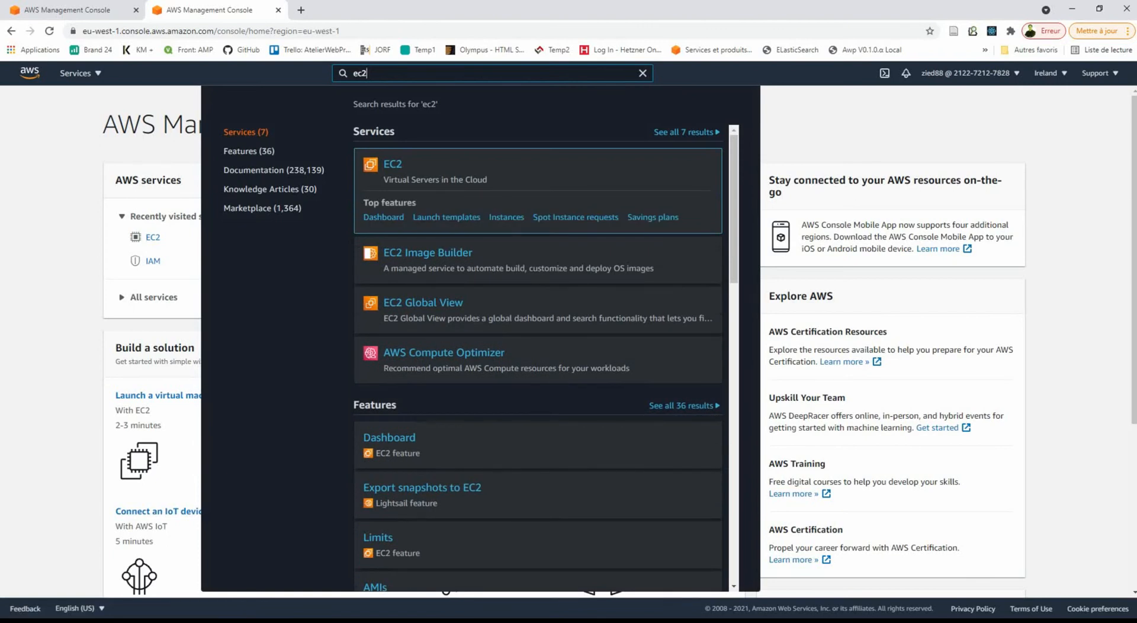
Open the EC2 service and review the columns of the instances list for the Ireland region
{"action": "key", "text": "Return"}
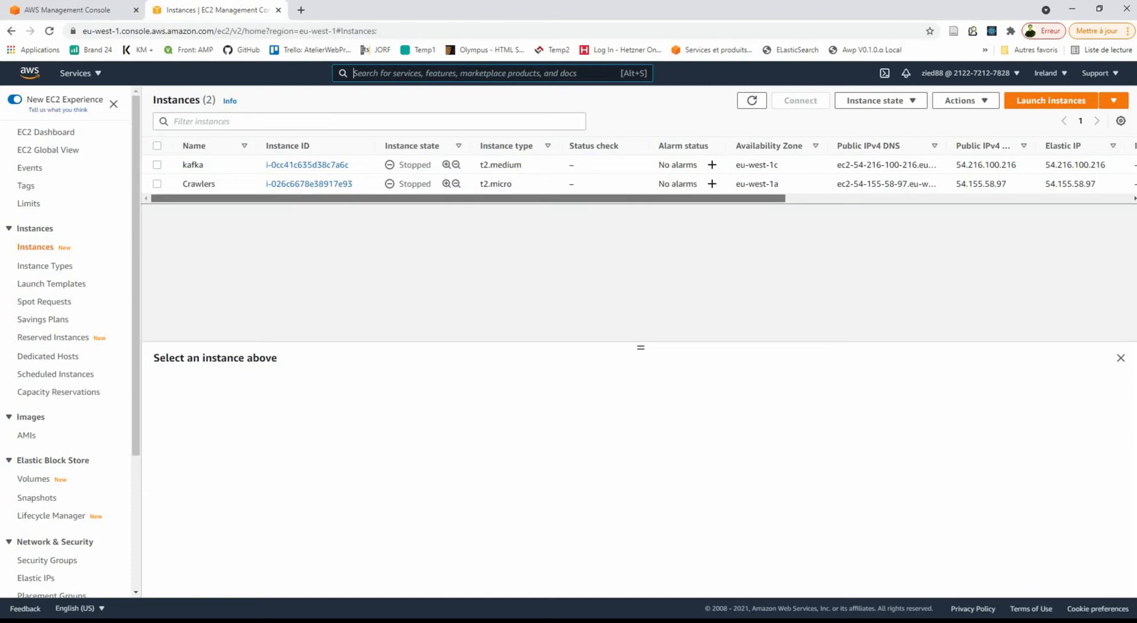
{"action": "scroll", "coordinate": [641, 172], "scroll_direction": "right", "scroll_amount": 2}
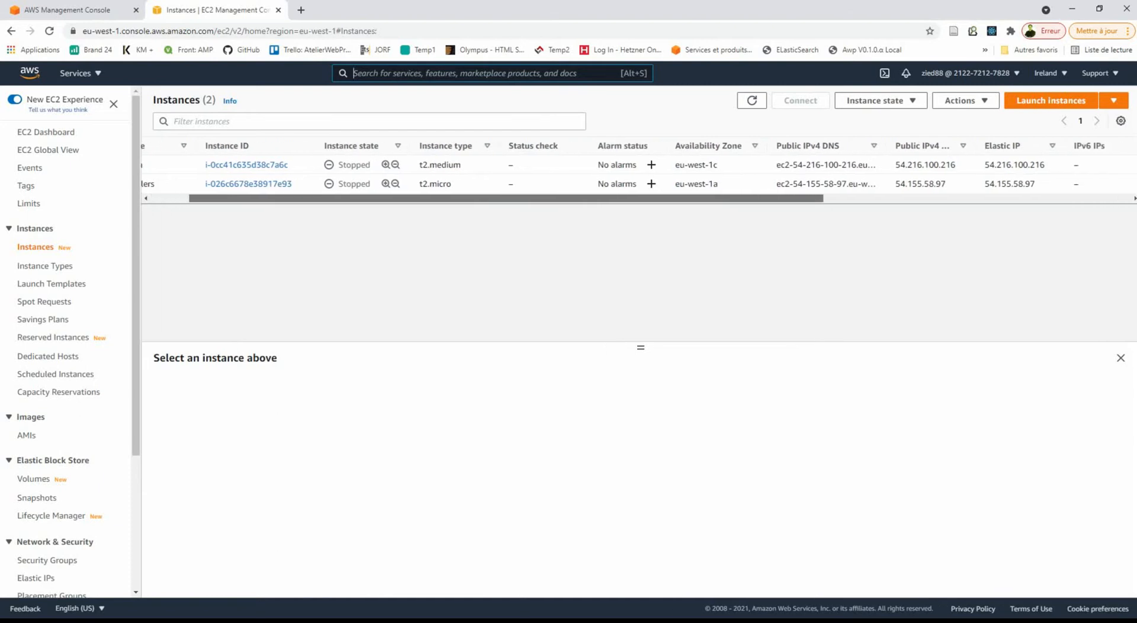
{"action": "scroll", "coordinate": [638, 172], "scroll_direction": "left", "scroll_amount": 1}
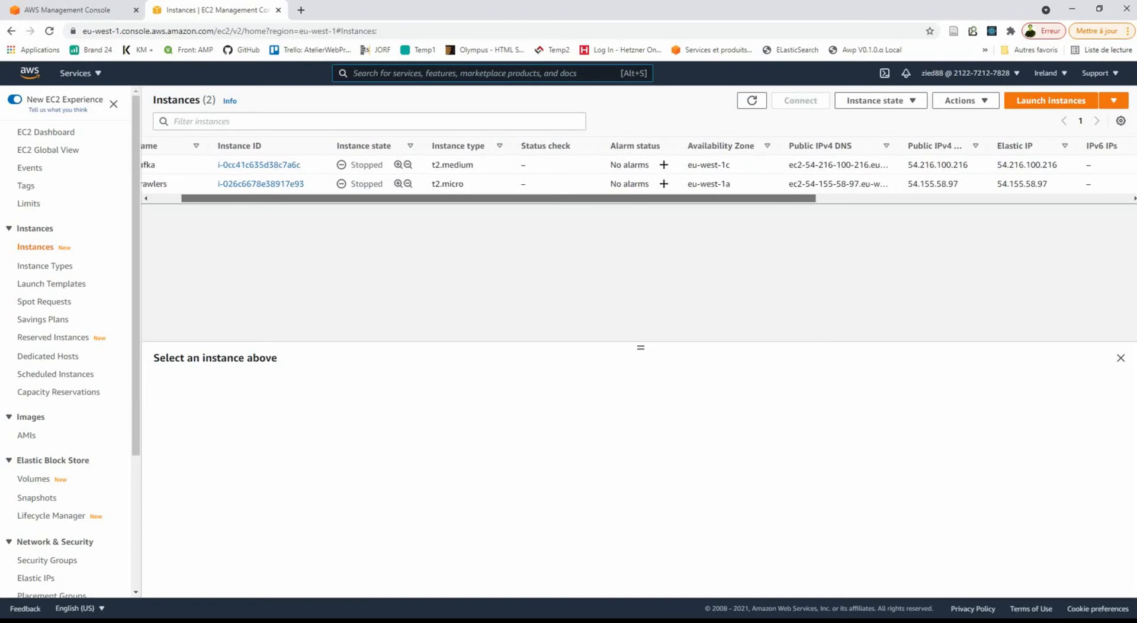
{"action": "scroll", "coordinate": [638, 172], "scroll_direction": "right", "scroll_amount": 7}
{"action": "scroll", "coordinate": [638, 172], "scroll_direction": "right", "scroll_amount": 9}
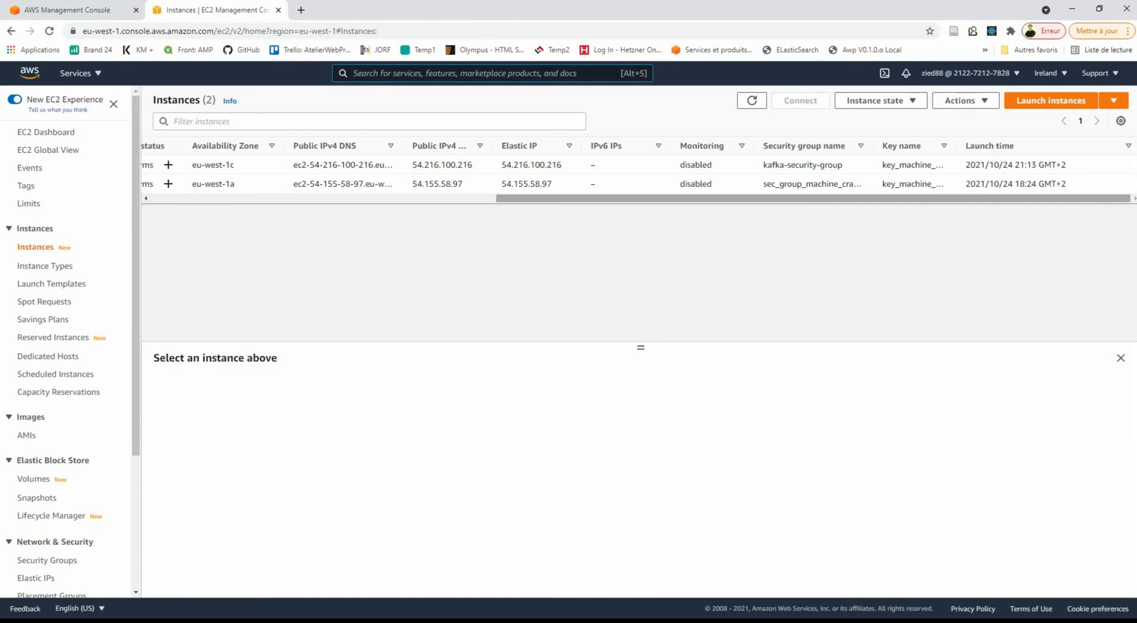
{"action": "scroll", "coordinate": [637, 172], "scroll_direction": "left", "scroll_amount": 10}
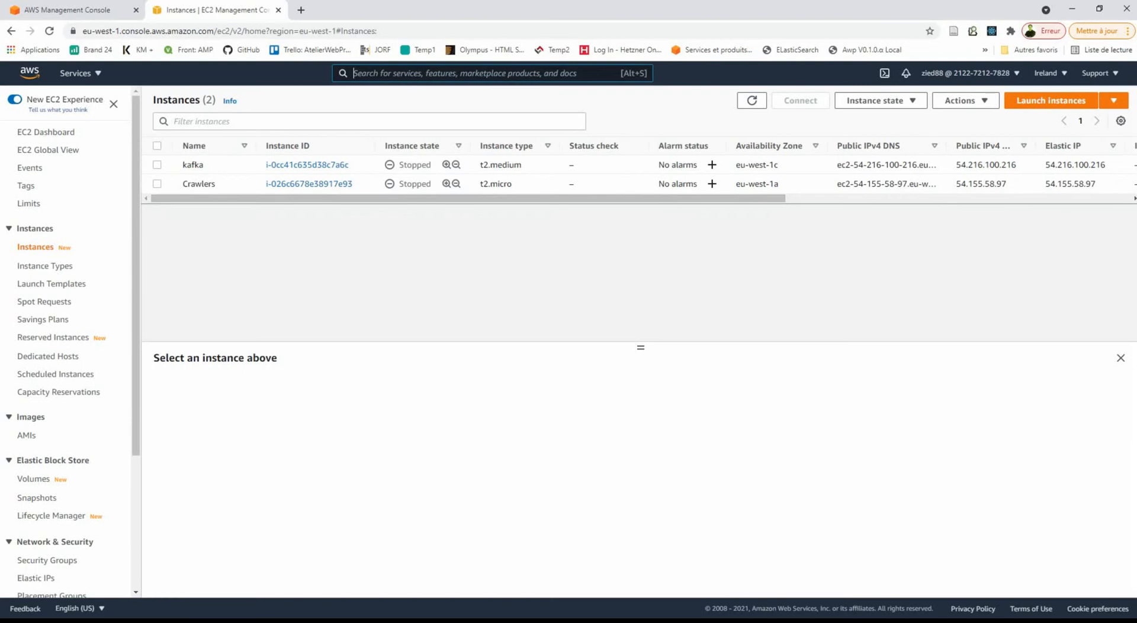
Switch the region to Europe (Paris) eu-west-3 and start launching a new instance
{"action": "left_click", "coordinate": [1049, 73]}
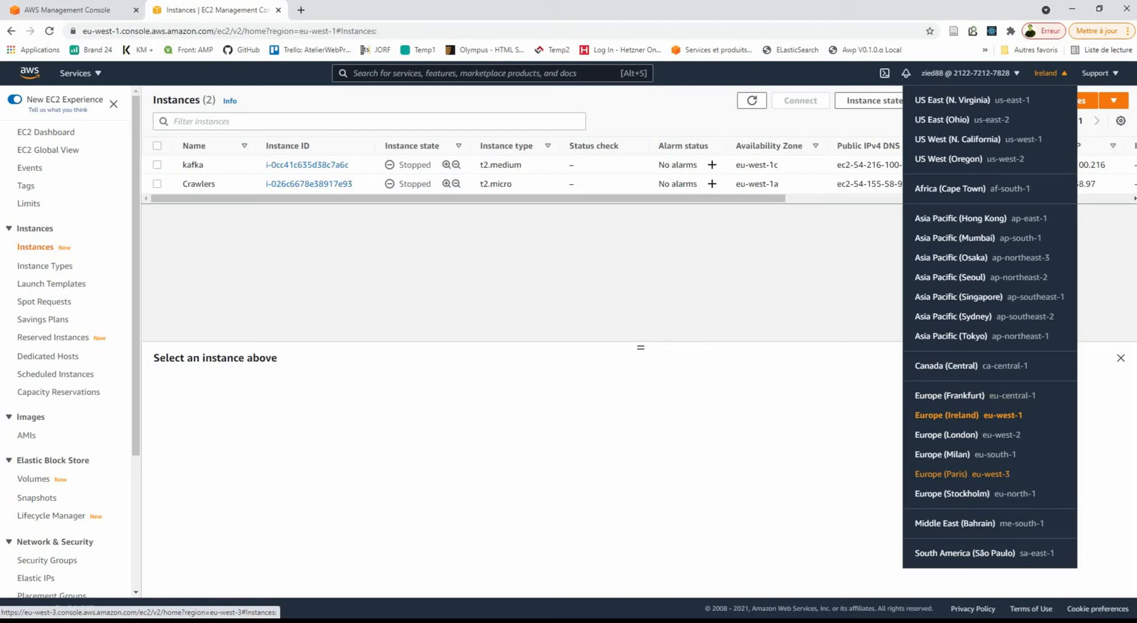
{"action": "left_click", "coordinate": [962, 474]}
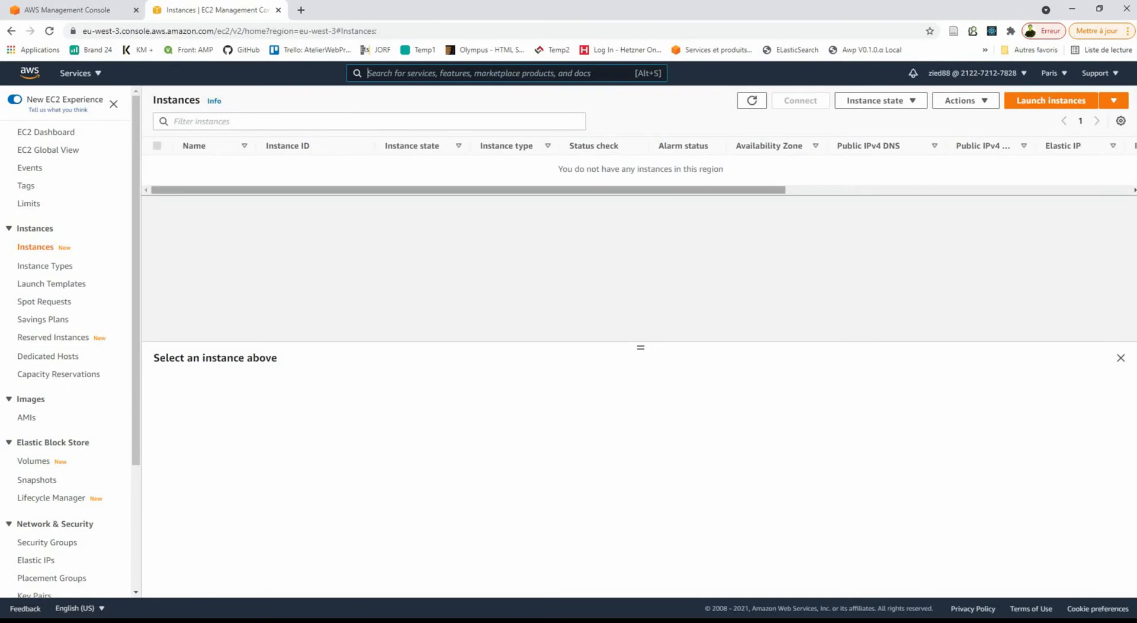
{"action": "mouse_move", "coordinate": [468, 190]}
{"action": "left_mouse_down"}
{"action": "mouse_move", "coordinate": [735, 190]}
{"action": "mouse_move", "coordinate": [468, 190]}
{"action": "left_mouse_up"}
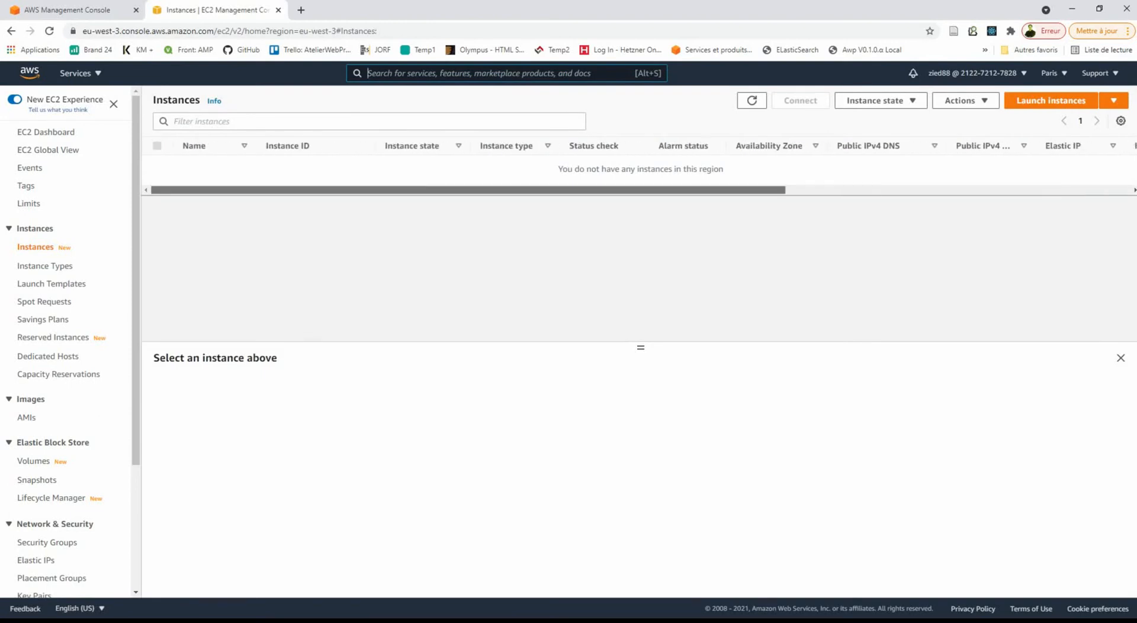
{"action": "left_click", "coordinate": [1052, 100]}
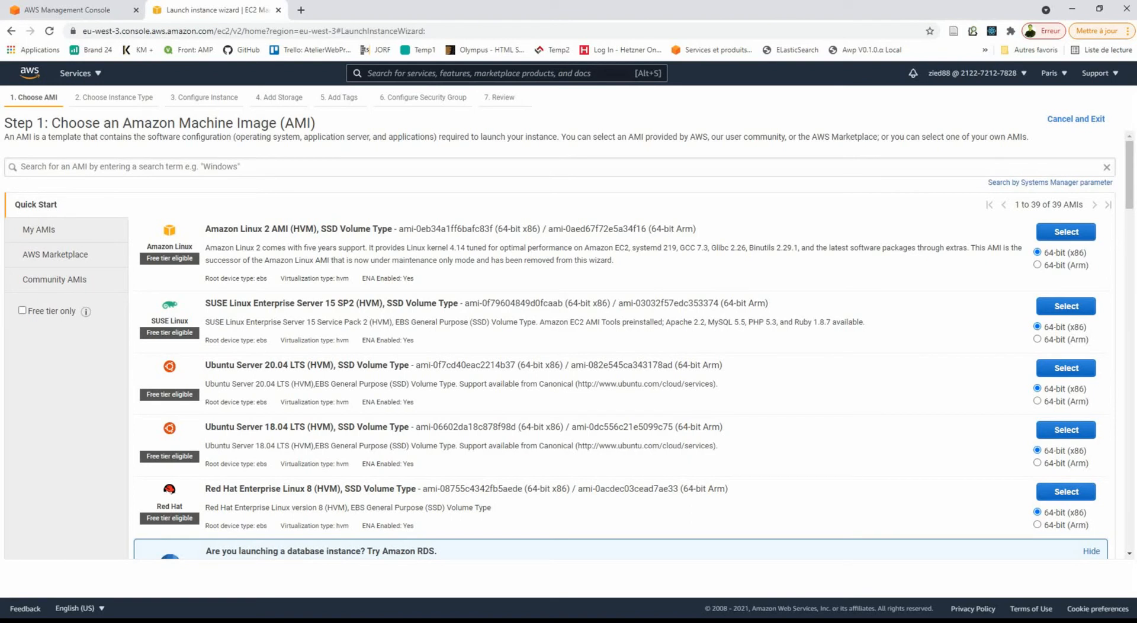
Look through the Quick Start Amazon Machine Images, including the Linux, Windows and Deep Learning entries
{"action": "scroll", "coordinate": [568, 344], "scroll_direction": "down", "scroll_amount": 1}
{"action": "scroll", "coordinate": [568, 344], "scroll_direction": "down", "scroll_amount": 4}
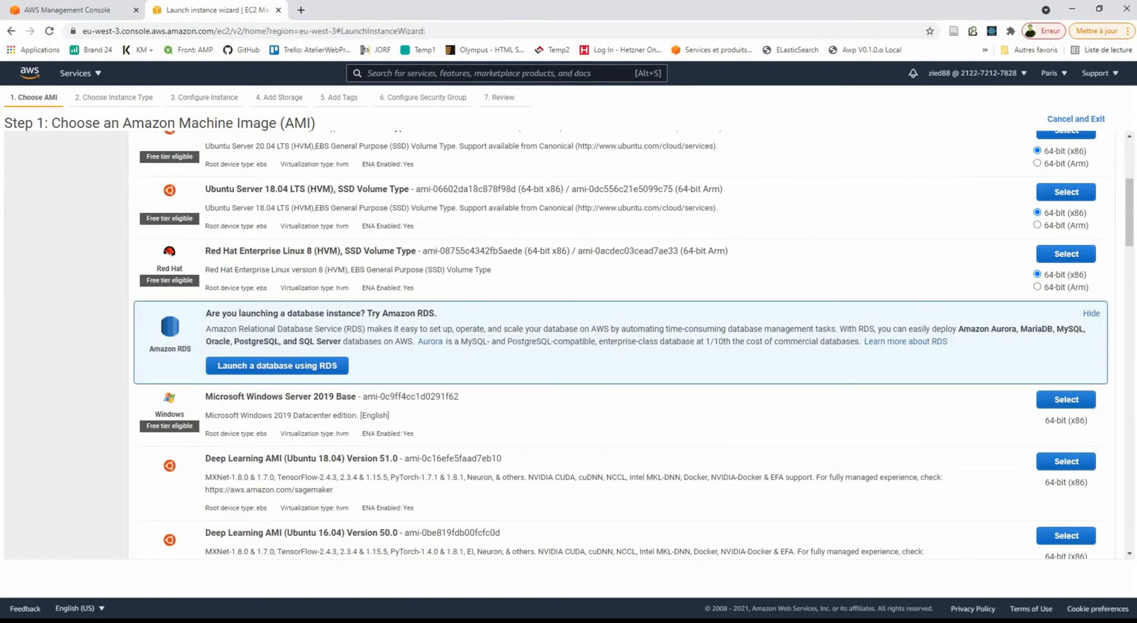
{"action": "scroll", "coordinate": [569, 344], "scroll_direction": "down", "scroll_amount": 1}
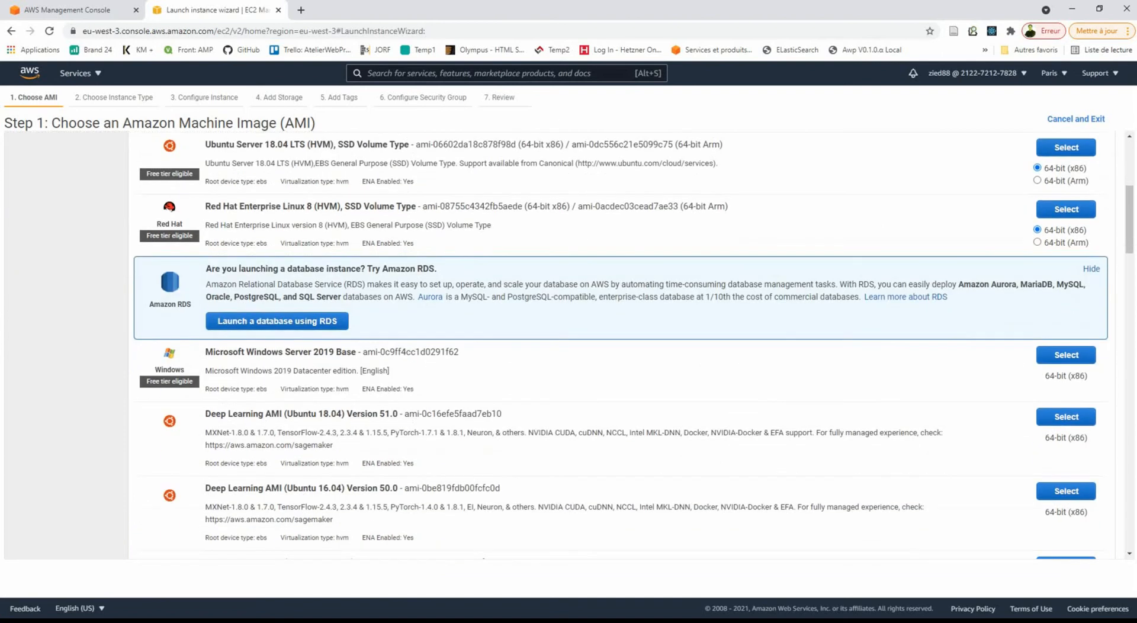
{"action": "scroll", "coordinate": [621, 343], "scroll_direction": "down", "scroll_amount": 1}
{"action": "scroll", "coordinate": [620, 343], "scroll_direction": "up", "scroll_amount": 2}
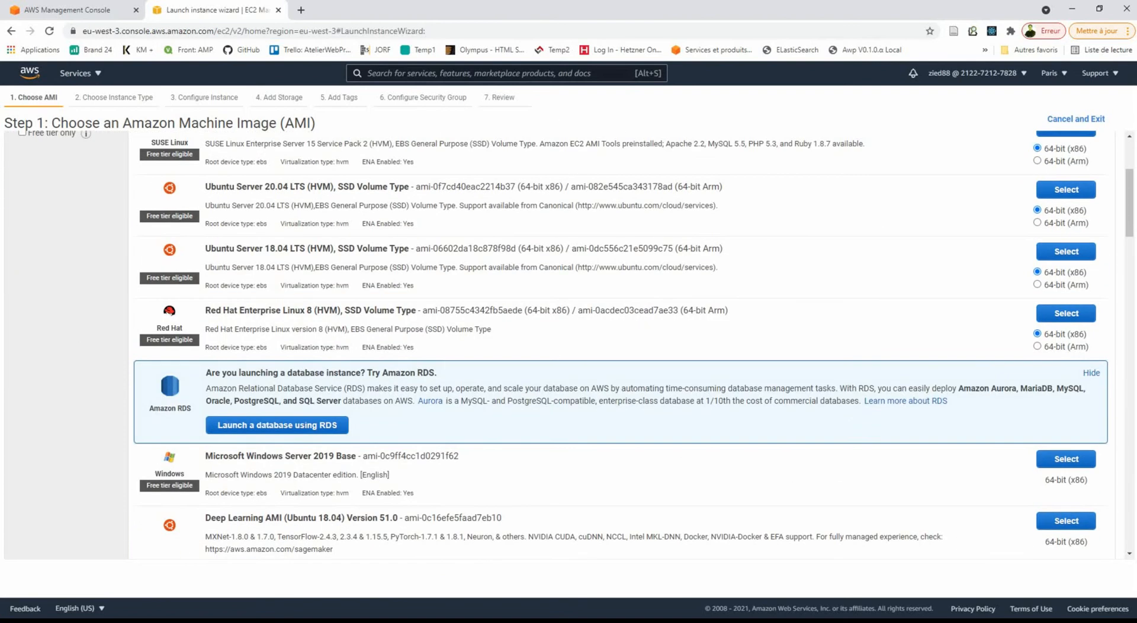
{"action": "scroll", "coordinate": [621, 344], "scroll_direction": "up", "scroll_amount": 2}
{"action": "scroll", "coordinate": [620, 343], "scroll_direction": "up", "scroll_amount": 1}
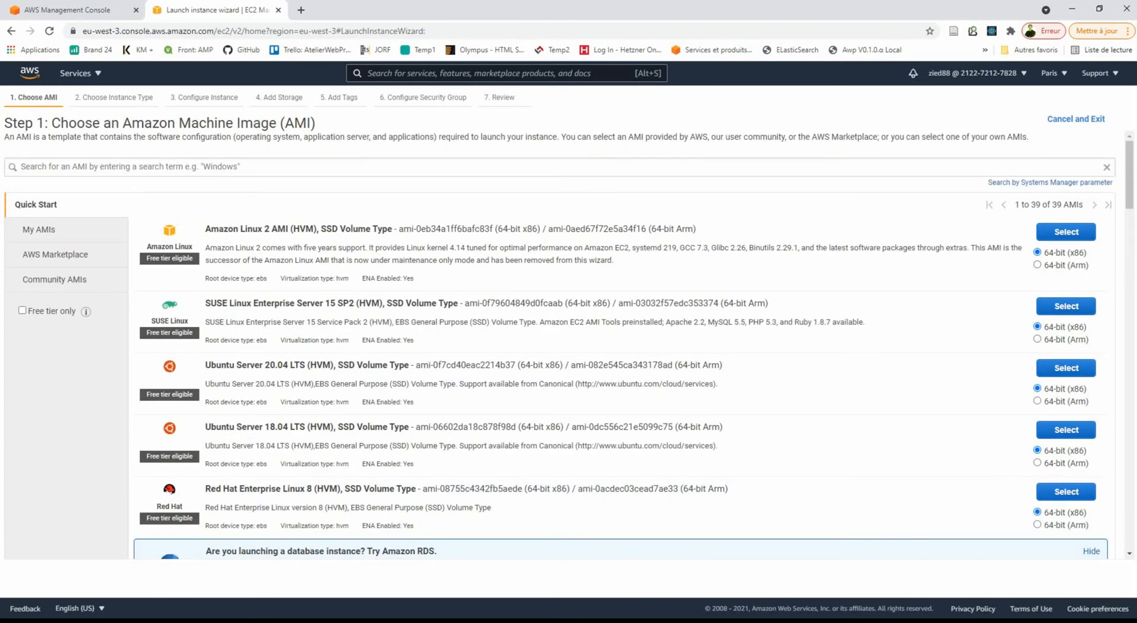
{"action": "scroll", "coordinate": [559, 345], "scroll_direction": "down", "scroll_amount": 1}
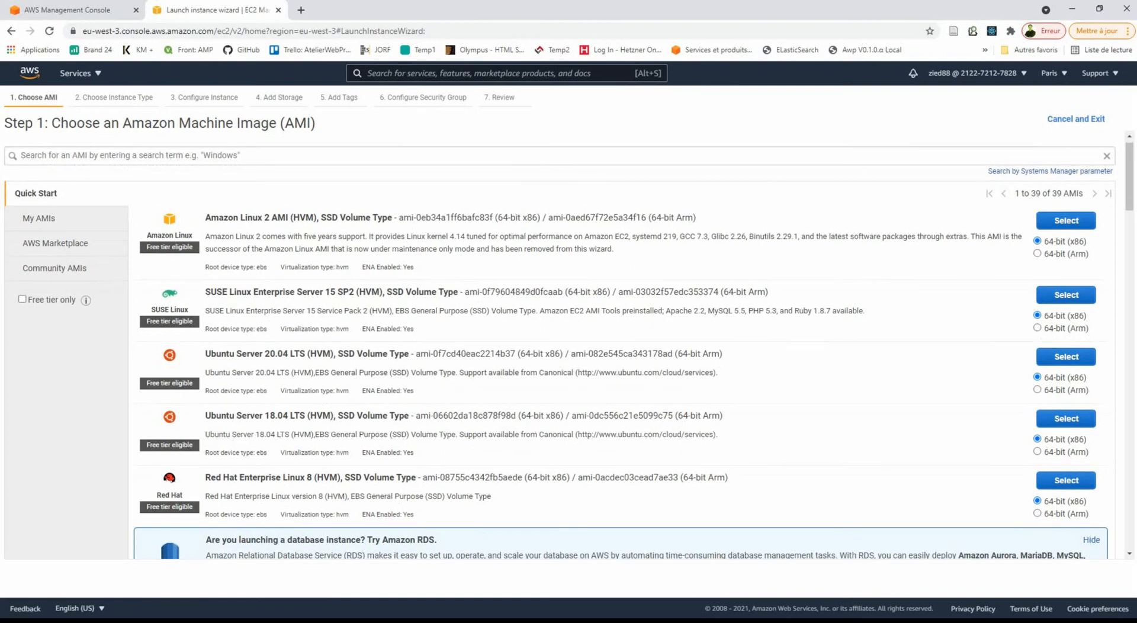
{"action": "scroll", "coordinate": [620, 344], "scroll_direction": "down", "scroll_amount": 6}
{"action": "scroll", "coordinate": [620, 344], "scroll_direction": "up", "scroll_amount": 3}
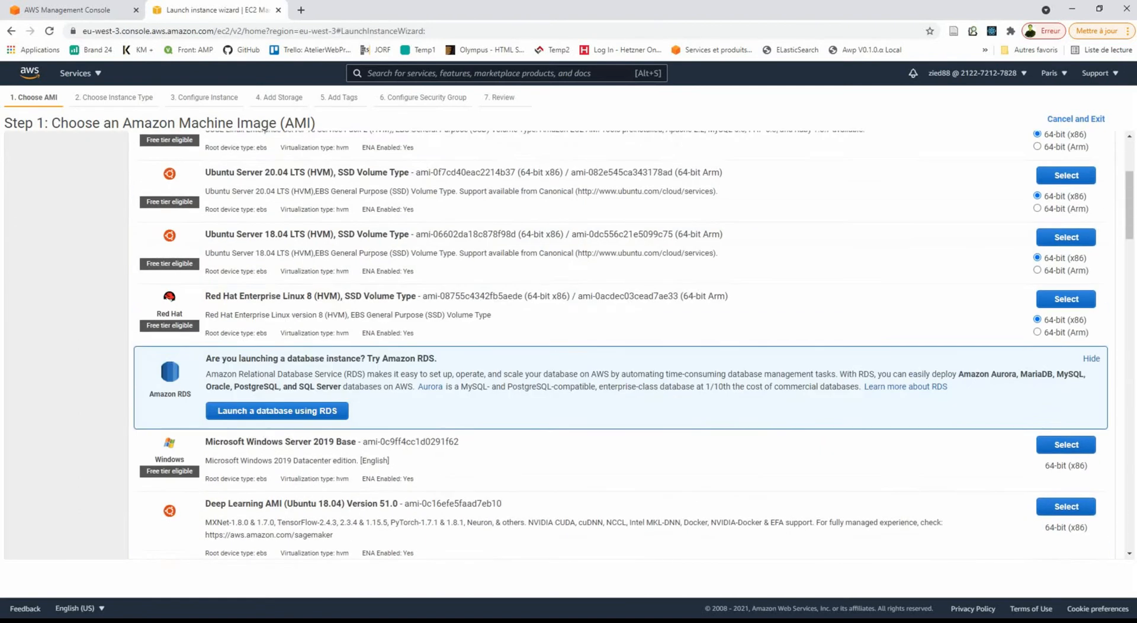
{"action": "scroll", "coordinate": [569, 346], "scroll_direction": "up", "scroll_amount": 3}
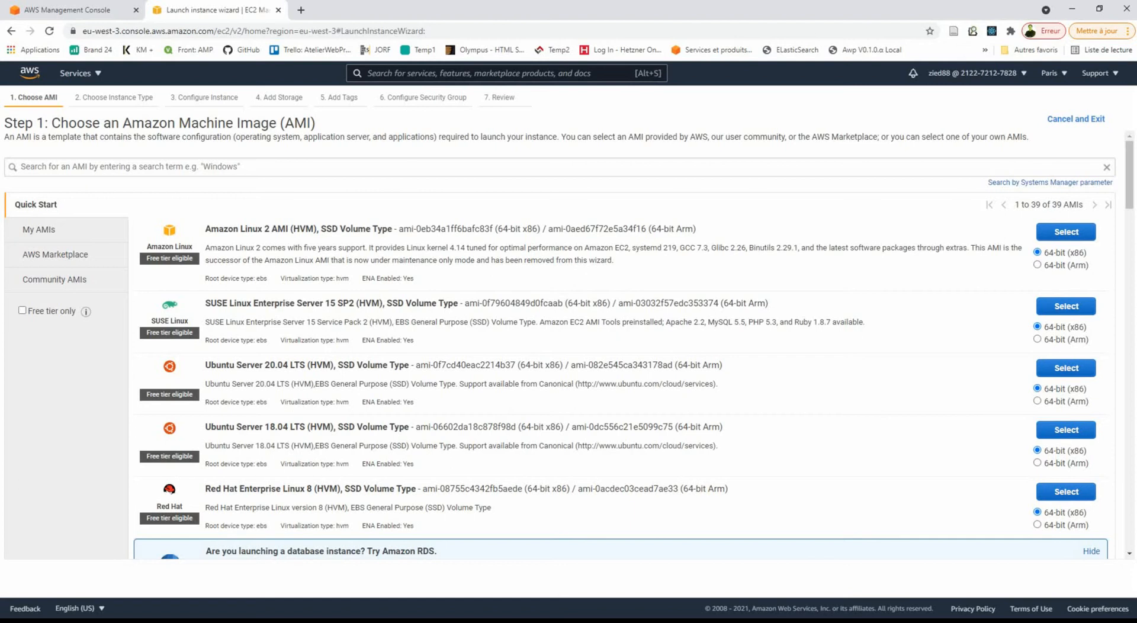
Read the description of Amazon Linux 2 AMI (HVM) and compare it with the other Quick Start images
{"action": "left_click_drag", "start_coordinate": [204, 248], "coordinate": [614, 260]}
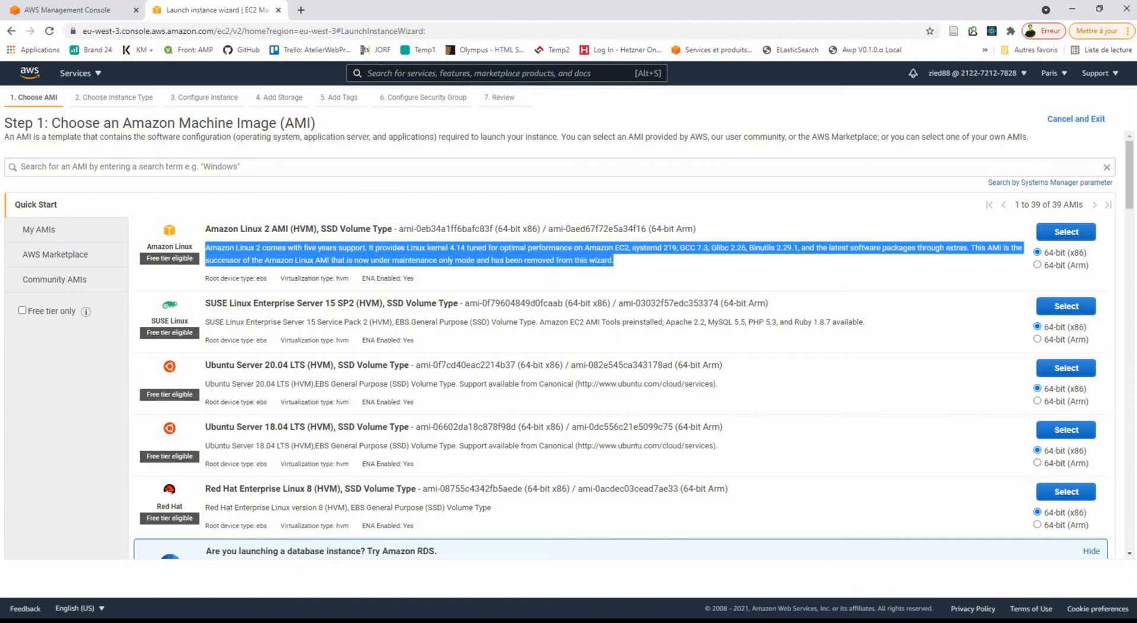
{"action": "left_click", "coordinate": [615, 261]}
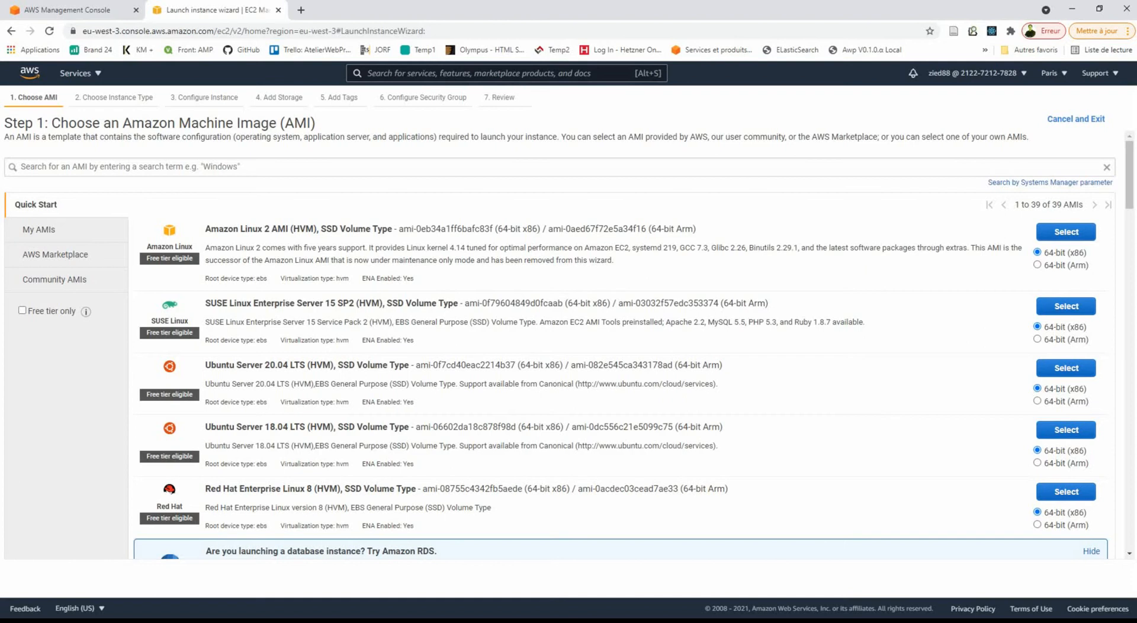
{"action": "scroll", "coordinate": [633, 344], "scroll_direction": "down", "scroll_amount": 7}
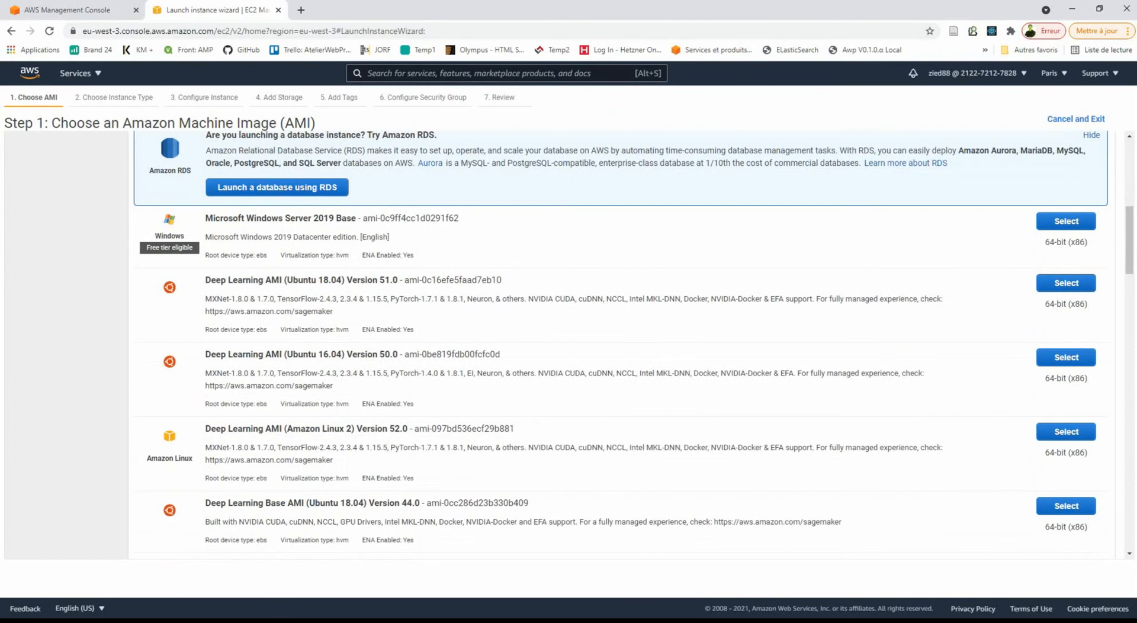
{"action": "scroll", "coordinate": [633, 345], "scroll_direction": "down", "scroll_amount": 1}
{"action": "scroll", "coordinate": [622, 344], "scroll_direction": "up", "scroll_amount": 2}
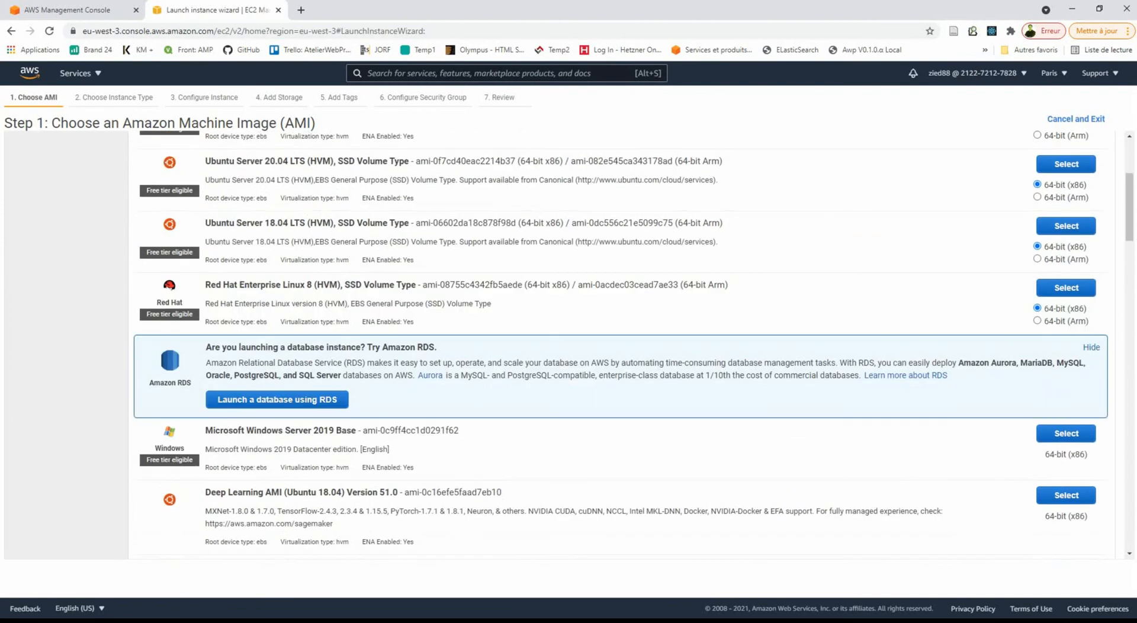
{"action": "scroll", "coordinate": [622, 343], "scroll_direction": "up", "scroll_amount": 4}
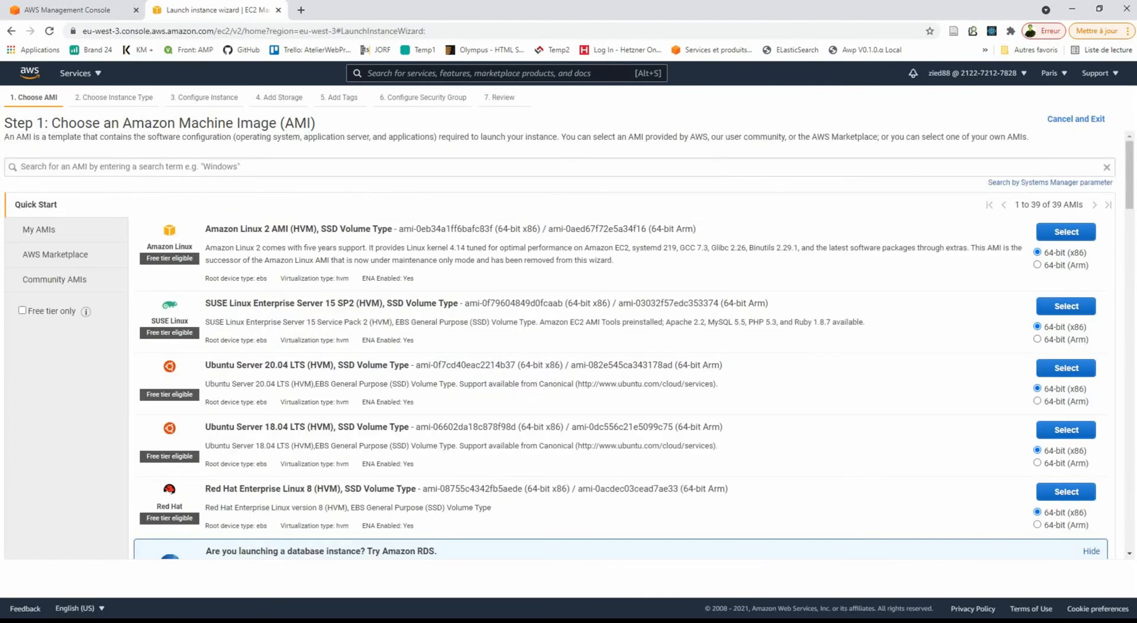
{"action": "scroll", "coordinate": [622, 343], "scroll_direction": "down", "scroll_amount": 2}
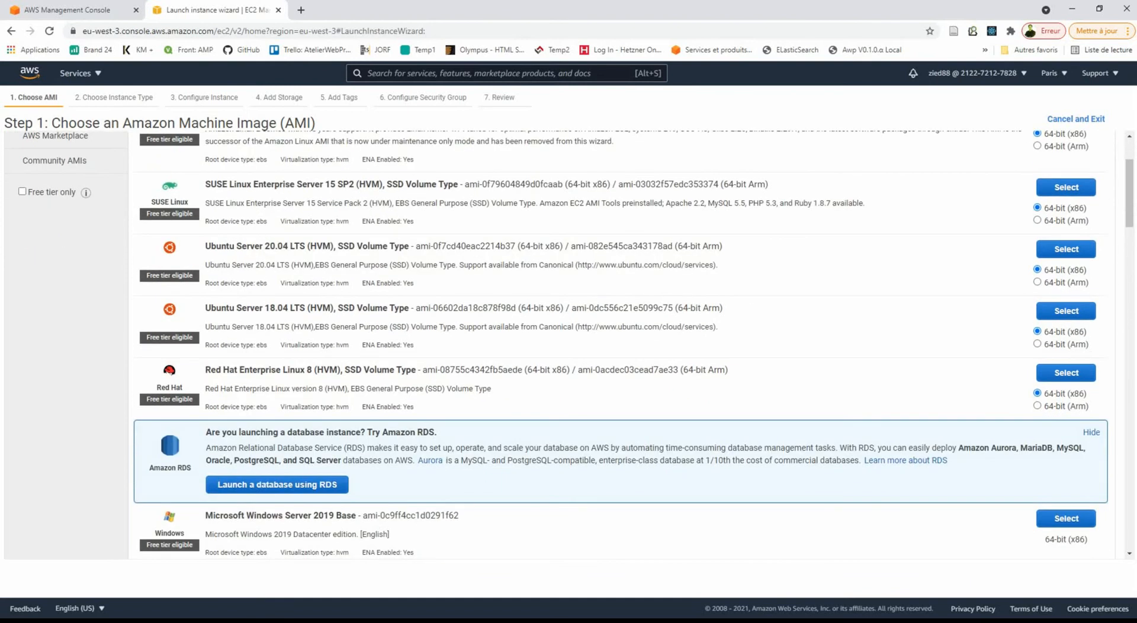
{"action": "scroll", "coordinate": [622, 344], "scroll_direction": "up", "scroll_amount": 1}
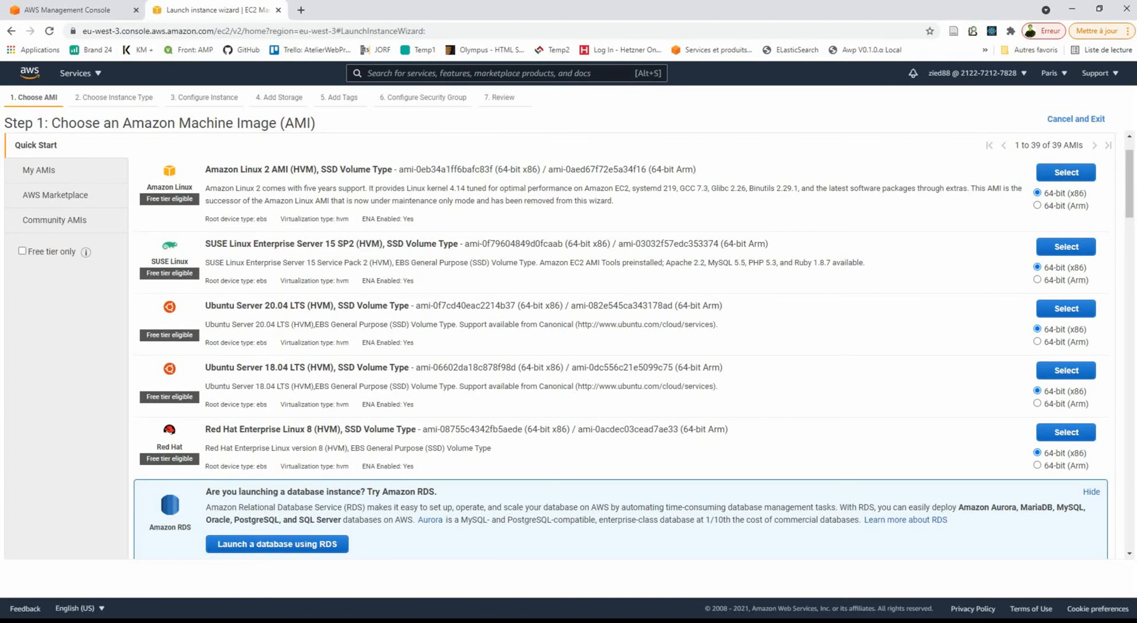
{"action": "scroll", "coordinate": [568, 355], "scroll_direction": "up", "scroll_amount": 1}
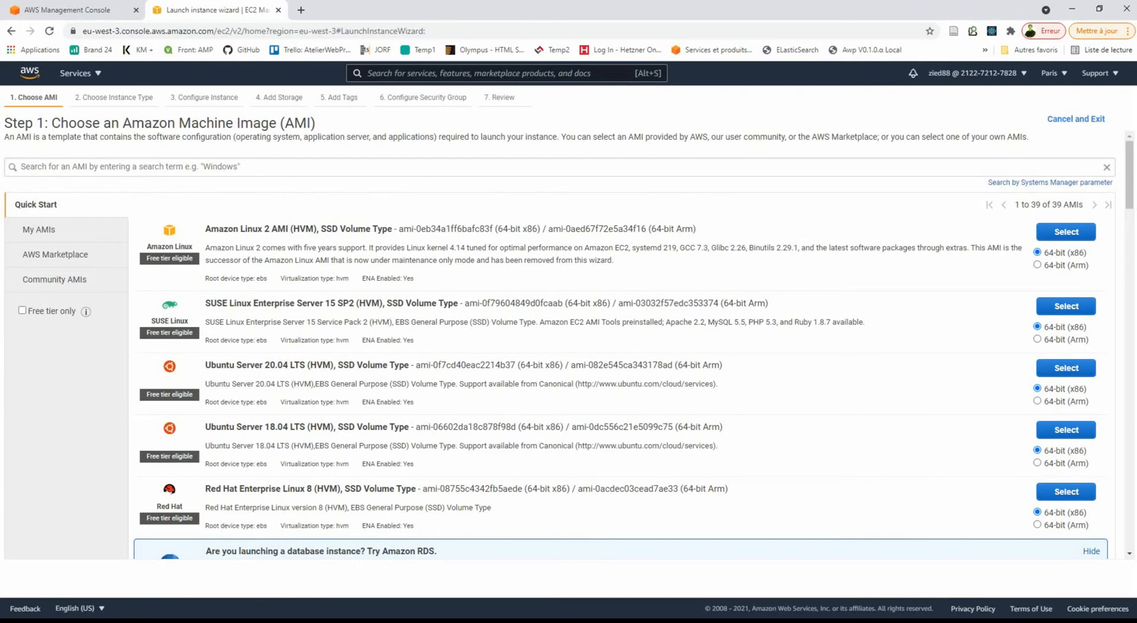
Examine the My AMIs, AWS Marketplace and Community AMIs catalogues, and return to the Quick Start images
{"action": "left_click", "coordinate": [39, 229]}
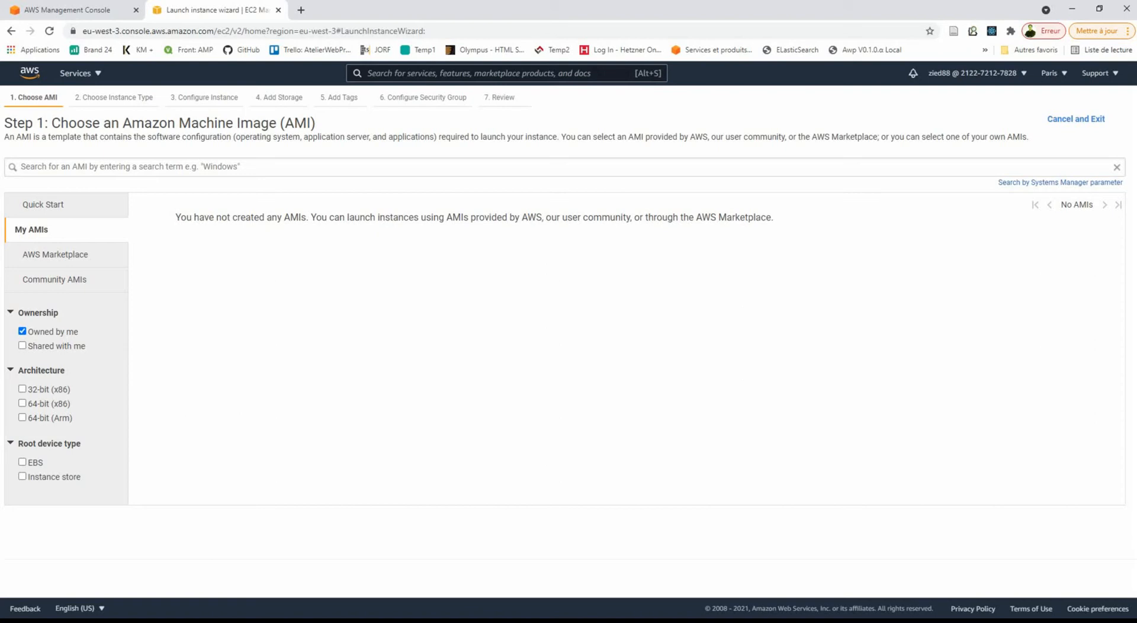
{"action": "left_click", "coordinate": [55, 254]}
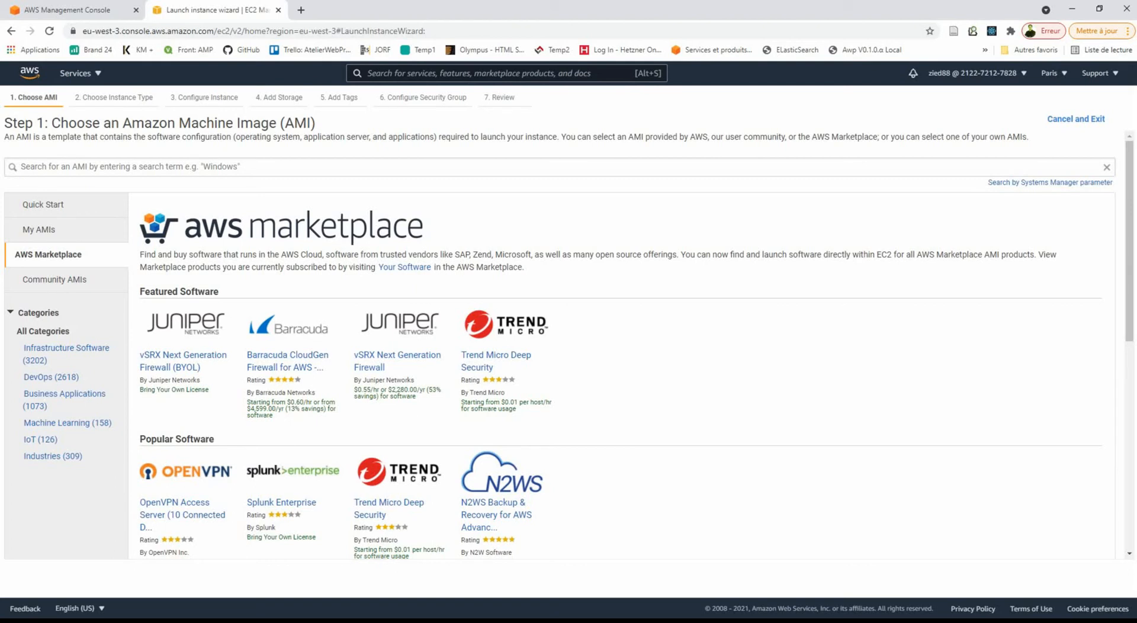
{"action": "scroll", "coordinate": [569, 343], "scroll_direction": "down", "scroll_amount": 2}
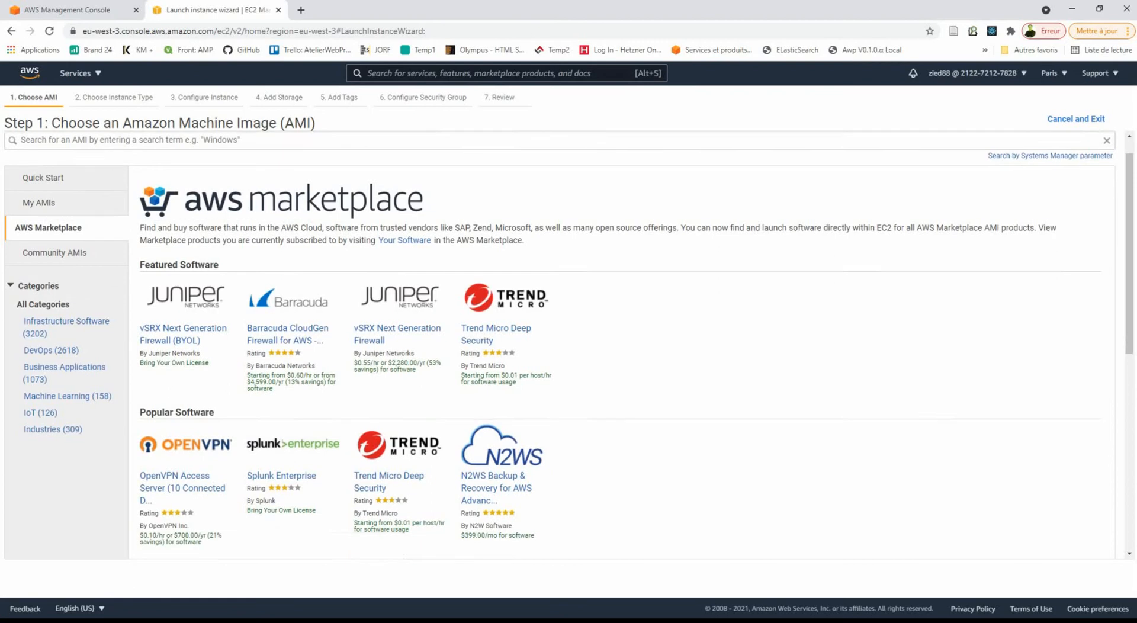
{"action": "scroll", "coordinate": [568, 344], "scroll_direction": "up", "scroll_amount": 2}
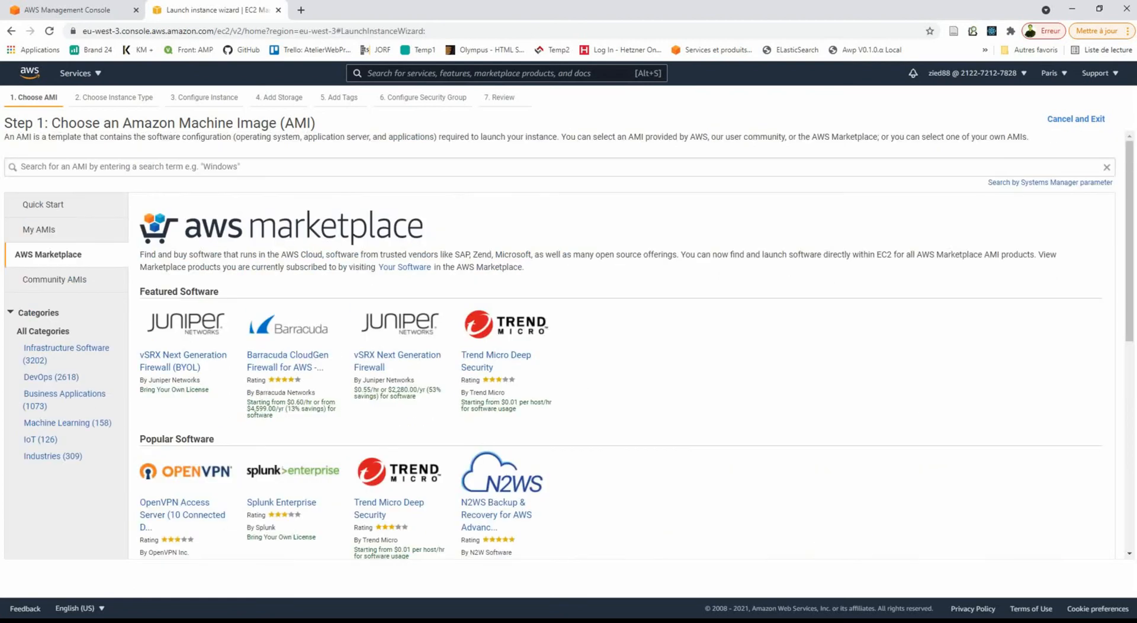
{"action": "left_click", "coordinate": [54, 279]}
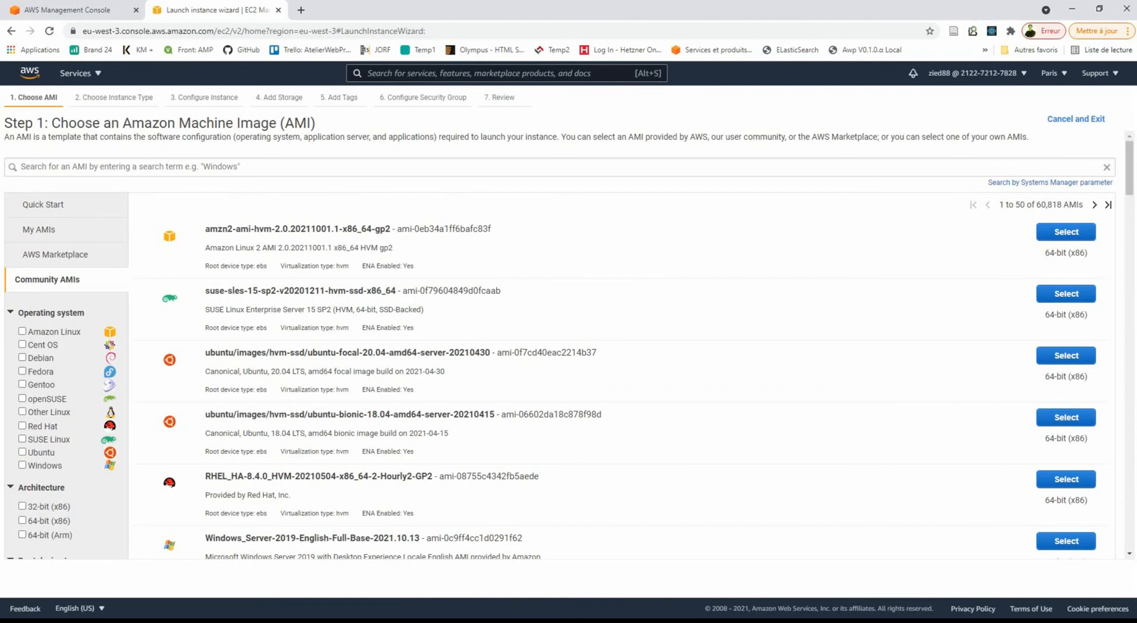
{"action": "scroll", "coordinate": [622, 379], "scroll_direction": "down", "scroll_amount": 5}
{"action": "scroll", "coordinate": [621, 379], "scroll_direction": "up", "scroll_amount": 5}
{"action": "left_click", "coordinate": [43, 204]}
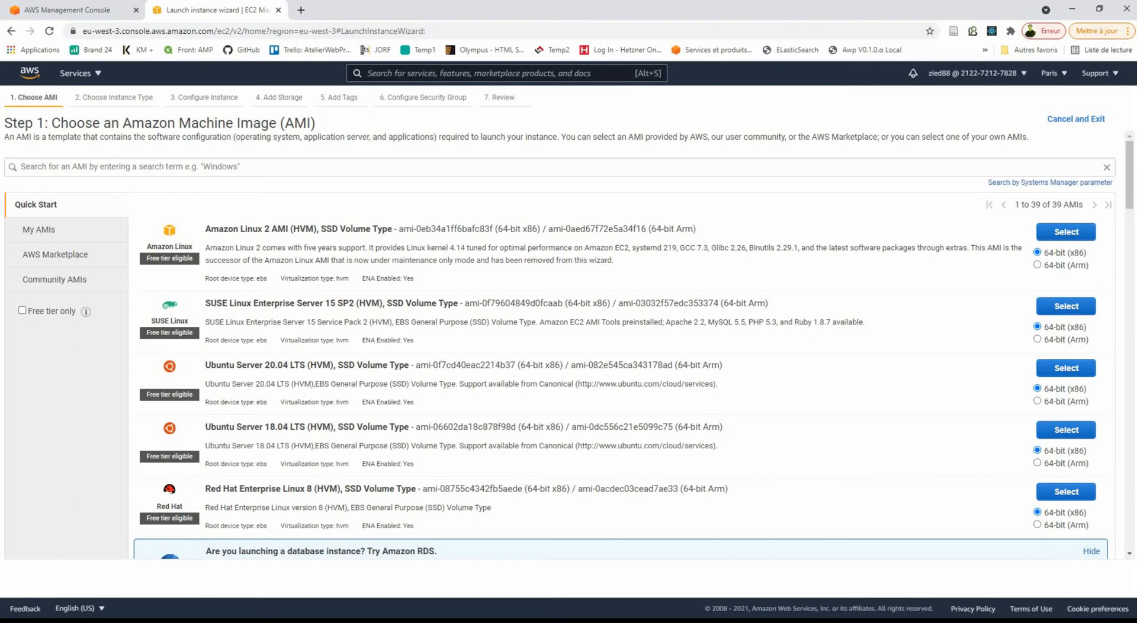
Choose the 64-bit (x86) Amazon Linux 2 AMI (HVM), SSD Volume Type for the instance, rechecking its description
{"action": "left_click", "coordinate": [1066, 232]}
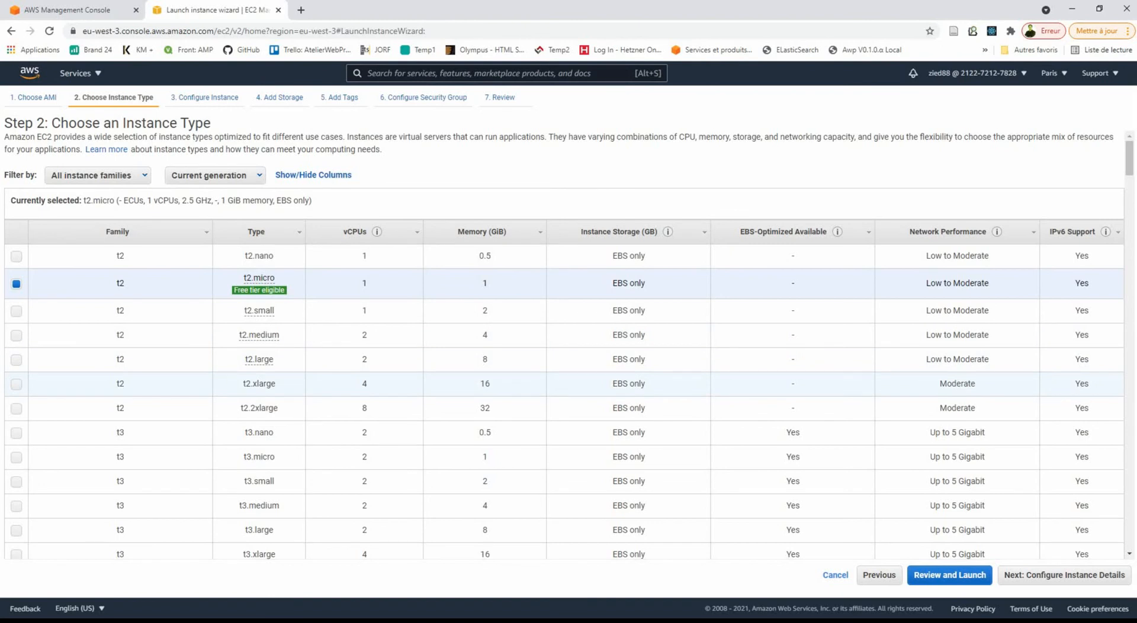
{"action": "left_click", "coordinate": [880, 575]}
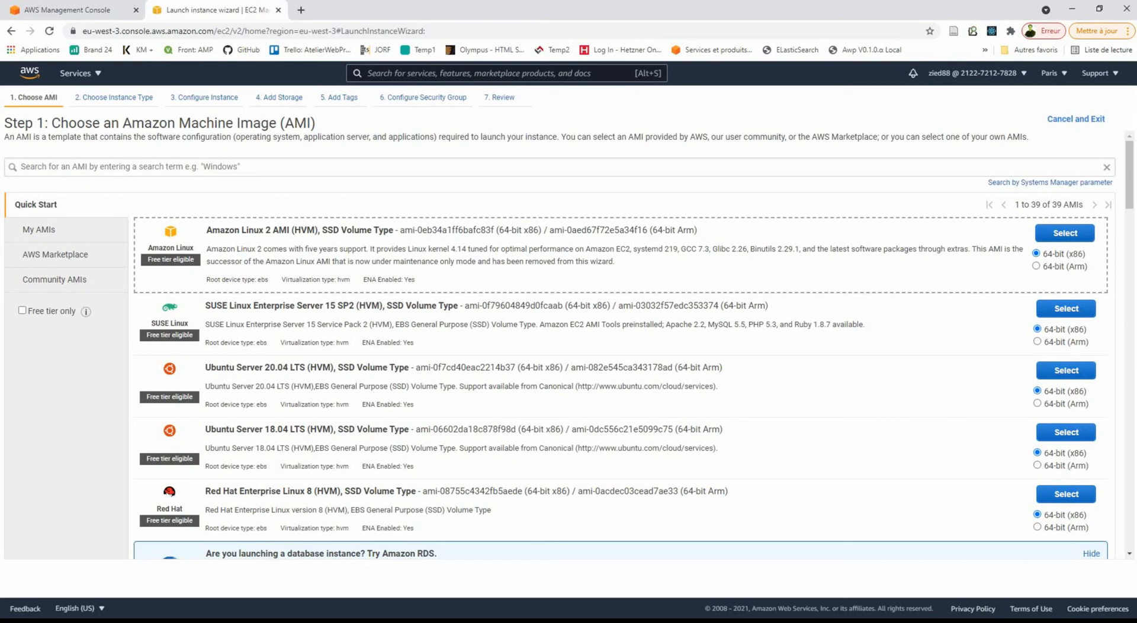
{"action": "left_click_drag", "start_coordinate": [340, 249], "coordinate": [585, 261]}
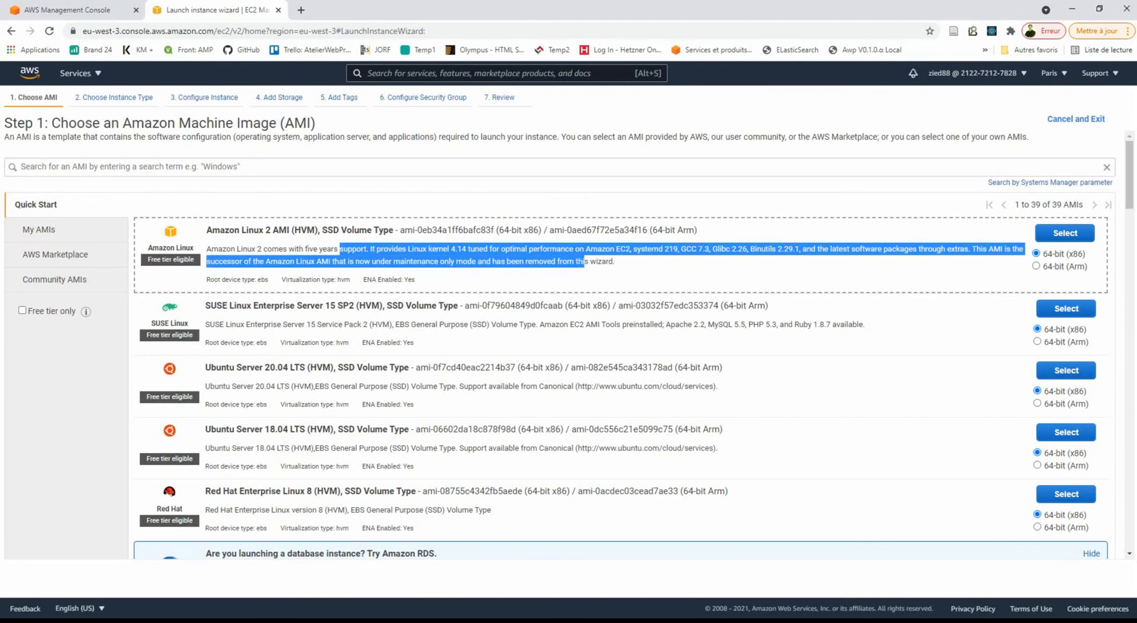
{"action": "left_click", "coordinate": [585, 262]}
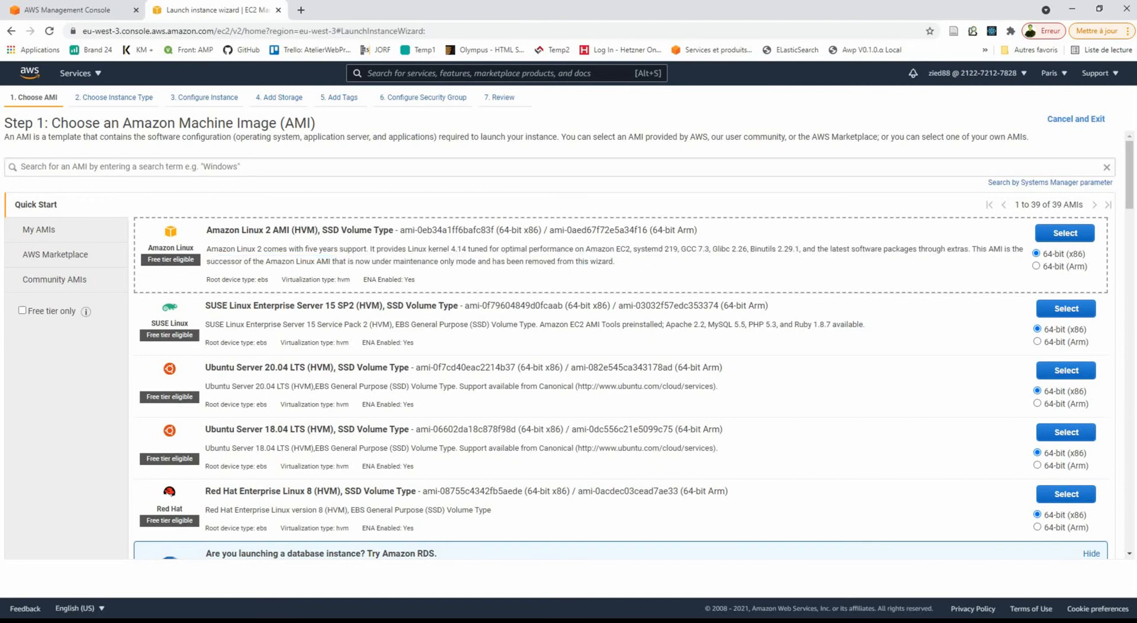
{"action": "left_click", "coordinate": [1065, 233]}
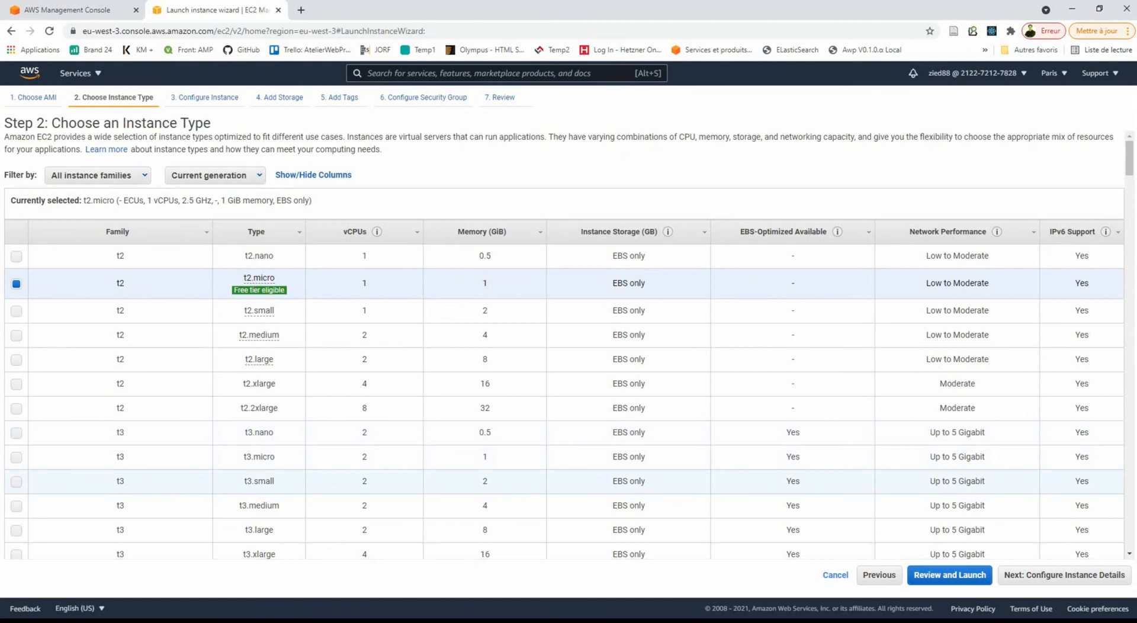
Review the free-tier t2.micro instance type, including its memory, instance storage and network performance
{"action": "scroll", "coordinate": [562, 344], "scroll_direction": "down", "scroll_amount": 3}
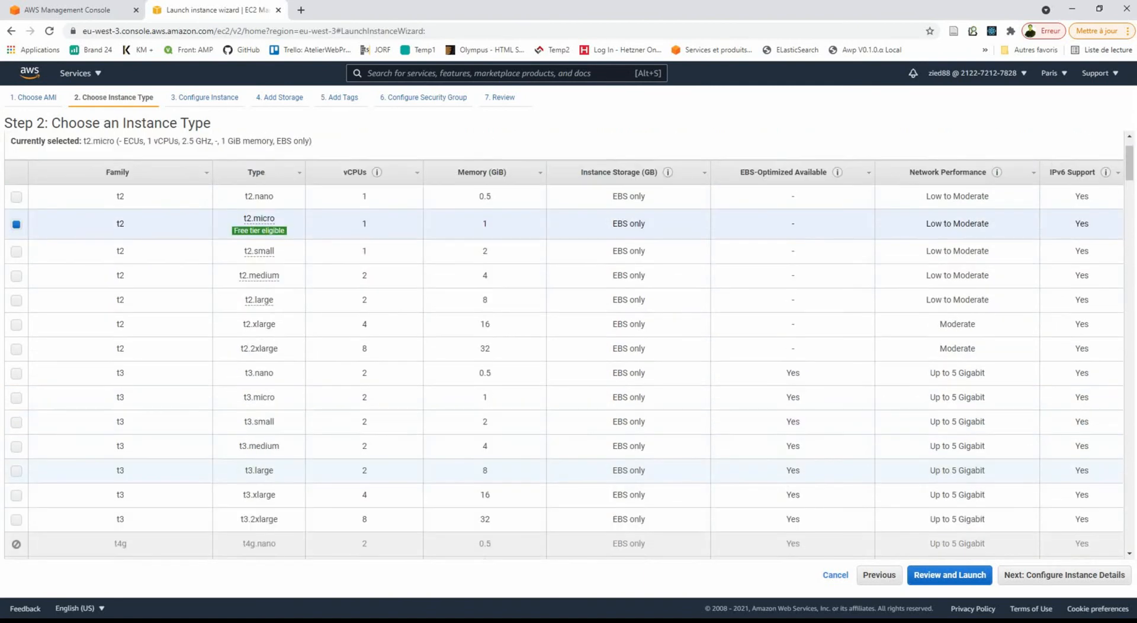
{"action": "scroll", "coordinate": [563, 343], "scroll_direction": "up", "scroll_amount": 3}
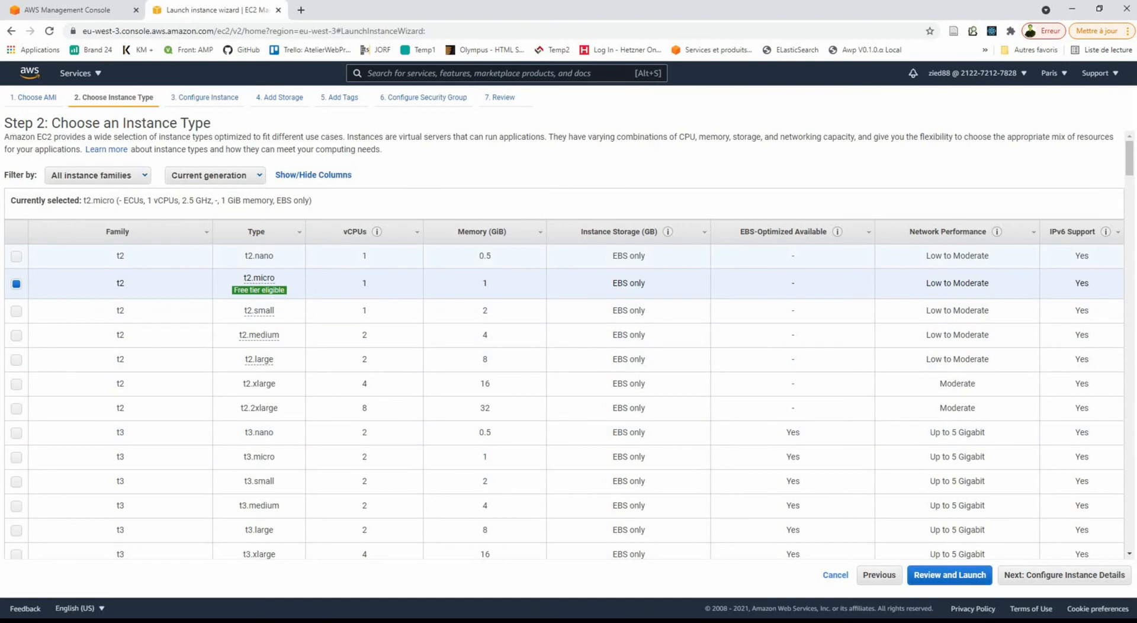
{"action": "mouse_move", "coordinate": [259, 290]}
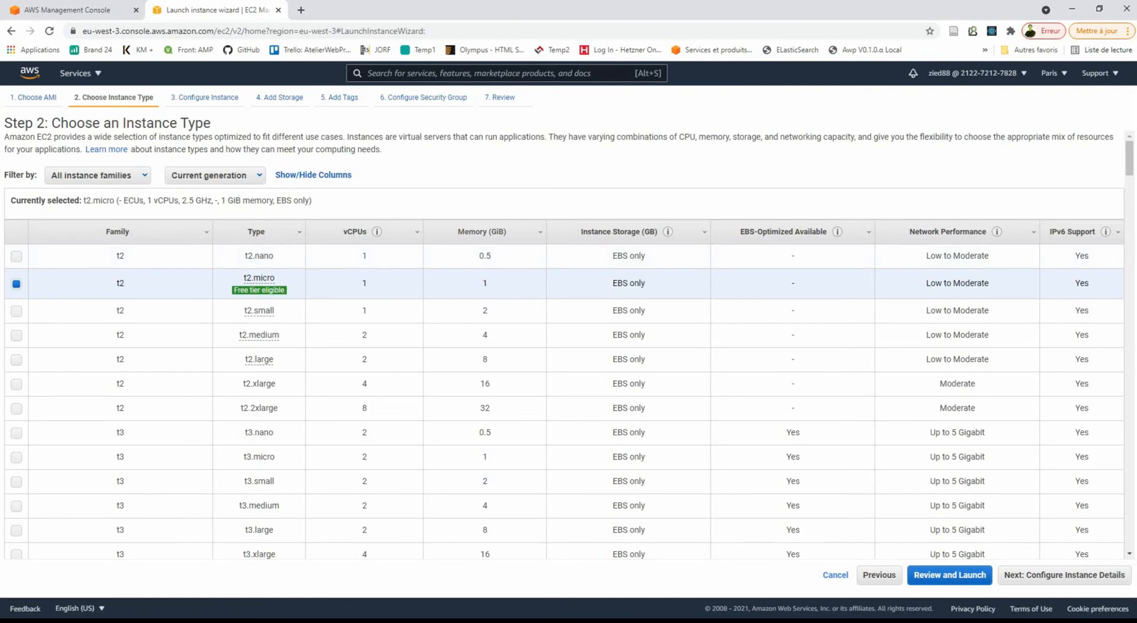
{"action": "double_click", "coordinate": [485, 283]}
{"action": "left_click", "coordinate": [485, 284]}
{"action": "left_click_drag", "start_coordinate": [613, 283], "coordinate": [645, 283]}
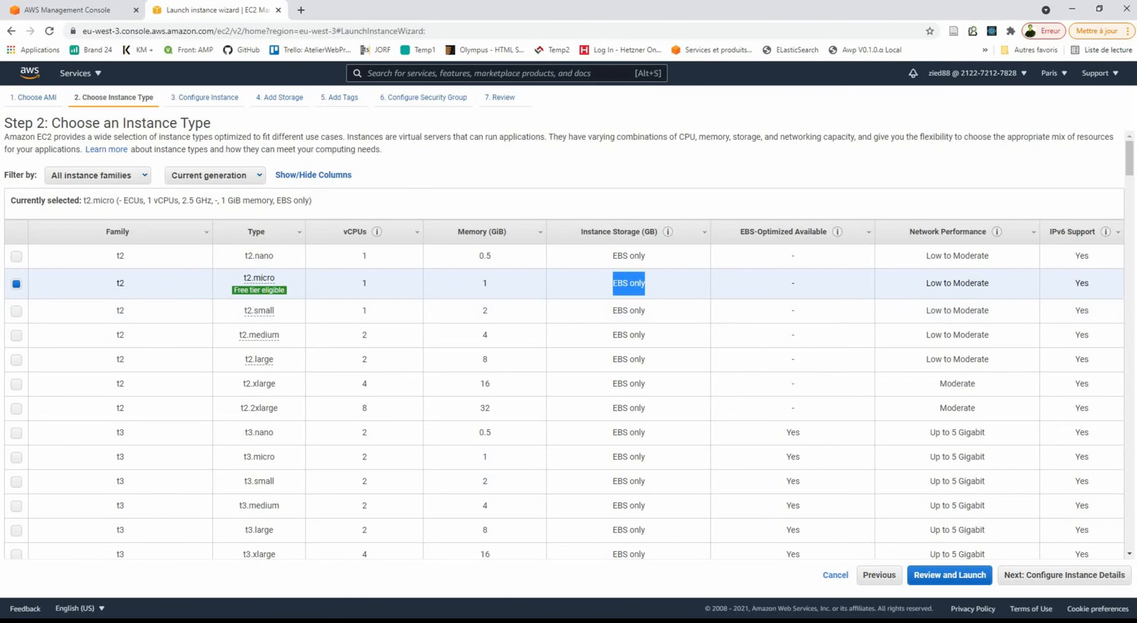
{"action": "left_click", "coordinate": [646, 283]}
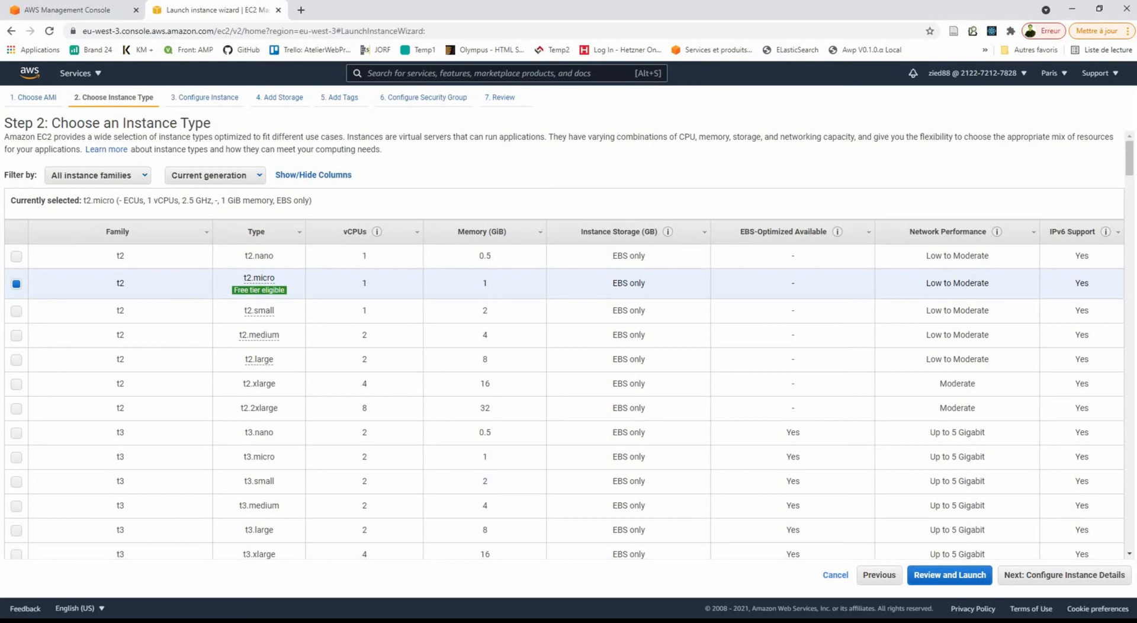
{"action": "left_click_drag", "start_coordinate": [926, 283], "coordinate": [989, 283]}
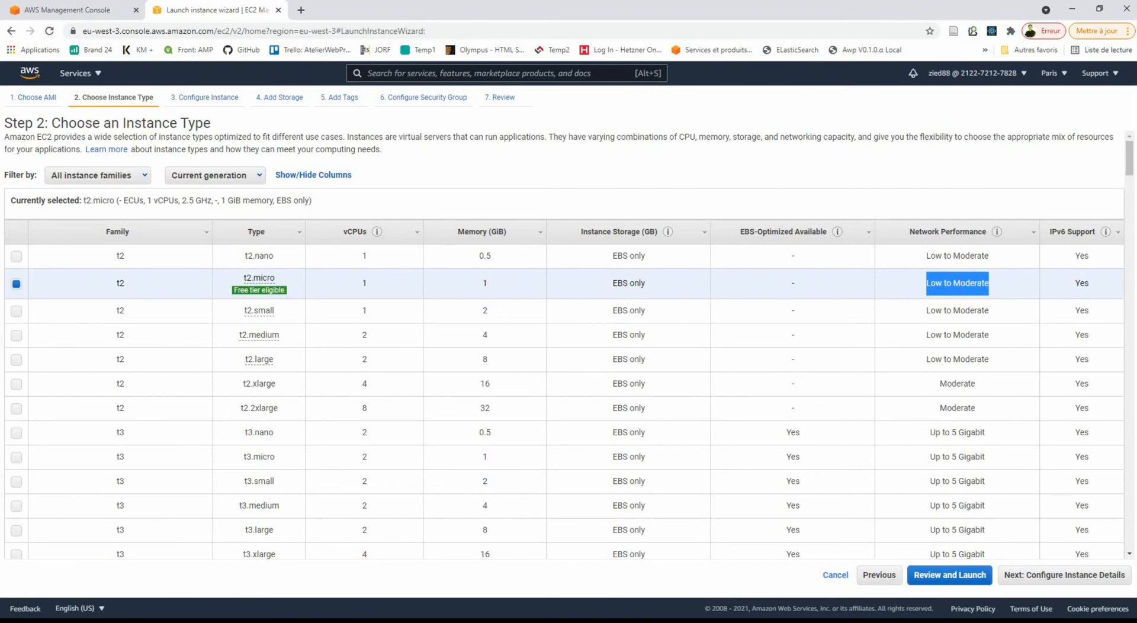
{"action": "left_click", "coordinate": [958, 284]}
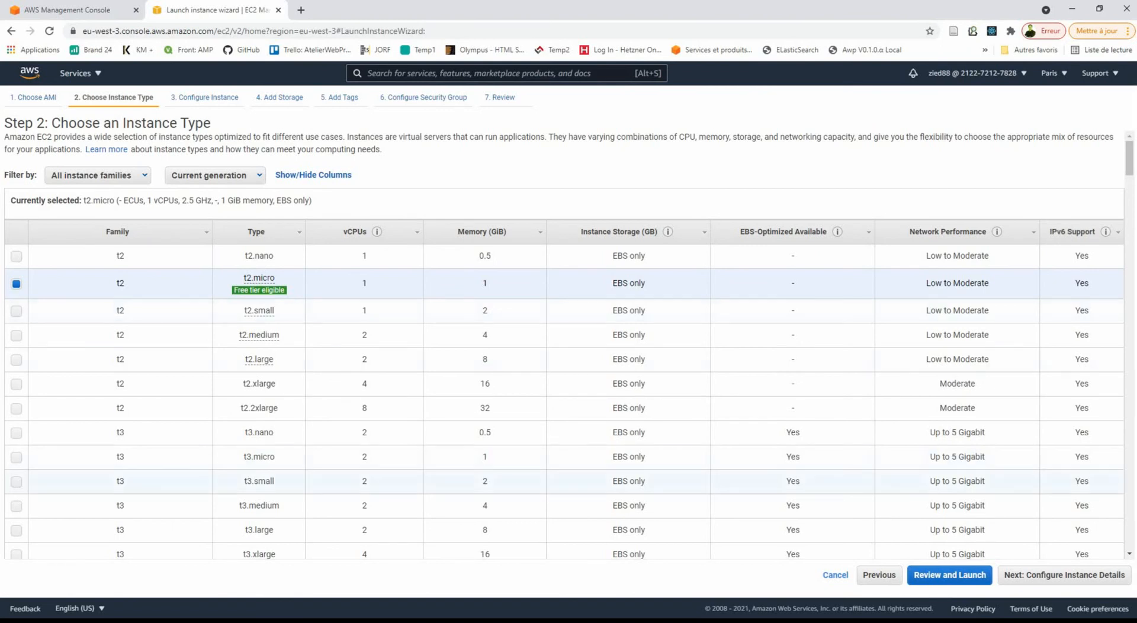
Look through the other instance types, from the t3 and t3a families to c5 and c5a
{"action": "scroll", "coordinate": [533, 362], "scroll_direction": "down", "scroll_amount": 2}
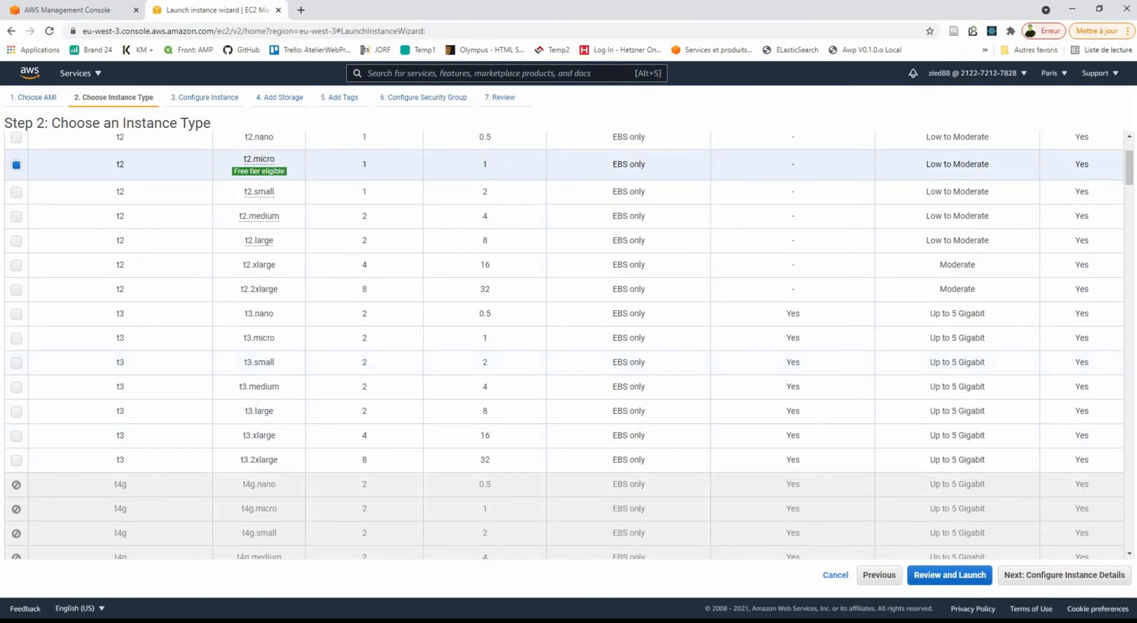
{"action": "scroll", "coordinate": [562, 347], "scroll_direction": "down", "scroll_amount": 3}
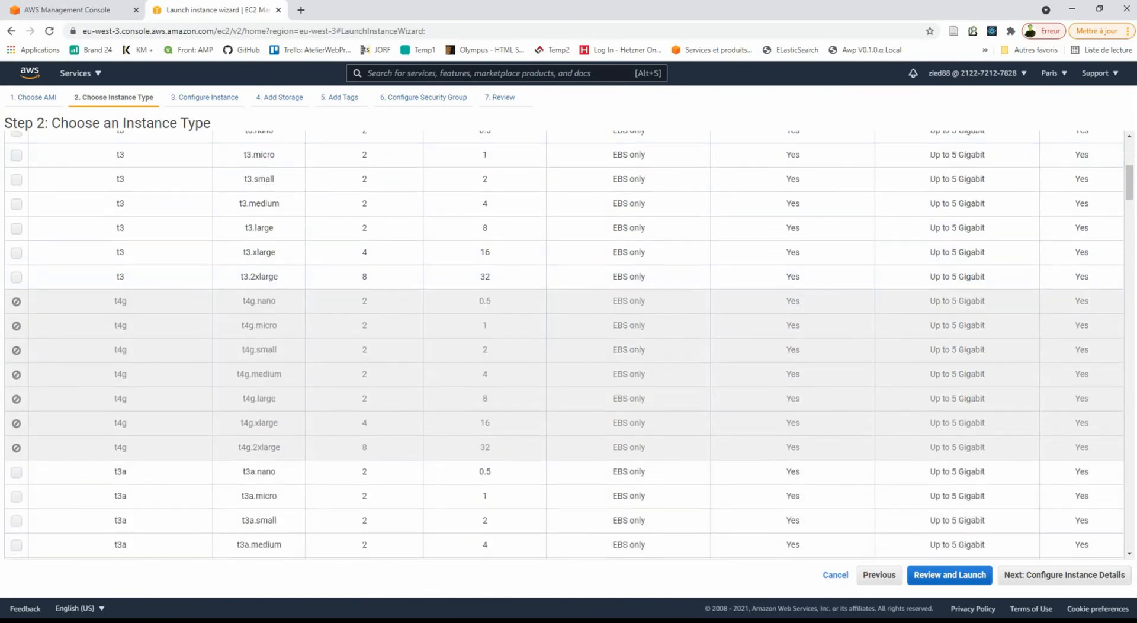
{"action": "scroll", "coordinate": [562, 347], "scroll_direction": "down", "scroll_amount": 4}
{"action": "scroll", "coordinate": [562, 343], "scroll_direction": "down", "scroll_amount": 4}
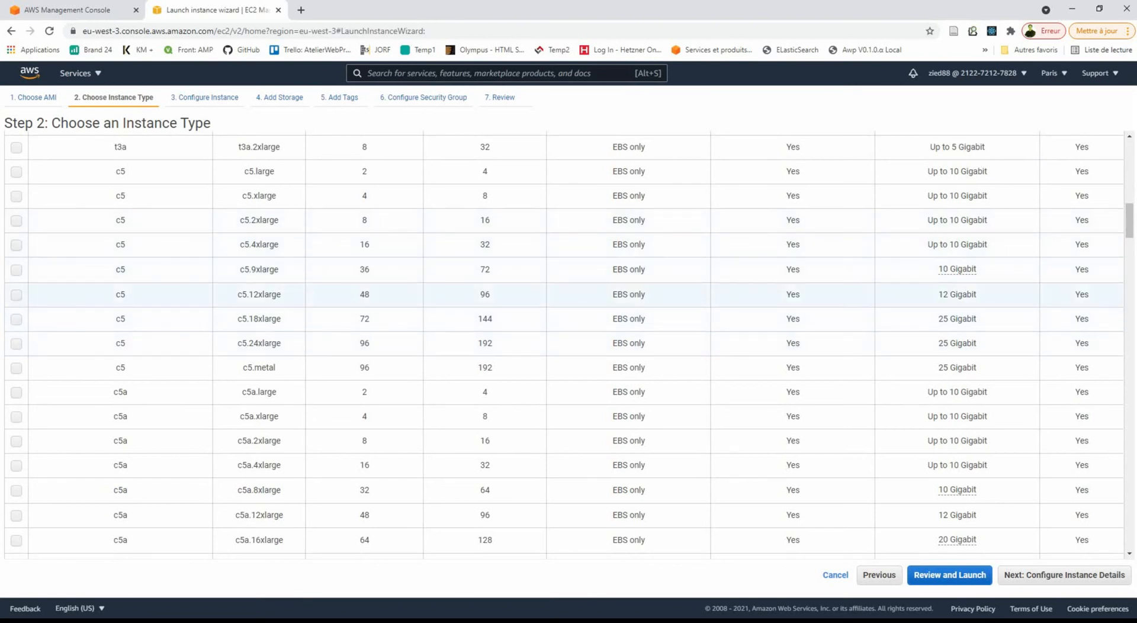
{"action": "scroll", "coordinate": [562, 542], "scroll_direction": "up", "scroll_amount": 2}
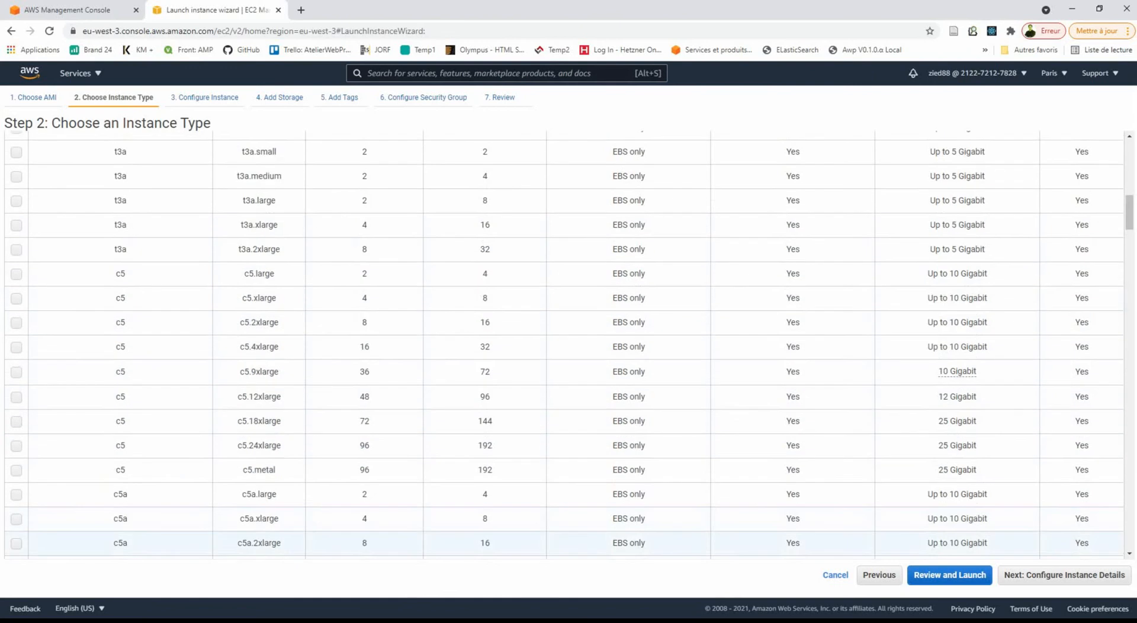
{"action": "scroll", "coordinate": [563, 543], "scroll_direction": "up", "scroll_amount": 10}
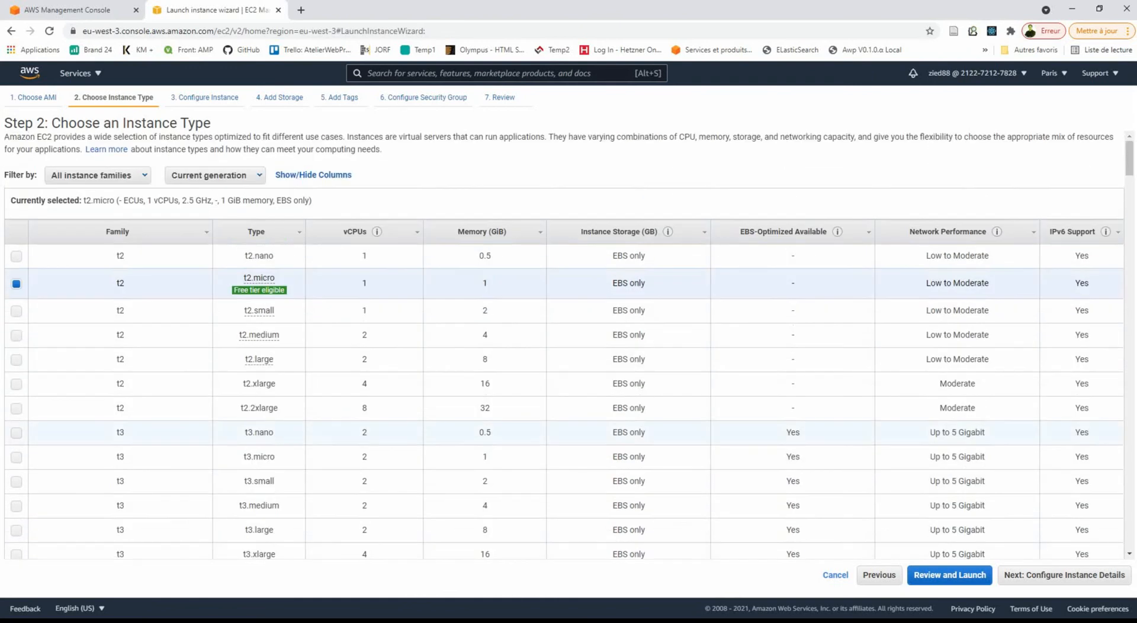
{"action": "scroll", "coordinate": [562, 481], "scroll_direction": "down", "scroll_amount": 5}
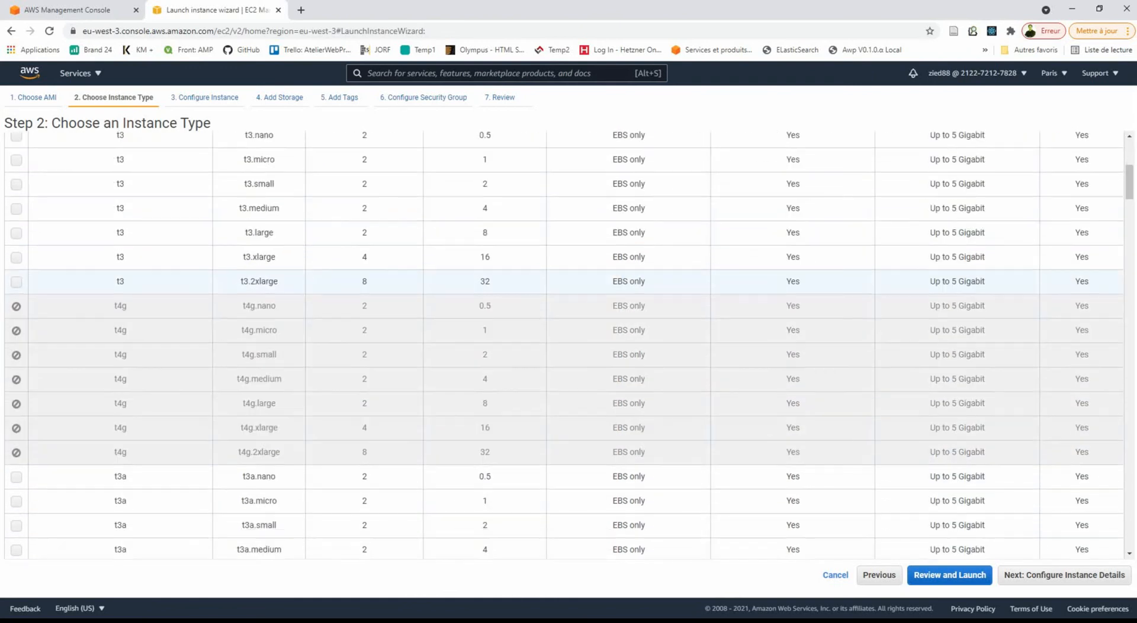
{"action": "scroll", "coordinate": [563, 343], "scroll_direction": "down", "scroll_amount": 8}
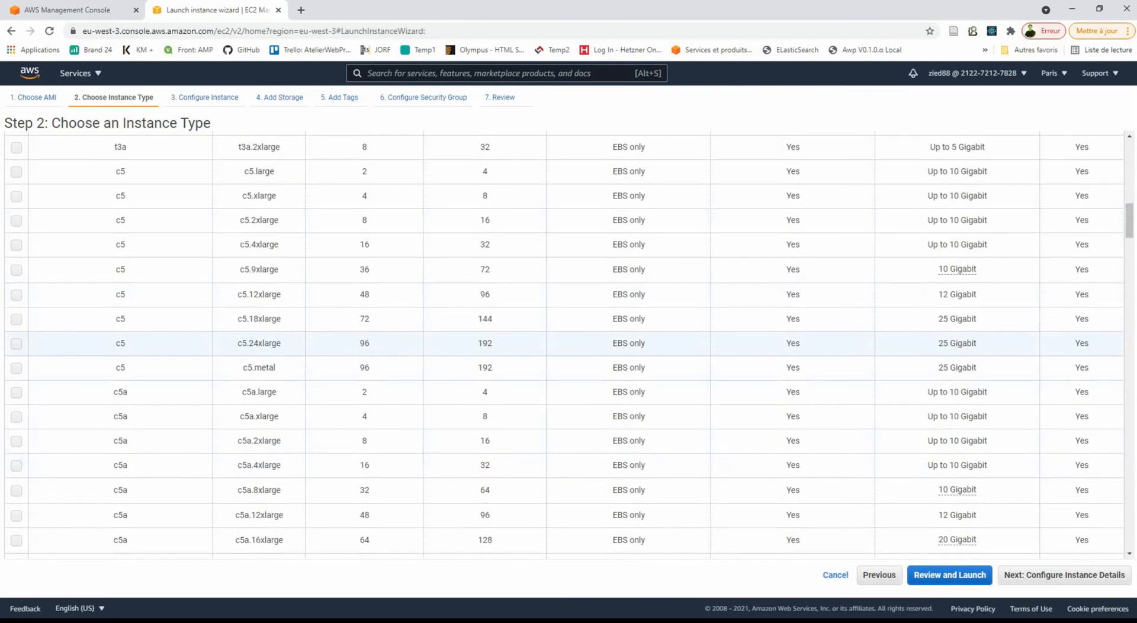
{"action": "scroll", "coordinate": [563, 465], "scroll_direction": "down", "scroll_amount": 3}
{"action": "scroll", "coordinate": [563, 465], "scroll_direction": "up", "scroll_amount": 15}
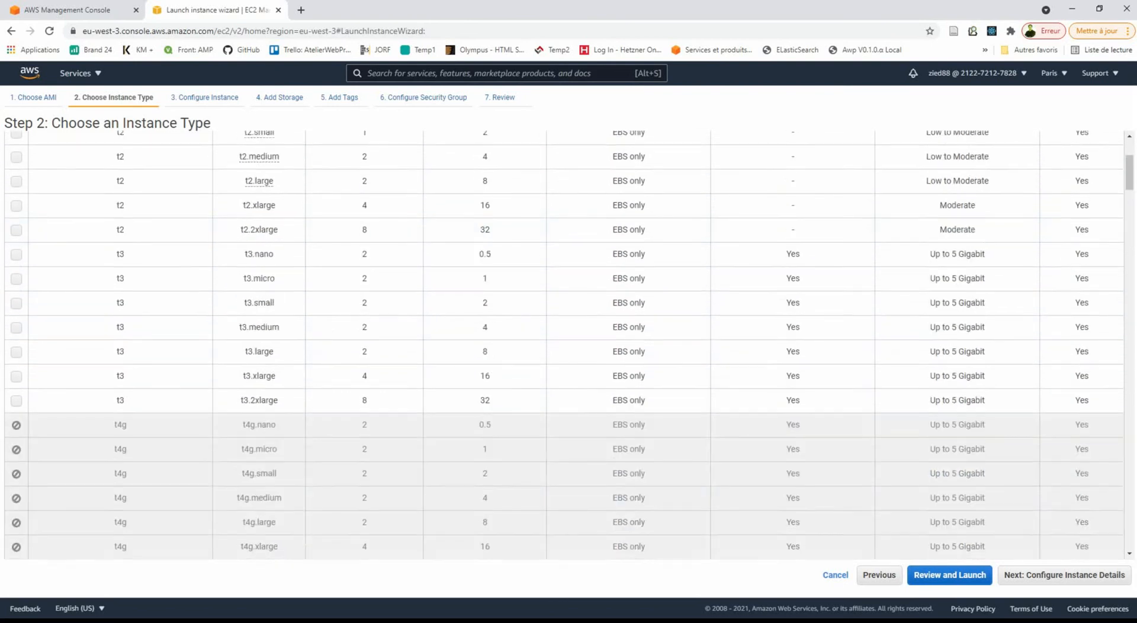
Keep the free-tier t2.micro instance type and continue to the instance details configuration
{"action": "scroll", "coordinate": [261, 290], "scroll_direction": "up", "scroll_amount": 2}
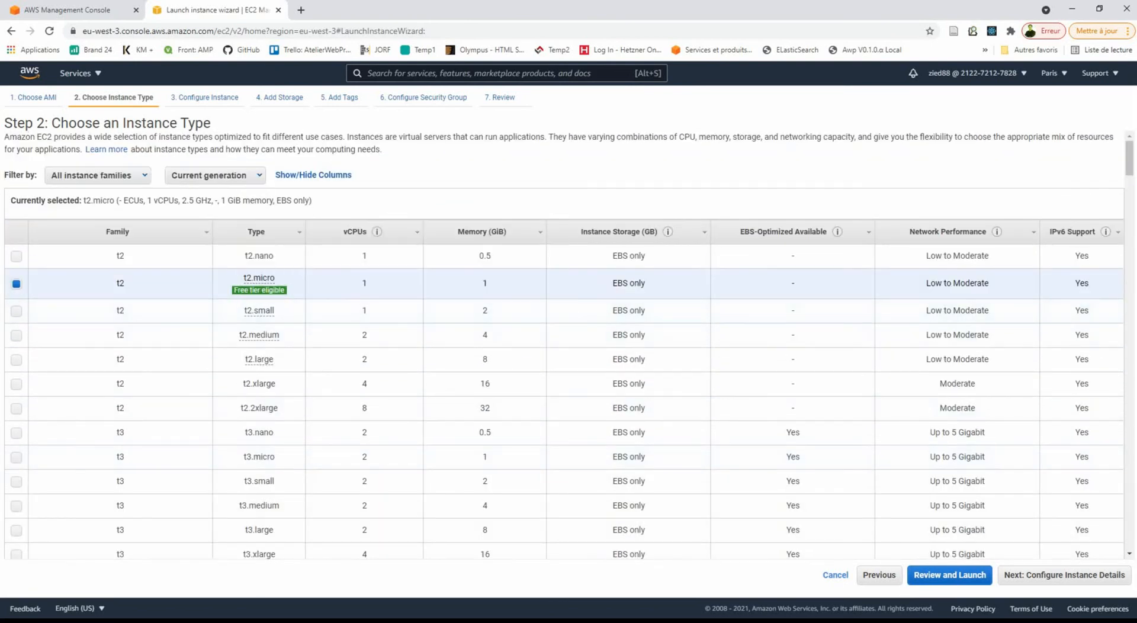
{"action": "mouse_move", "coordinate": [259, 290]}
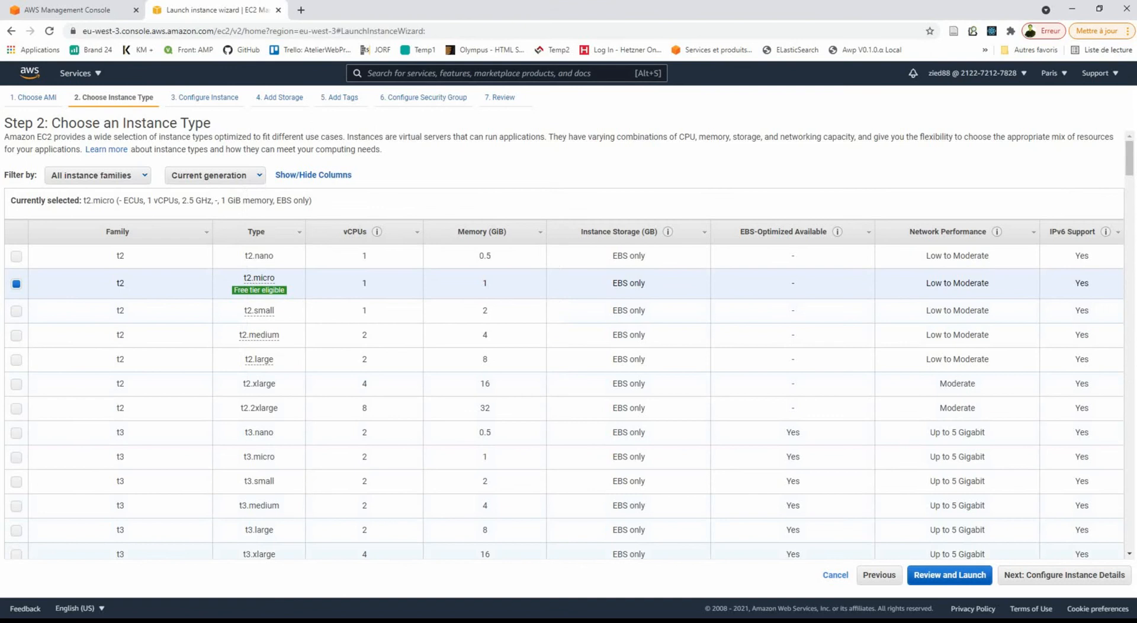
{"action": "left_click", "coordinate": [1068, 576]}
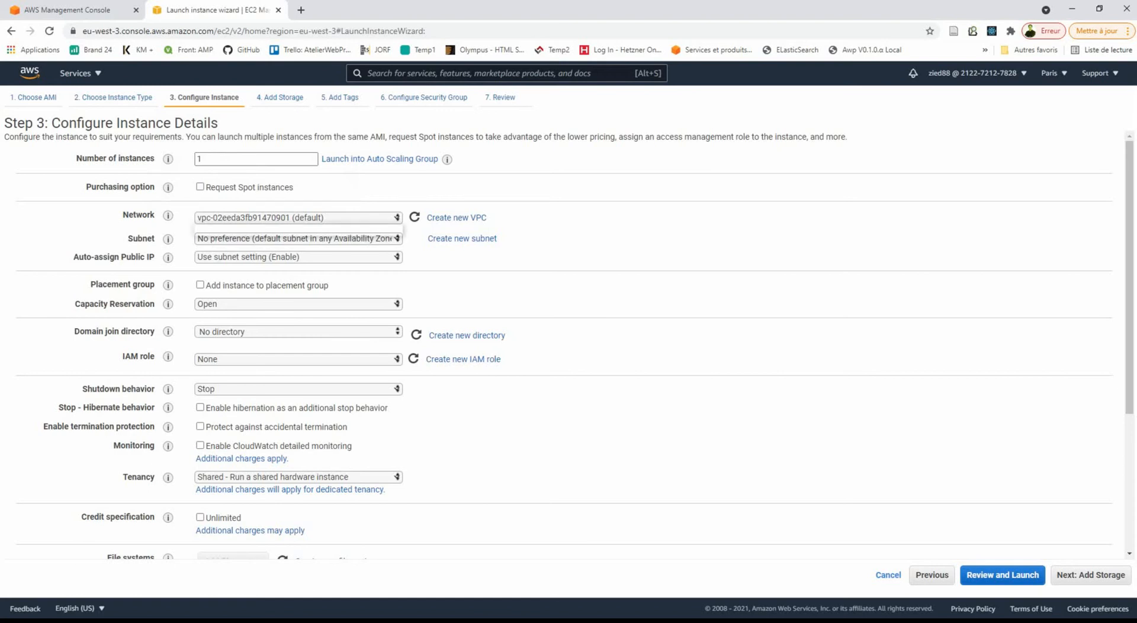
Review the network and subnet settings and the available Capacity Reservation and IAM role options
{"action": "left_click", "coordinate": [299, 229]}
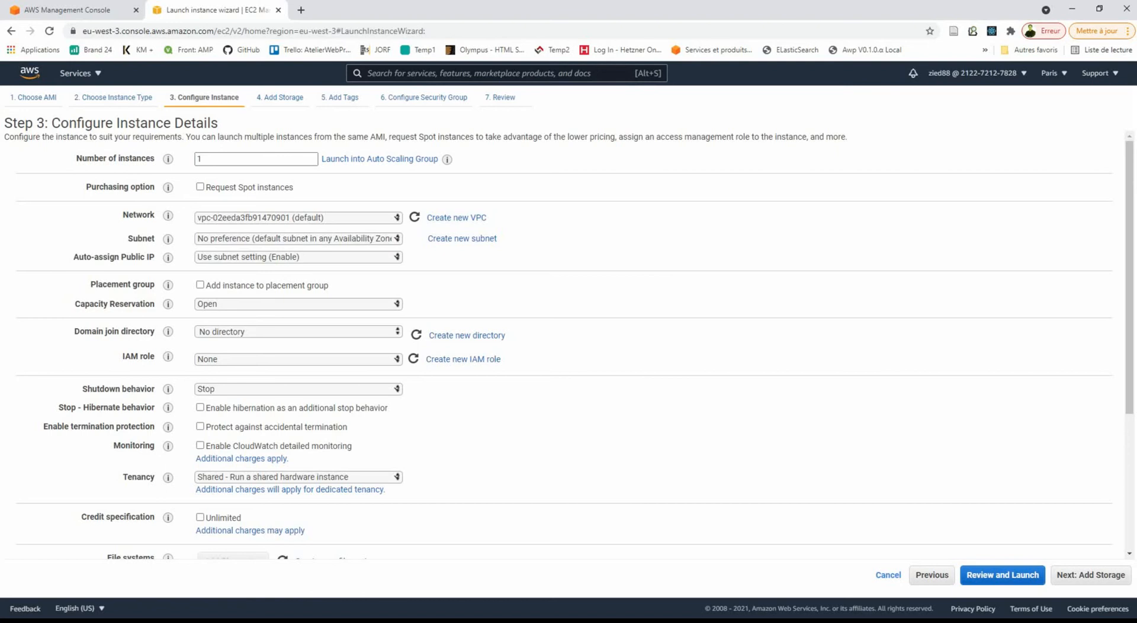
{"action": "double_click", "coordinate": [161, 239]}
{"action": "left_click", "coordinate": [528, 252]}
{"action": "mouse_move", "coordinate": [168, 304]}
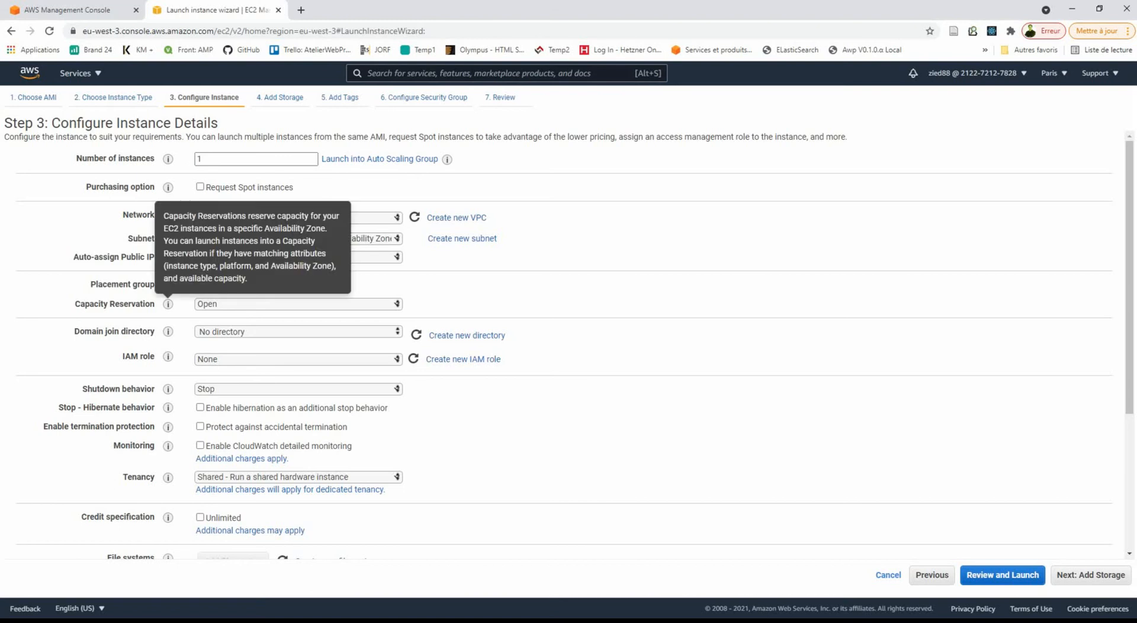
{"action": "left_click", "coordinate": [298, 304]}
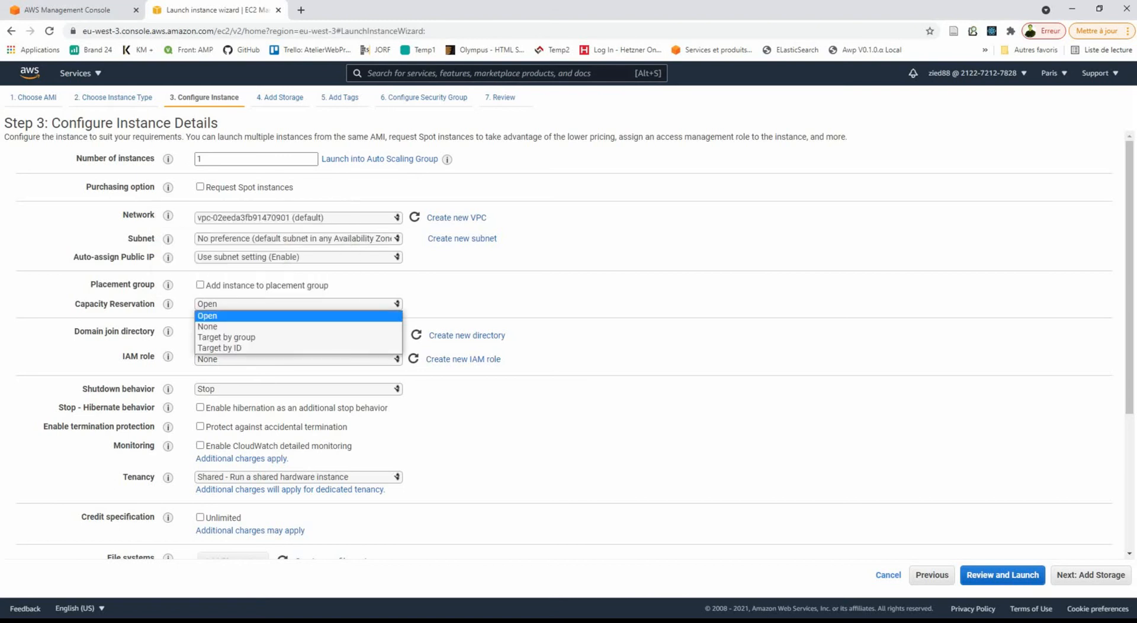
{"action": "key", "text": "Escape"}
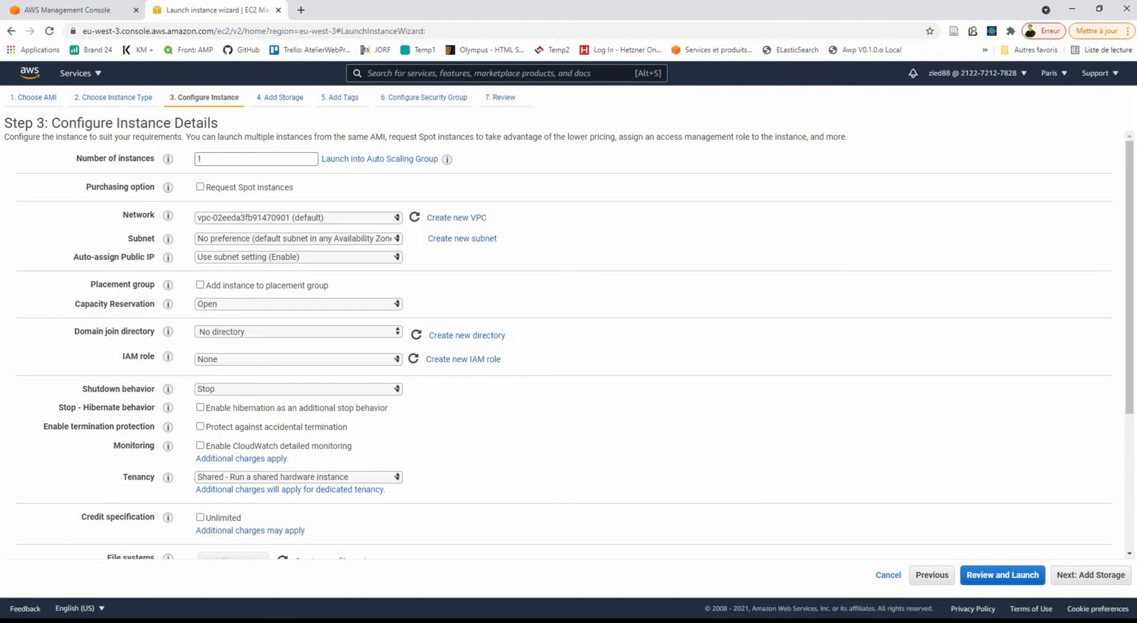
{"action": "scroll", "coordinate": [563, 344], "scroll_direction": "down", "scroll_amount": 1}
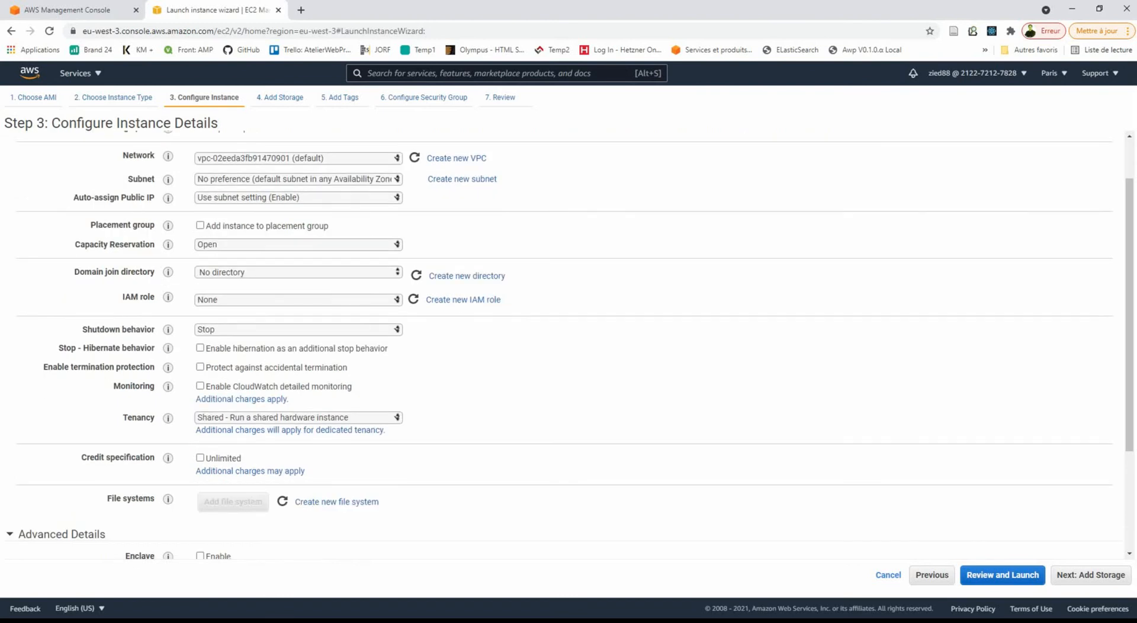
{"action": "mouse_move", "coordinate": [168, 297]}
{"action": "left_click", "coordinate": [298, 300]}
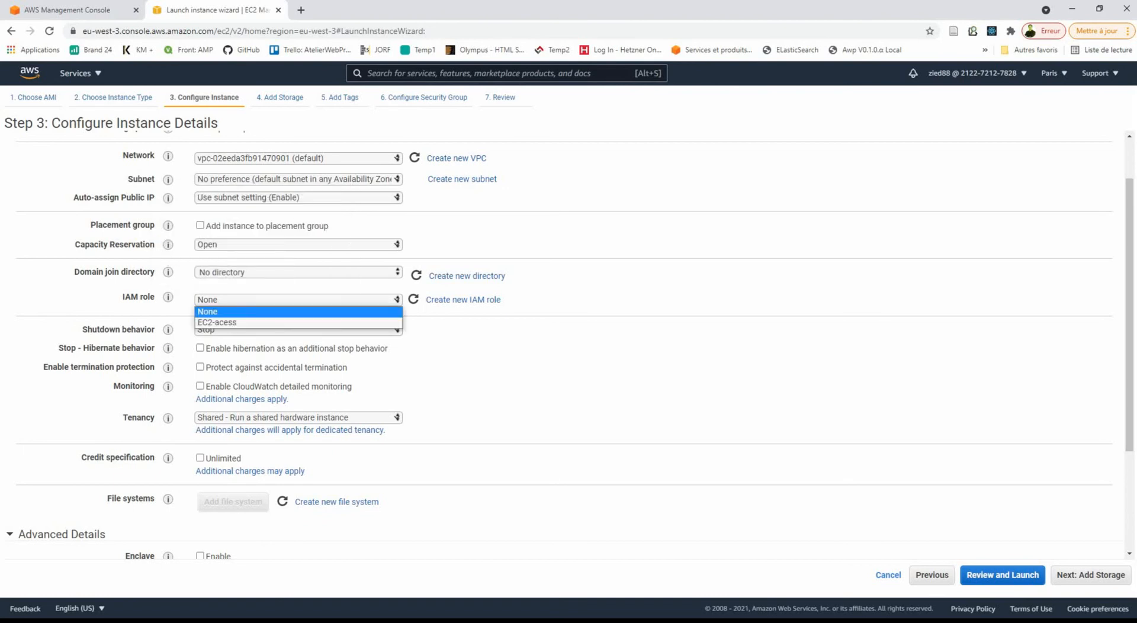
{"action": "key", "text": "Escape"}
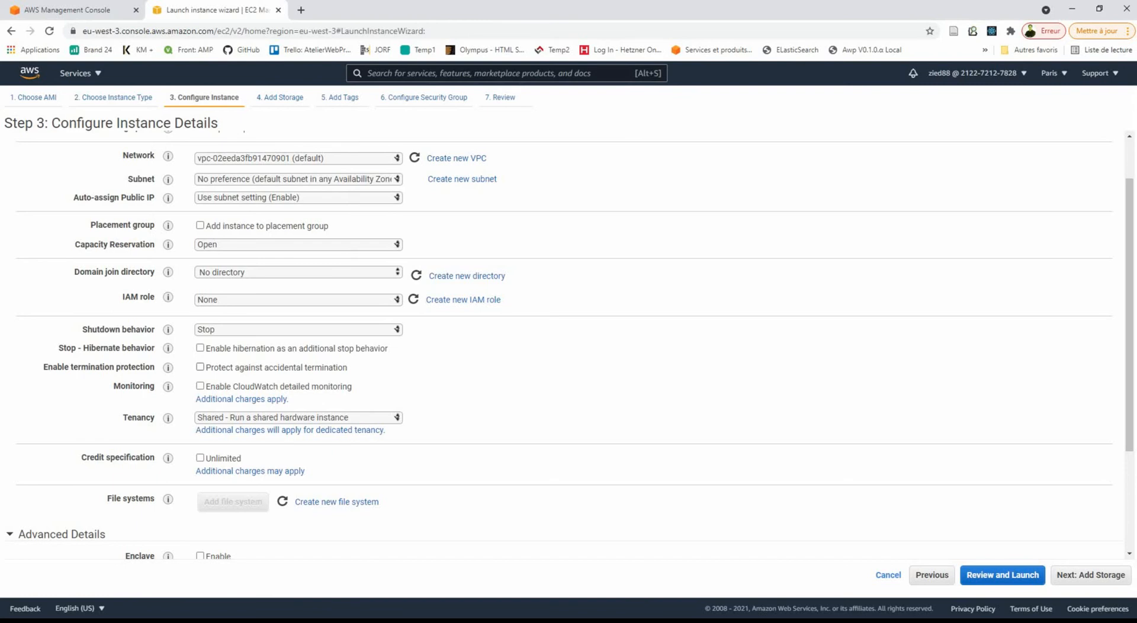
Enter a bash user data script that updates packages, installs, starts and enables httpd, and writes "Hello World from $(hostname -f)" to /var/www/html/index.html
{"action": "scroll", "coordinate": [569, 343], "scroll_direction": "down", "scroll_amount": 3}
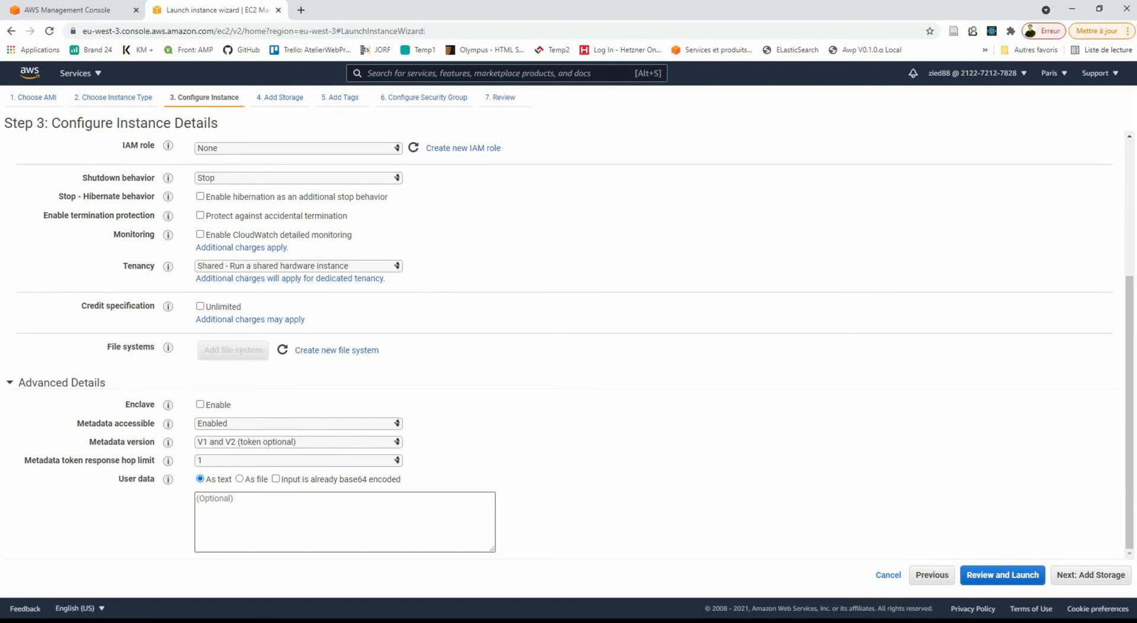
{"action": "left_click", "coordinate": [198, 498]}
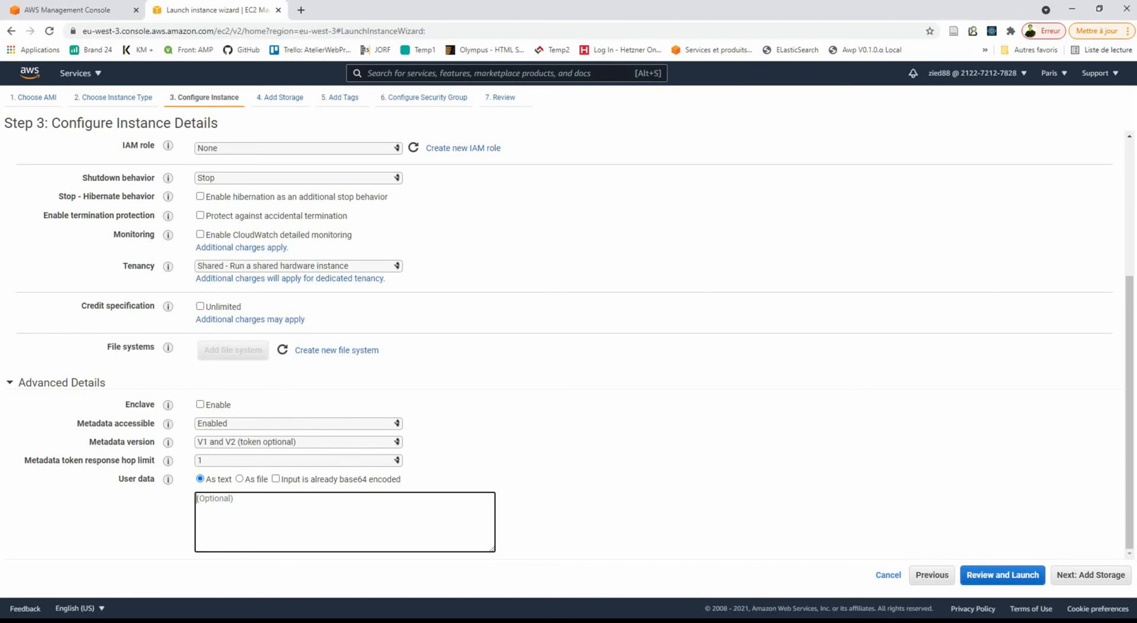
{"action": "key", "text": "alt+Tab"}
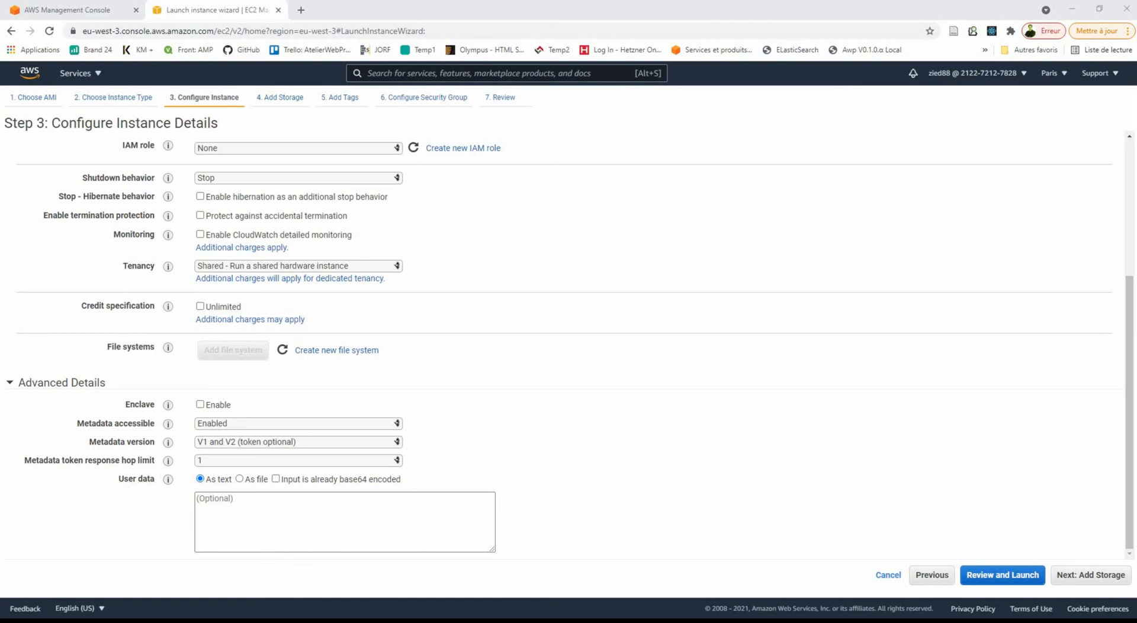
{"action": "type", "text": "#!/bin/bash yum update -y yum install -y httpd systemctl start httpd systemctl enable httpd echo \"<h1>Hello World from $(hostname -f)</h1>\" > /var/www/html/index.html"}
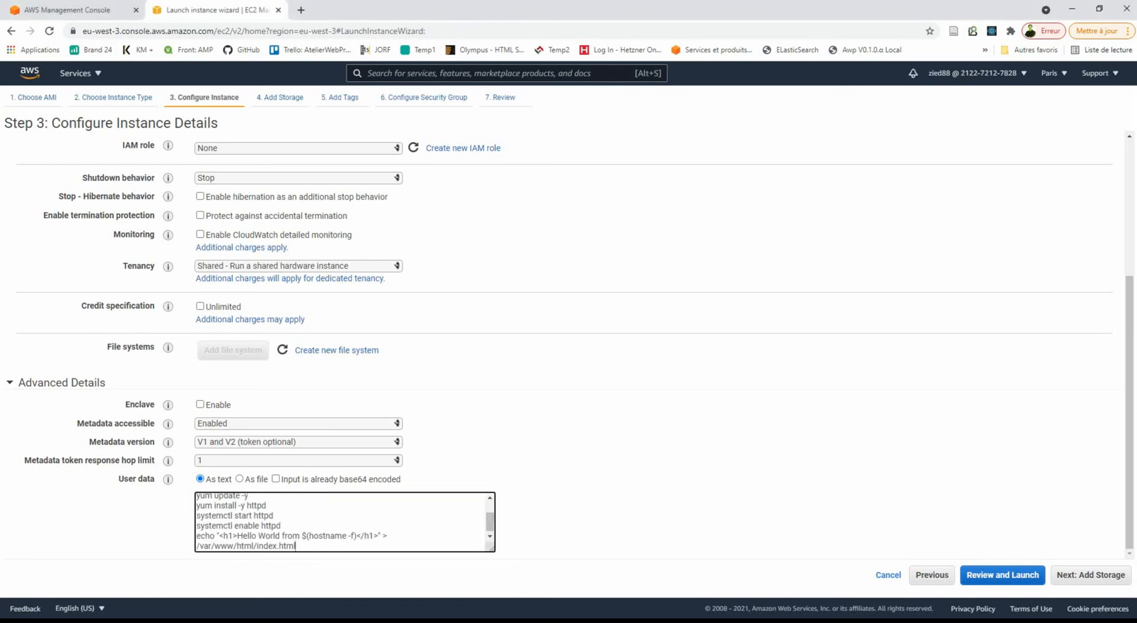
Check the user data script from beginning to end and continue to the storage configuration
{"action": "scroll", "coordinate": [343, 521], "scroll_direction": "up", "scroll_amount": 3}
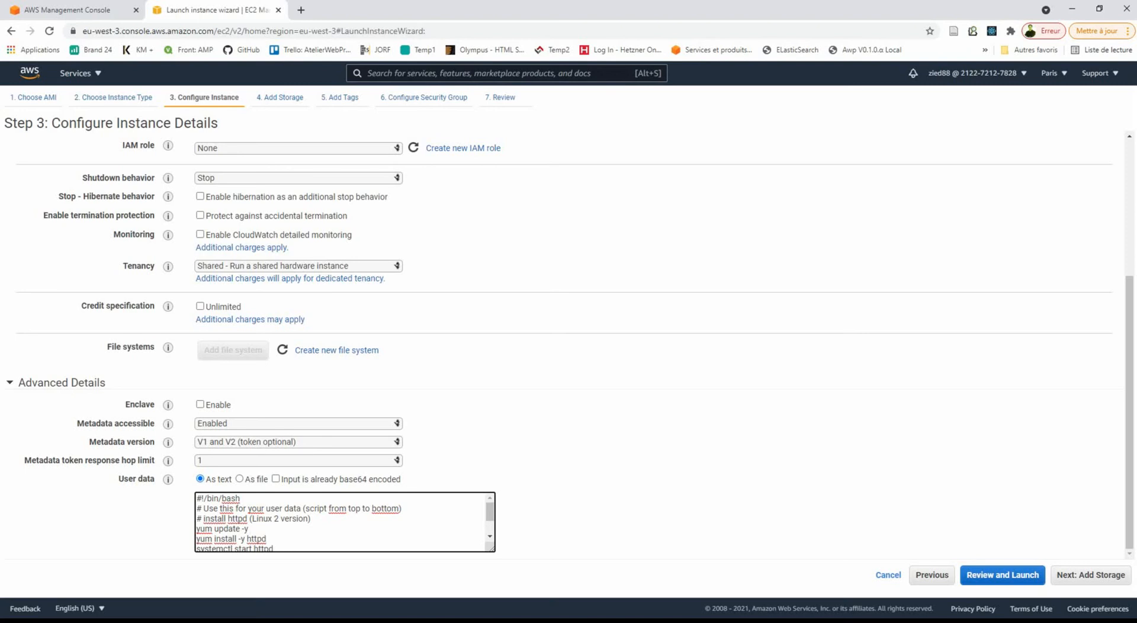
{"action": "scroll", "coordinate": [344, 521], "scroll_direction": "down", "scroll_amount": 3}
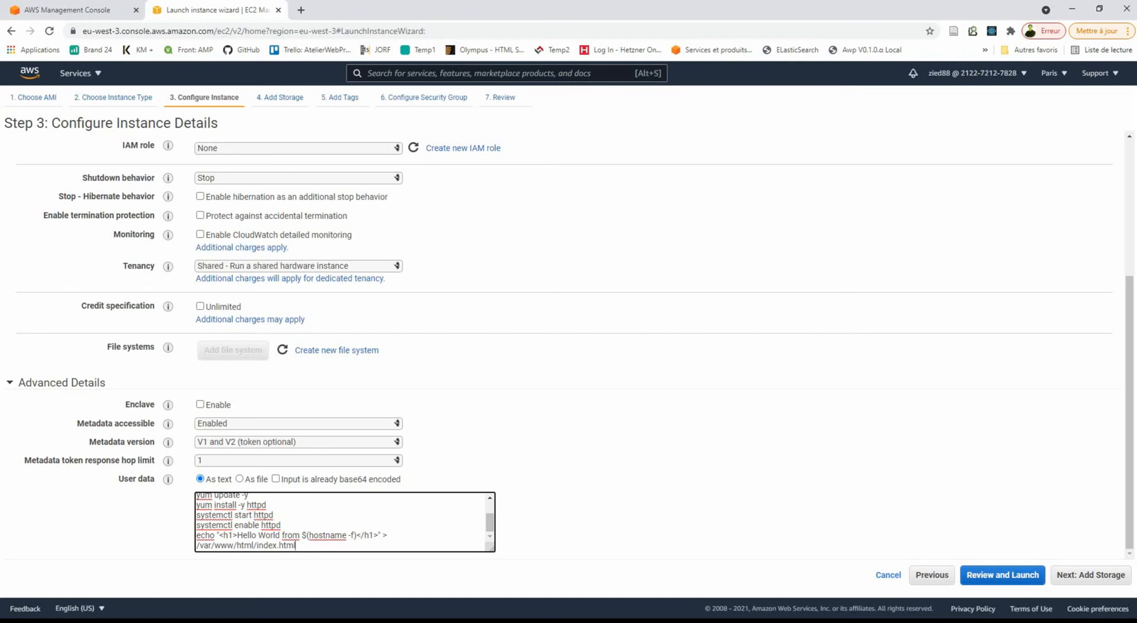
{"action": "scroll", "coordinate": [344, 522], "scroll_direction": "up", "scroll_amount": 2}
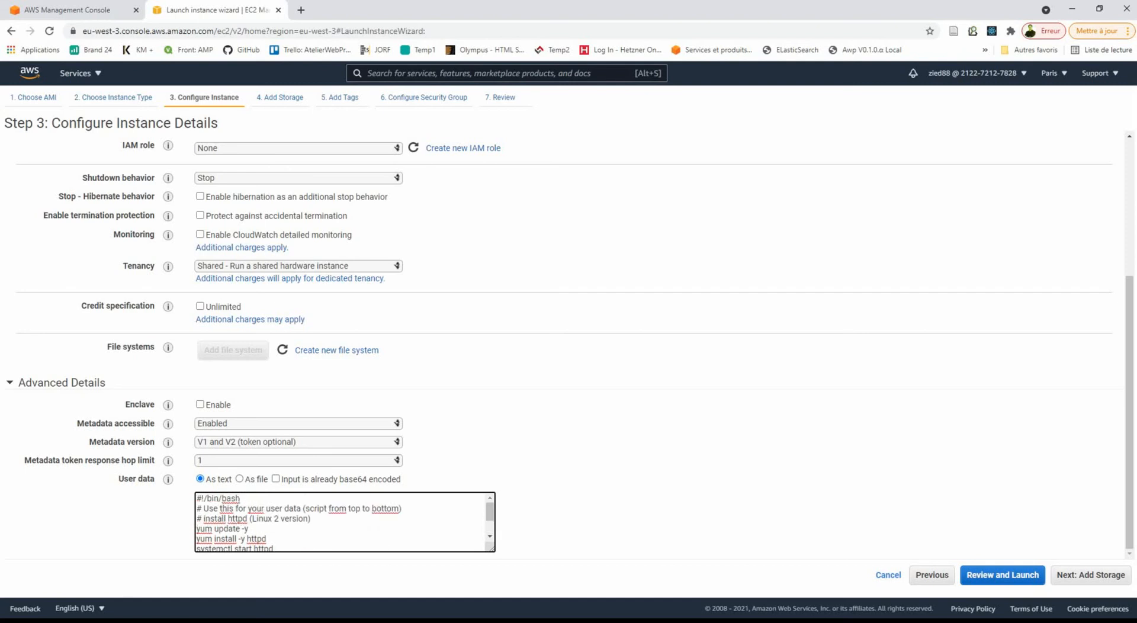
{"action": "left_click", "coordinate": [1091, 575]}
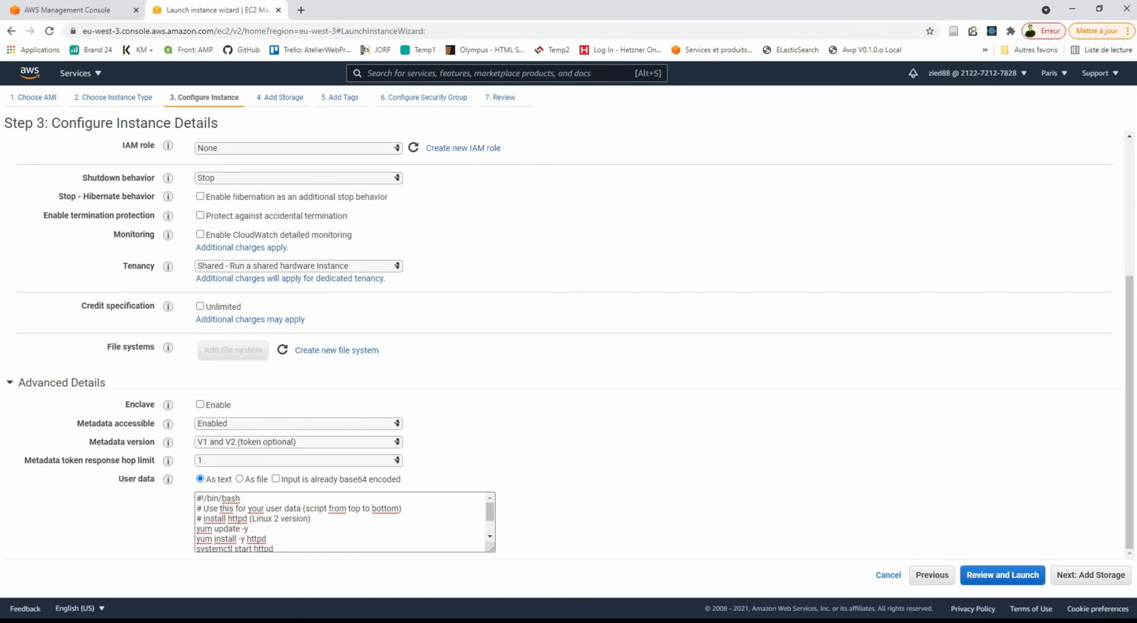
{"action": "scroll", "coordinate": [569, 347], "scroll_direction": "up", "scroll_amount": 4}
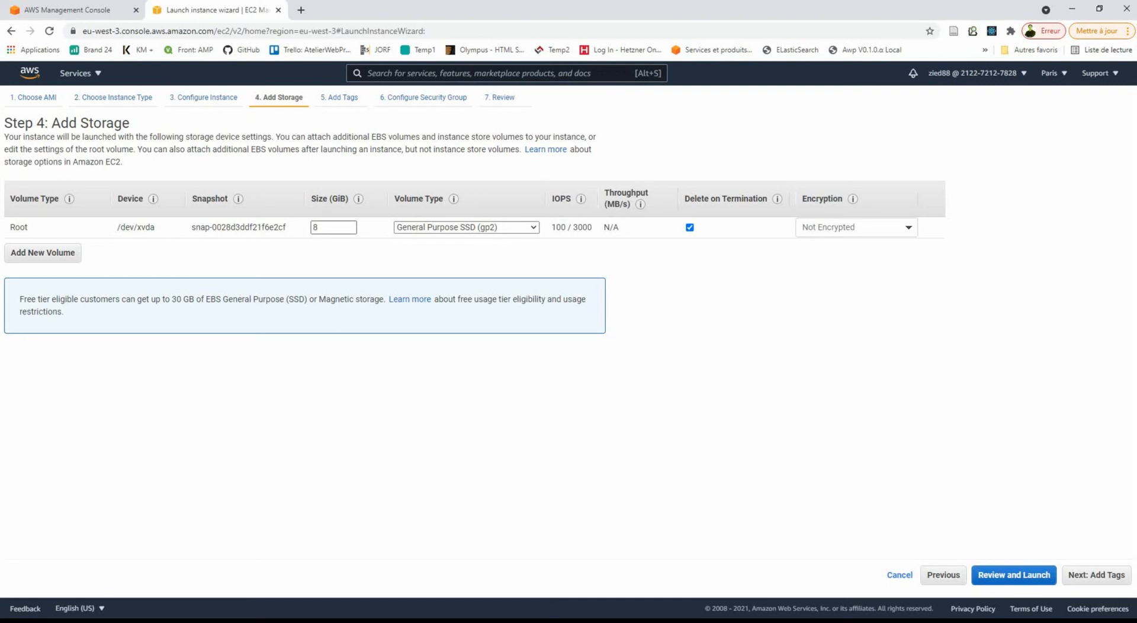
Try a root volume size of 30 GiB and set it back to 8 GiB
{"action": "double_click", "coordinate": [328, 228]}
{"action": "type", "text": "30"}
{"action": "key", "text": "BackSpace"}
{"action": "key", "text": "BackSpace"}
{"action": "type", "text": "8"}
{"action": "left_click", "coordinate": [355, 260]}
Check the root volume's encryption options, keep it Not Encrypted, and continue to the tags configuration
{"action": "left_click", "coordinate": [856, 227]}
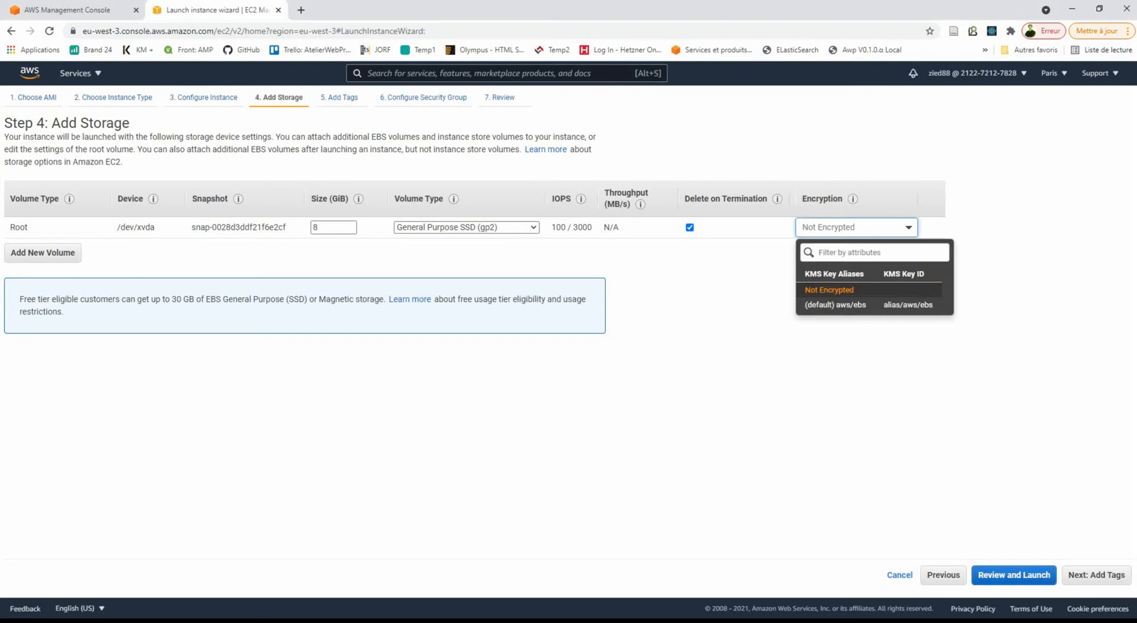
{"action": "key", "text": "Escape"}
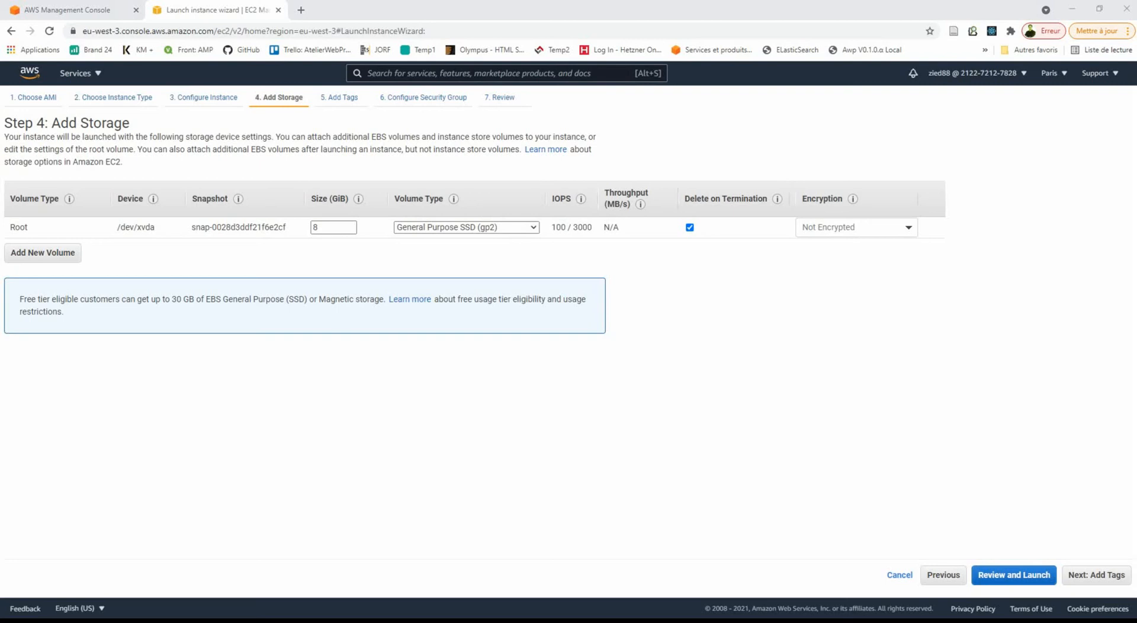
{"action": "left_click", "coordinate": [856, 227]}
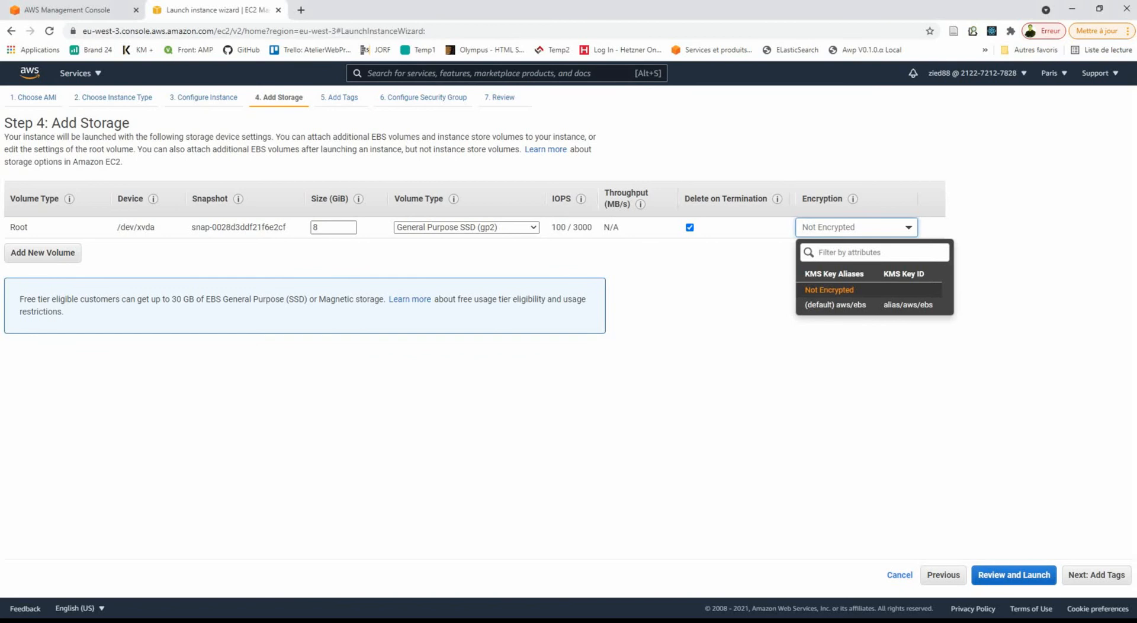
{"action": "key", "text": "Down"}
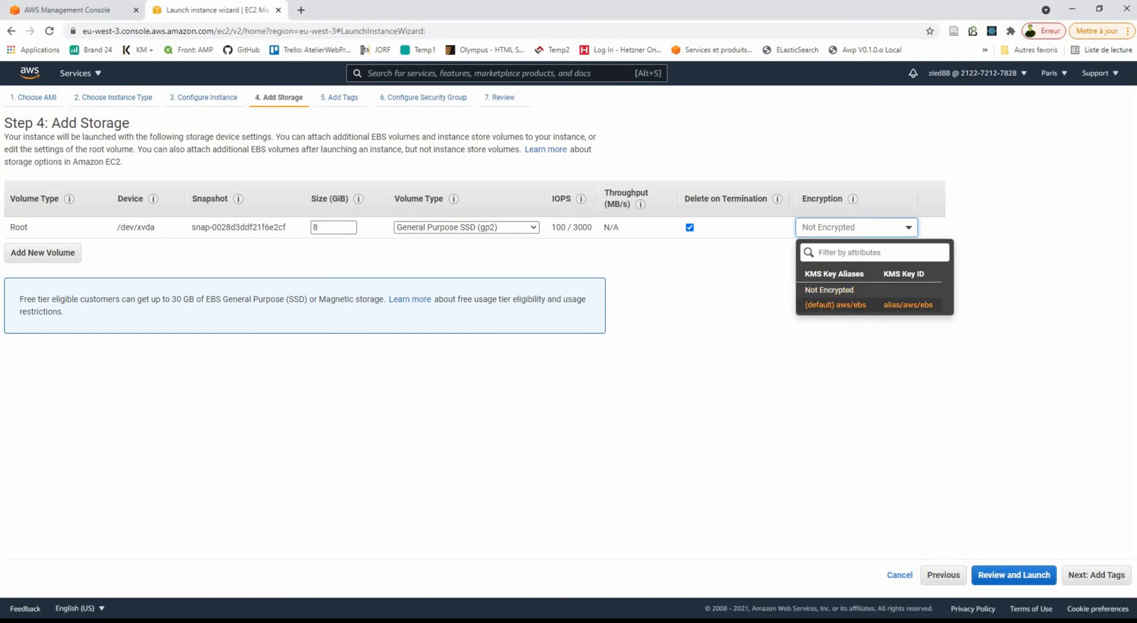
{"action": "key", "text": "Up"}
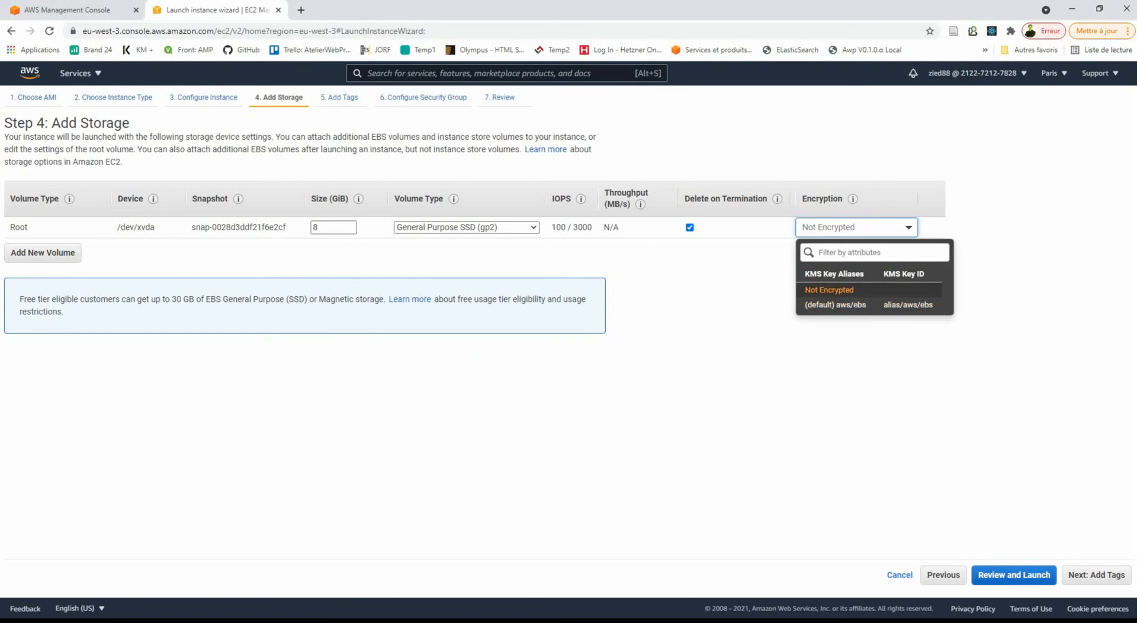
{"action": "key", "text": "Return"}
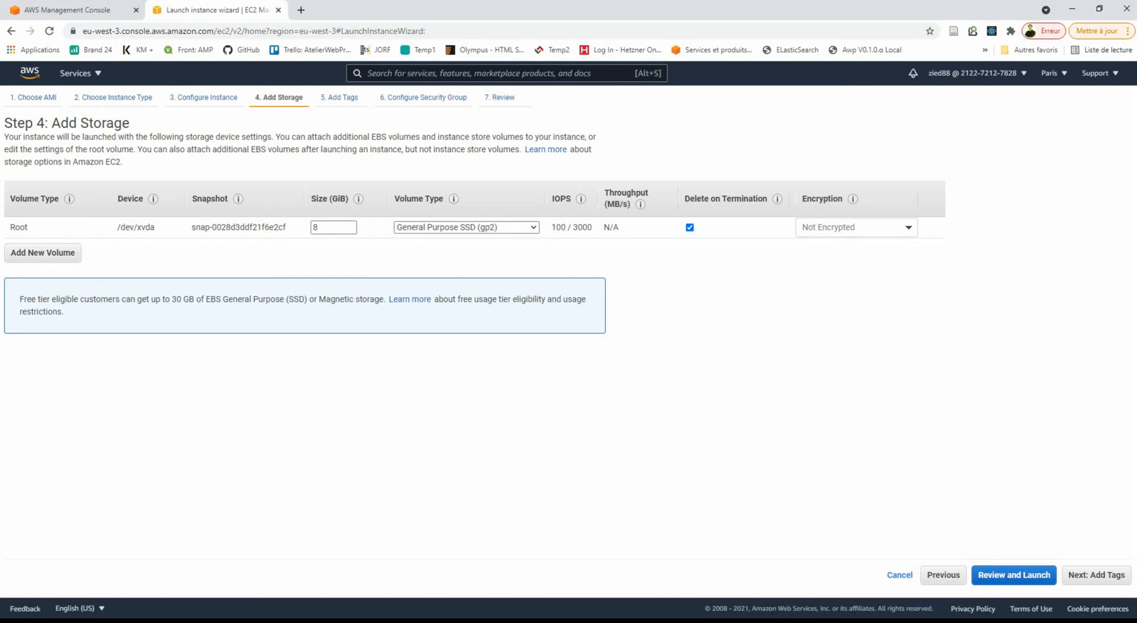
{"action": "left_click", "coordinate": [1097, 574]}
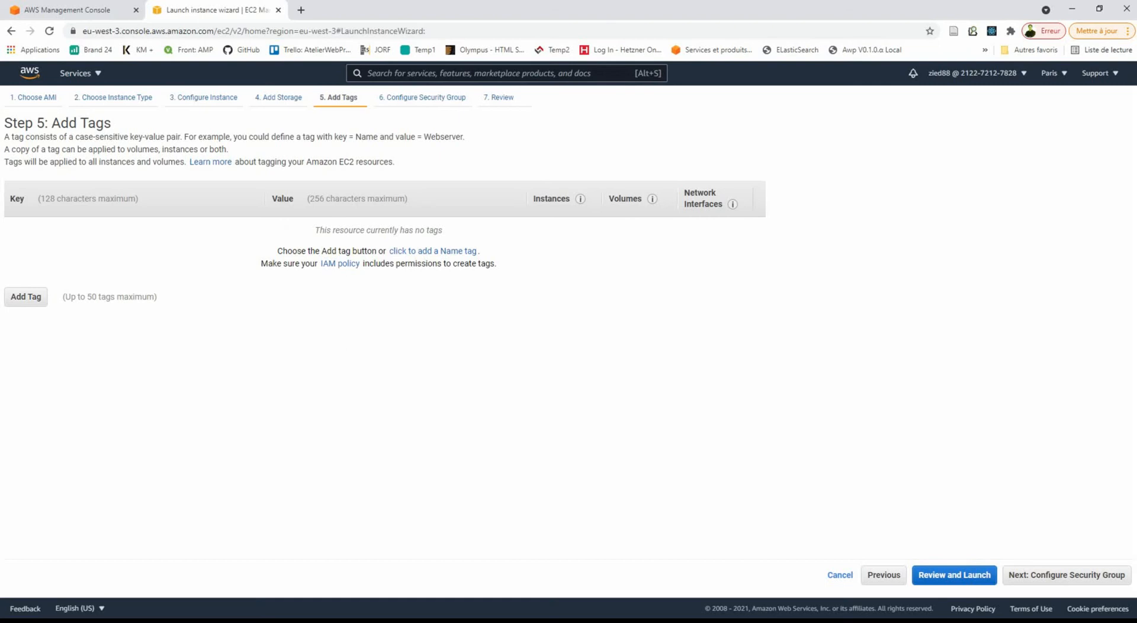
Add a tag with the key machine and the value demo, and continue to the security group configuration
{"action": "left_click", "coordinate": [25, 297]}
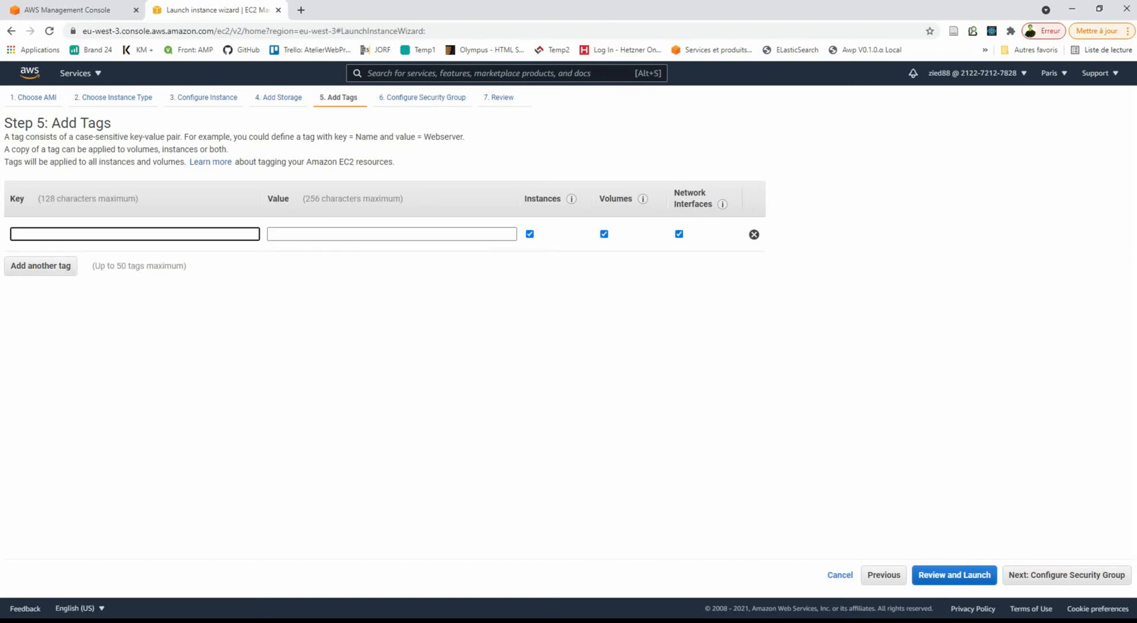
{"action": "type", "text": "machine_de_test"}
{"action": "key", "text": "Tab"}
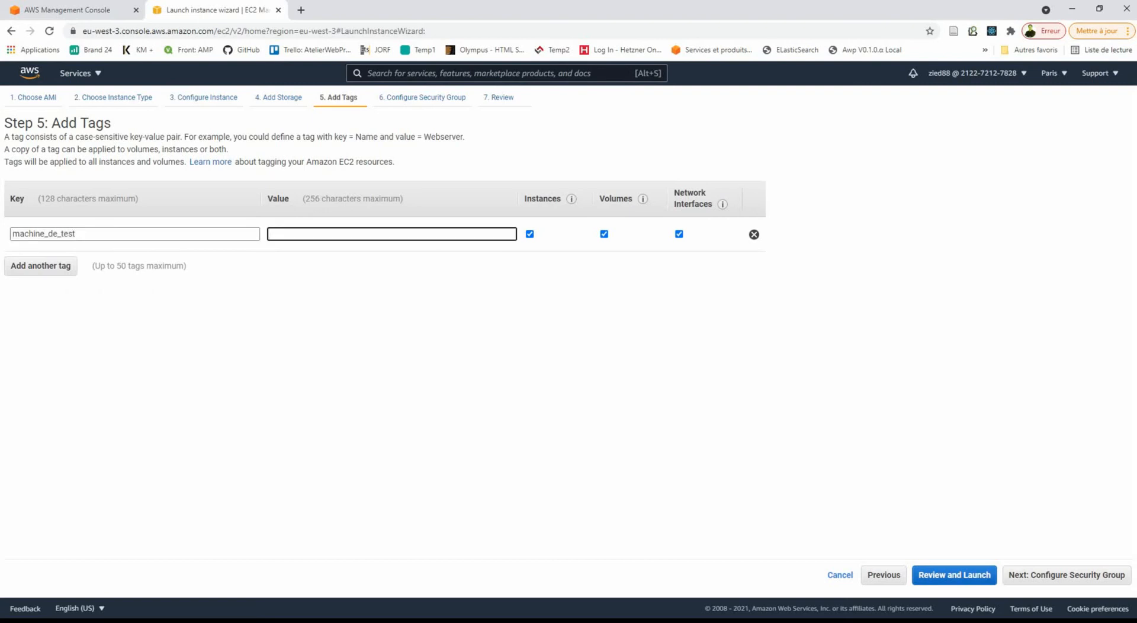
{"action": "left_click_drag", "start_coordinate": [83, 233], "coordinate": [44, 234]}
{"action": "key", "text": "BackSpace"}
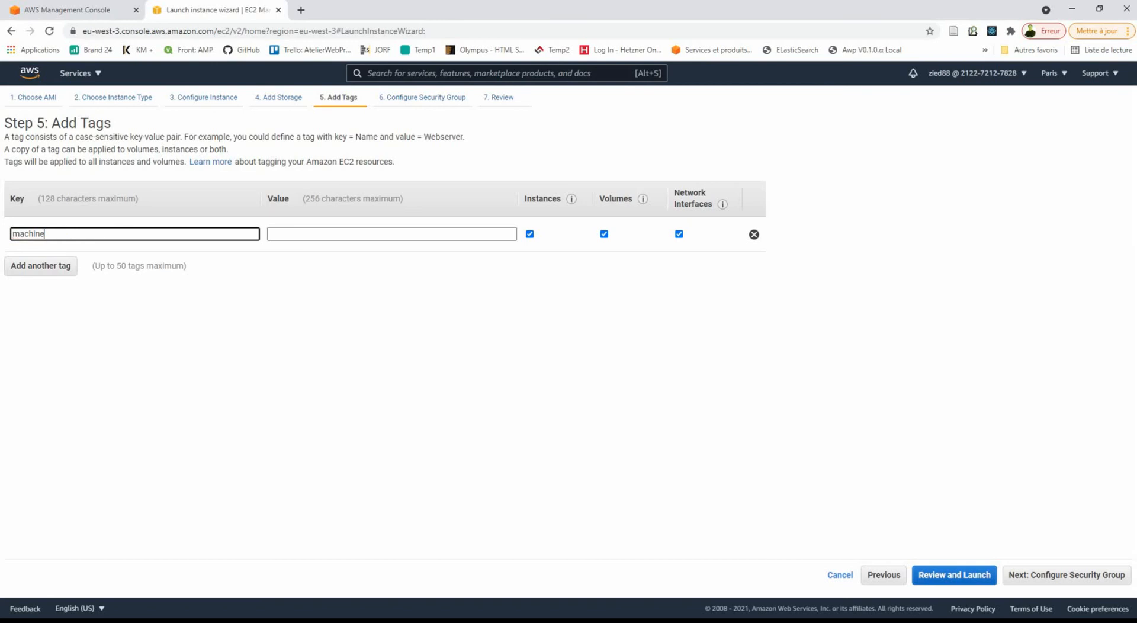
{"action": "key", "text": "Tab"}
{"action": "type", "text": "machine"}
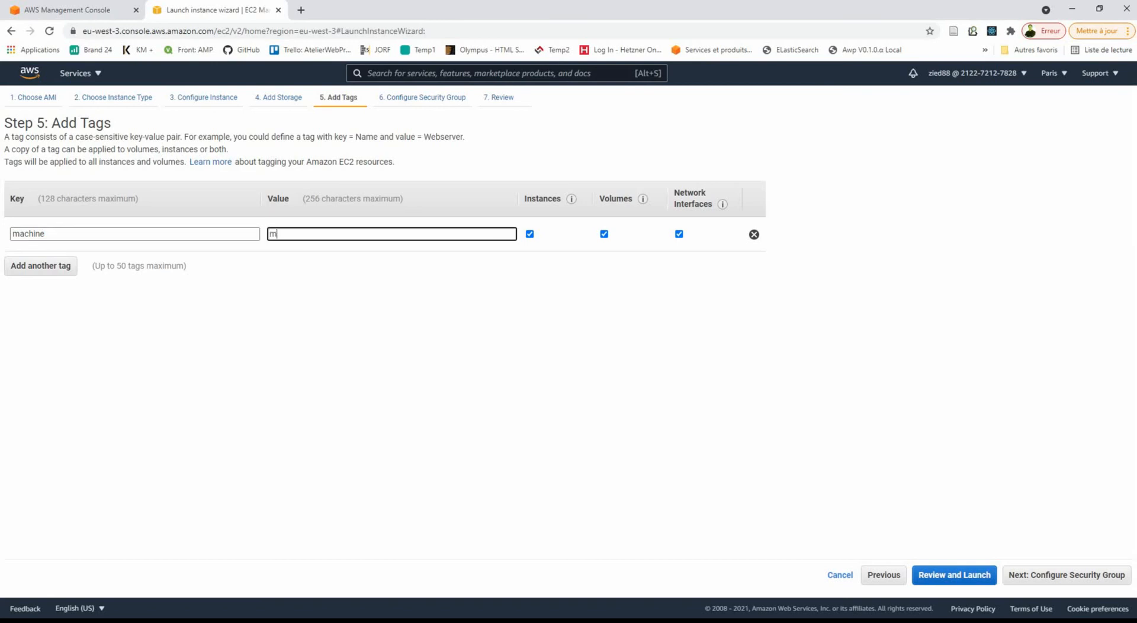
{"action": "key", "text": "BackSpace"}
{"action": "key", "text": "BackSpace"}
{"action": "key", "text": "BackSpace"}
{"action": "key", "text": "BackSpace"}
{"action": "key", "text": "BackSpace"}
{"action": "key", "text": "BackSpace"}
{"action": "key", "text": "BackSpace"}
{"action": "type", "text": "demo"}
{"action": "left_click", "coordinate": [1066, 575]}
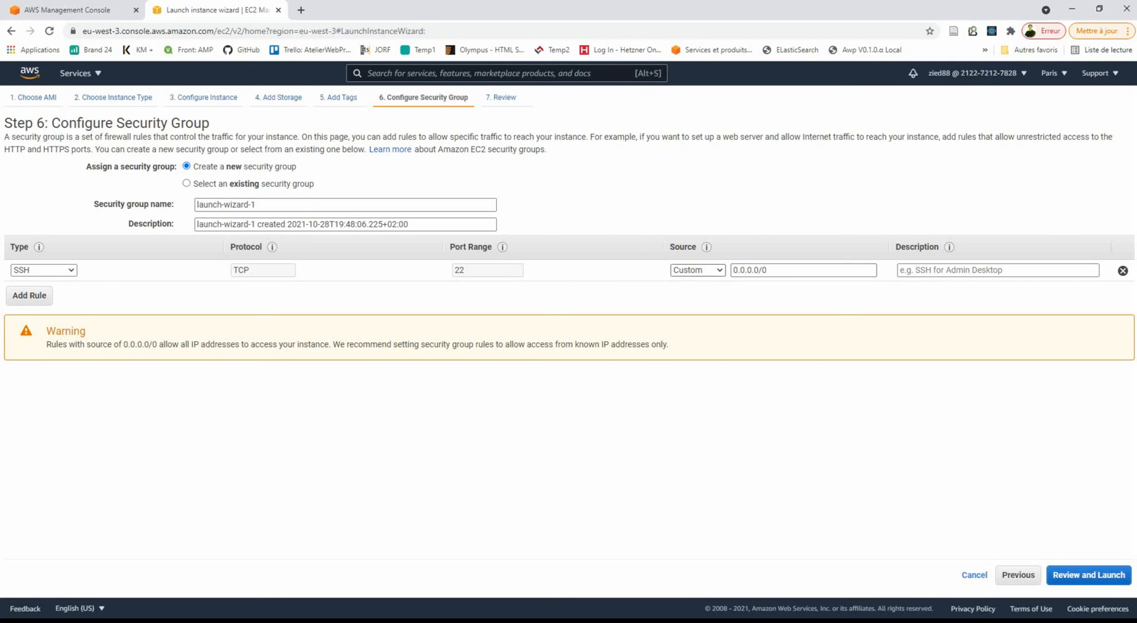
Look through the SSH rule's source options and the existing security groups, returning to the option to create a new group
{"action": "left_click", "coordinate": [697, 270]}
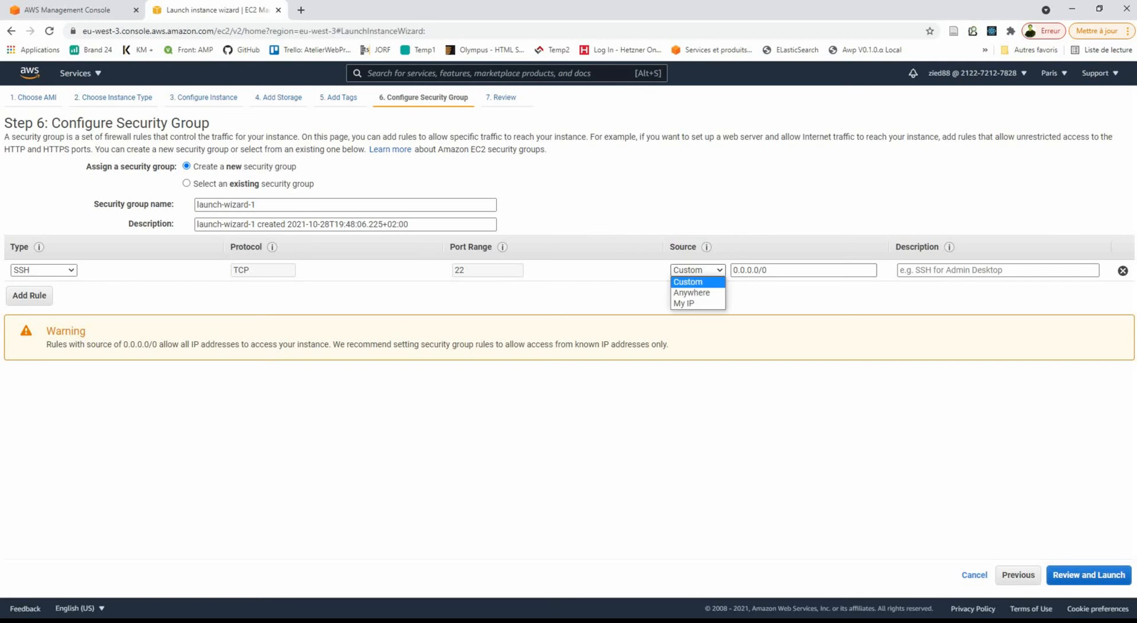
{"action": "left_click", "coordinate": [697, 270]}
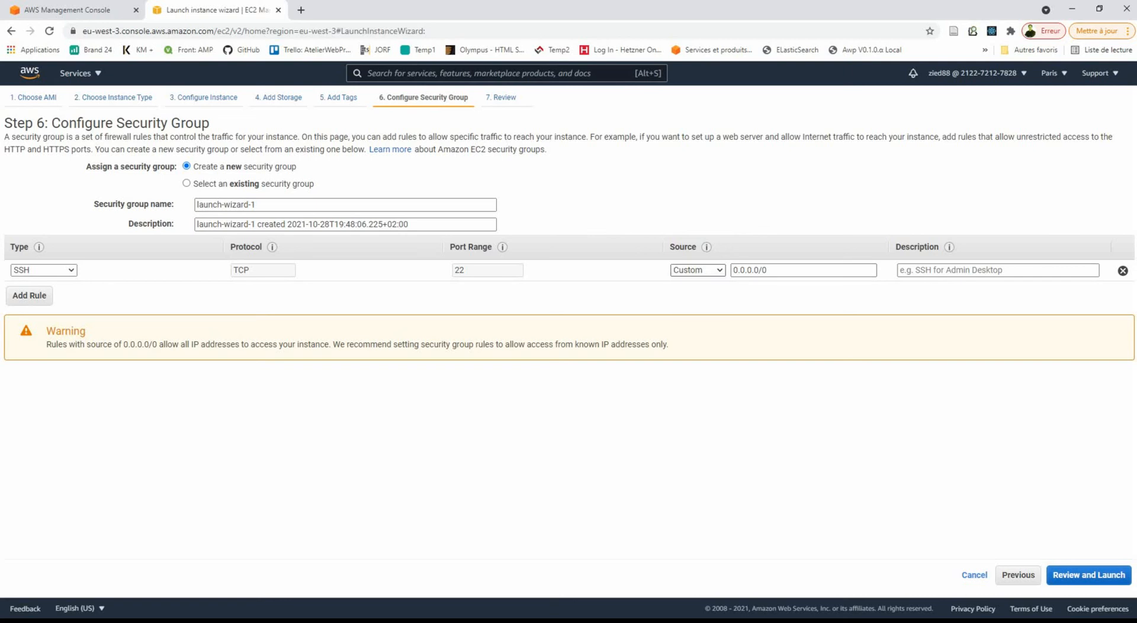
{"action": "left_click", "coordinate": [697, 270]}
{"action": "left_click", "coordinate": [698, 270]}
{"action": "left_click", "coordinate": [186, 184]}
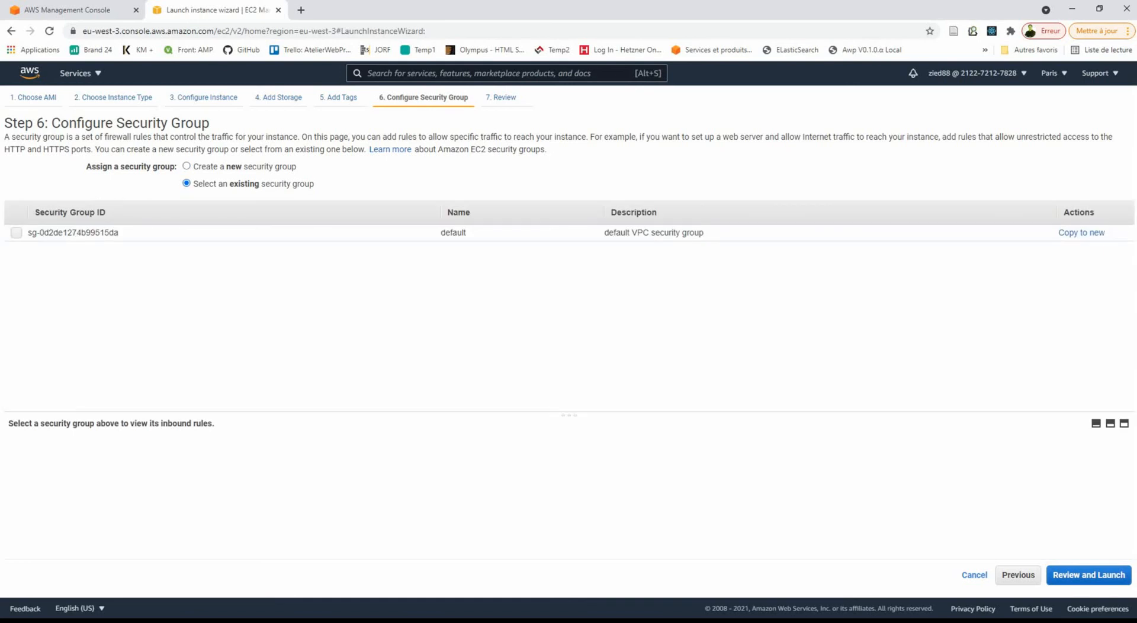
{"action": "left_click", "coordinate": [187, 167]}
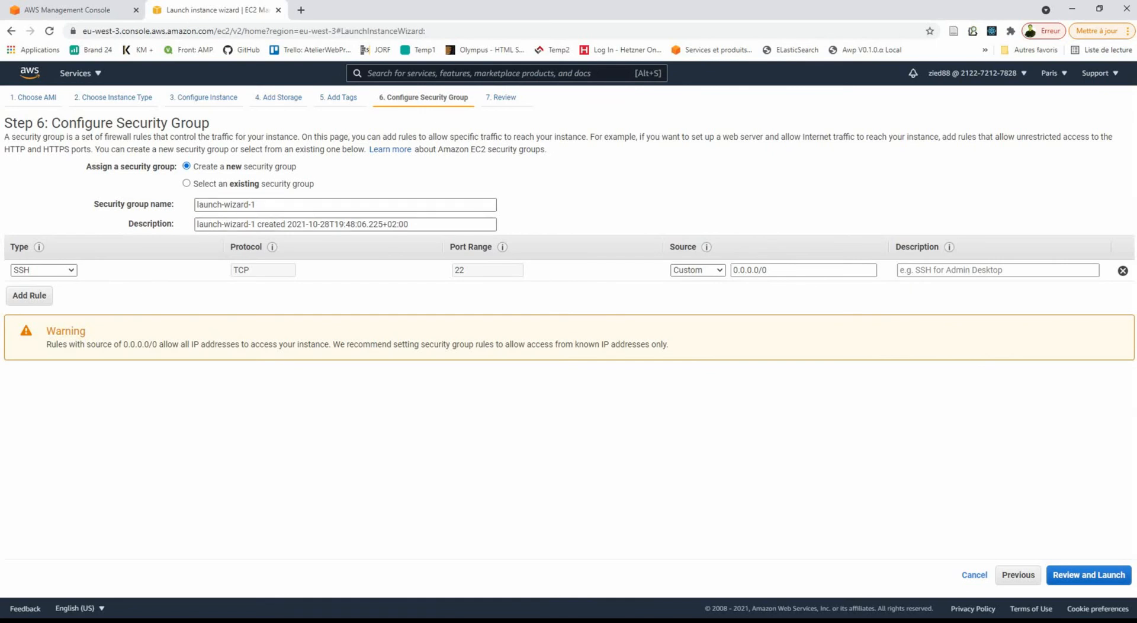
Accept the new security group launch-wizard-1 with its SSH rule and look over the instance launch summary
{"action": "left_click", "coordinate": [345, 225]}
{"action": "left_click", "coordinate": [592, 204]}
{"action": "left_click_drag", "start_coordinate": [124, 344], "coordinate": [156, 344]}
{"action": "key", "text": "Escape"}
{"action": "left_click", "coordinate": [1089, 575]}
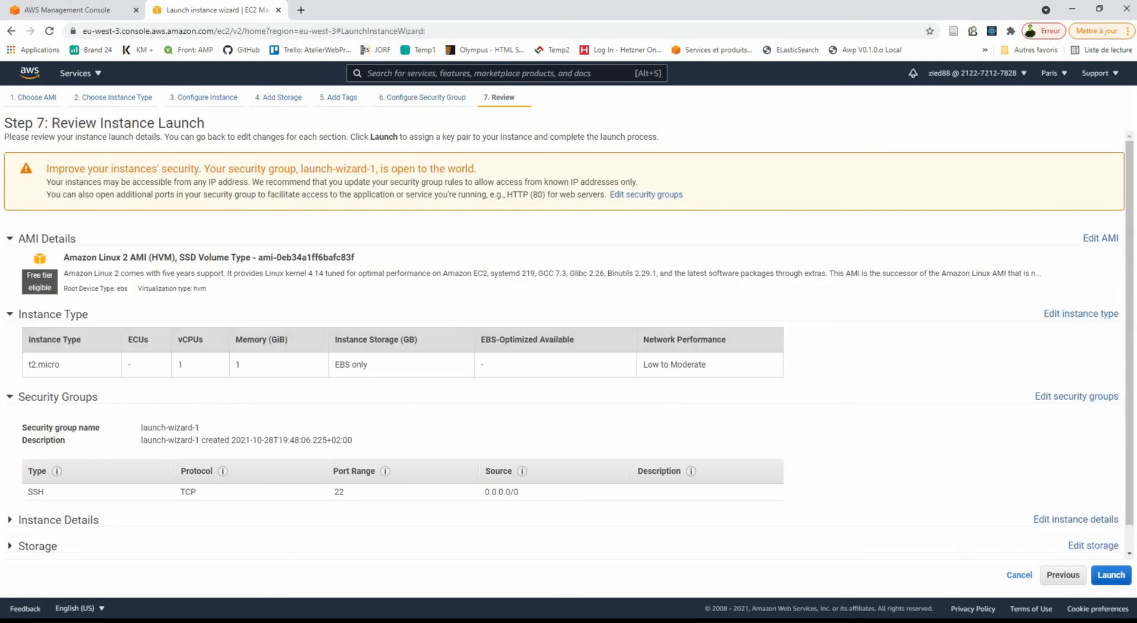
{"action": "scroll", "coordinate": [568, 342], "scroll_direction": "down", "scroll_amount": 1}
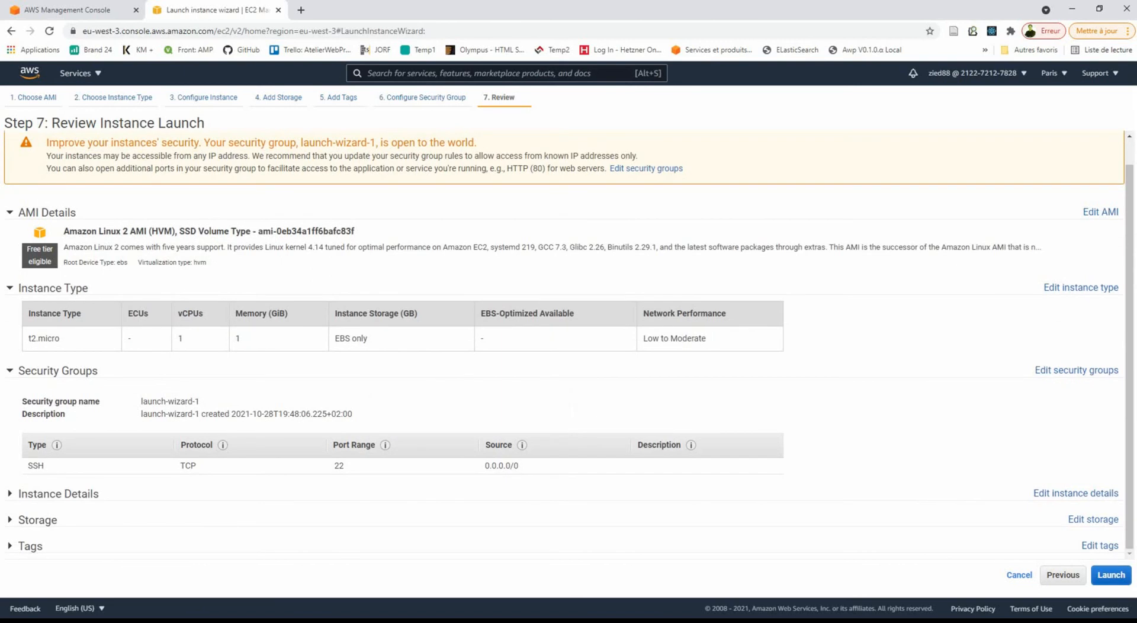
{"action": "scroll", "coordinate": [568, 345], "scroll_direction": "up", "scroll_amount": 1}
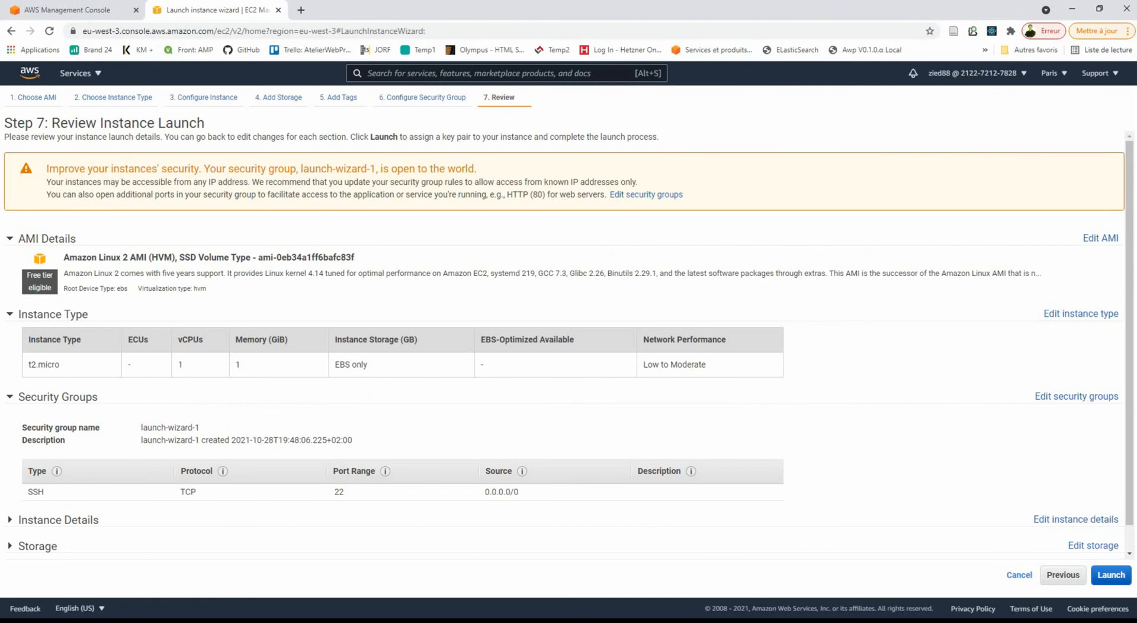
Create an RSA key pair named demo_key, download its private key file, and launch the instance with it
{"action": "left_click", "coordinate": [1111, 574]}
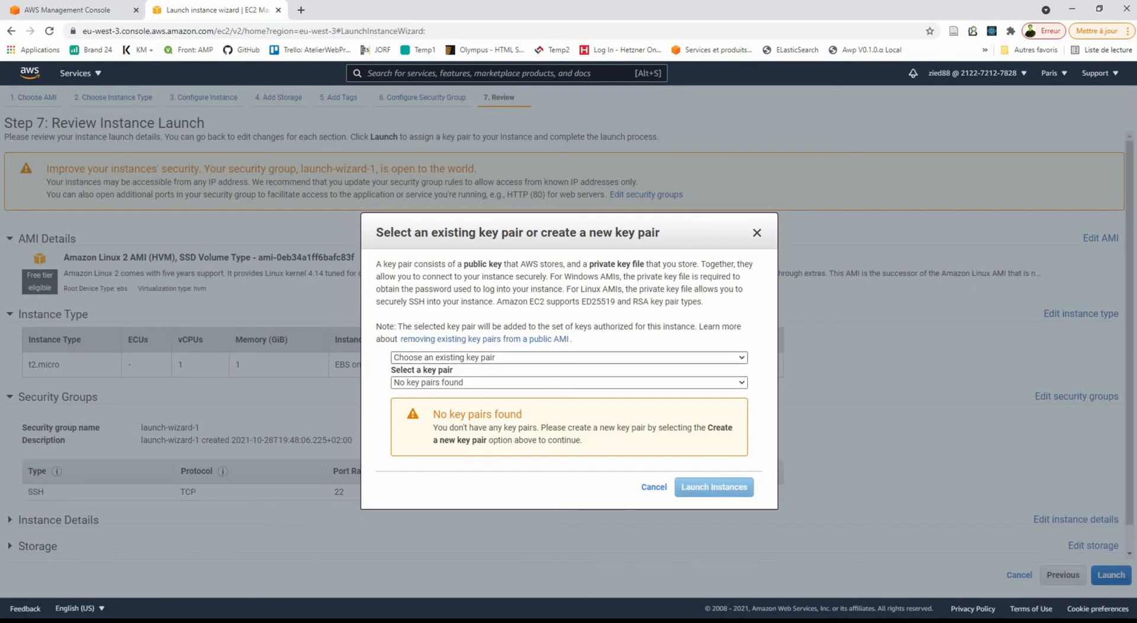
{"action": "left_click", "coordinate": [567, 357]}
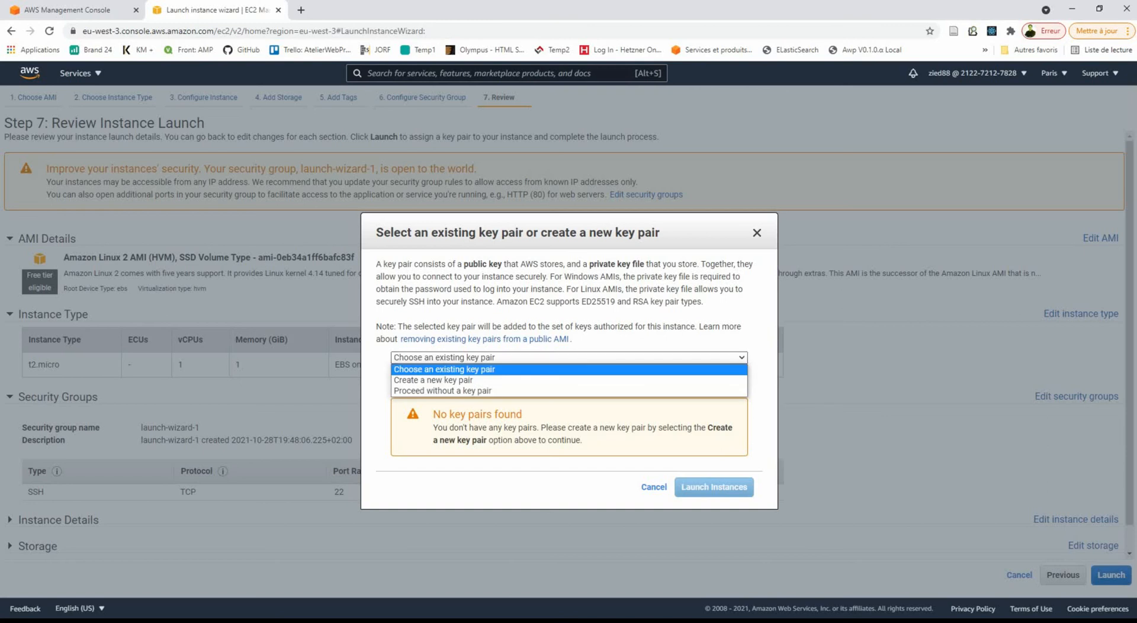
{"action": "key", "text": "Escape"}
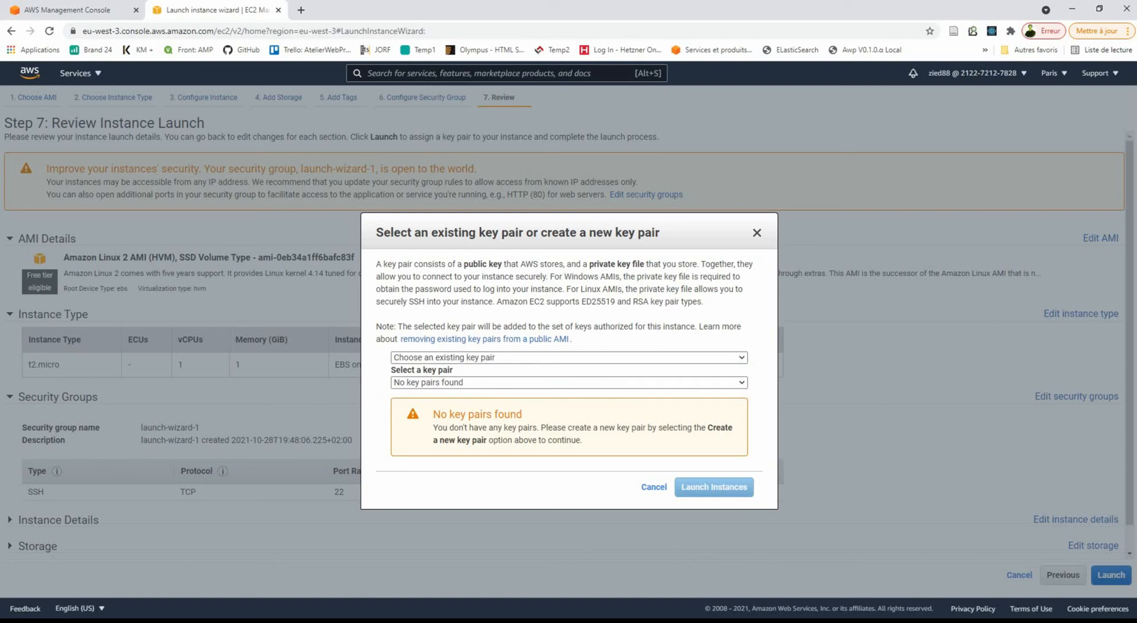
{"action": "left_click", "coordinate": [569, 357]}
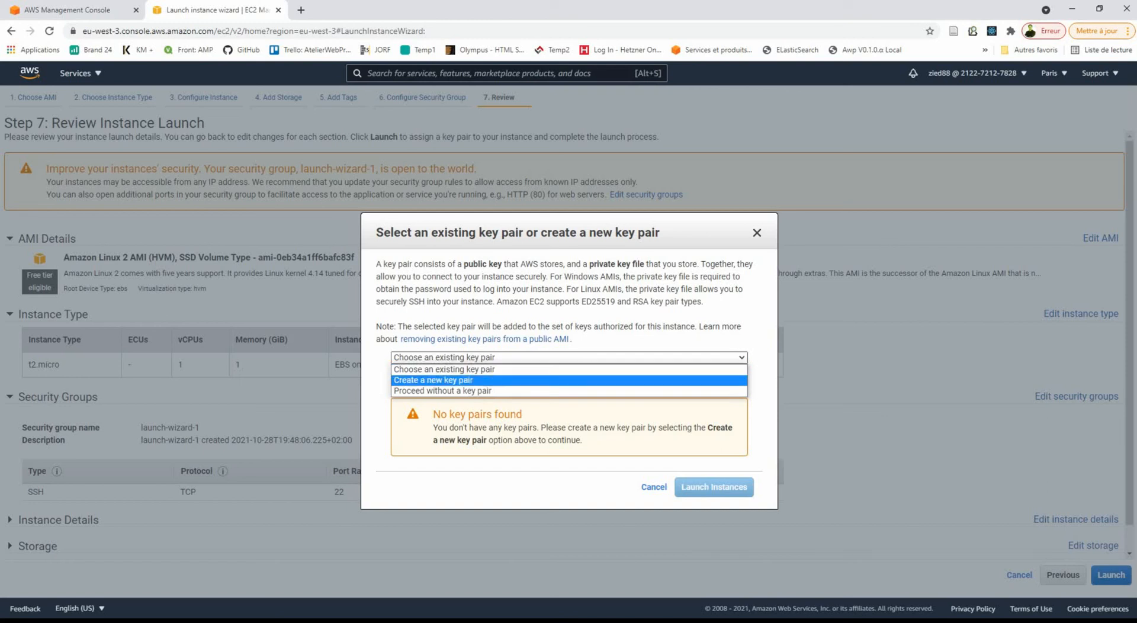
{"action": "key", "text": "Return"}
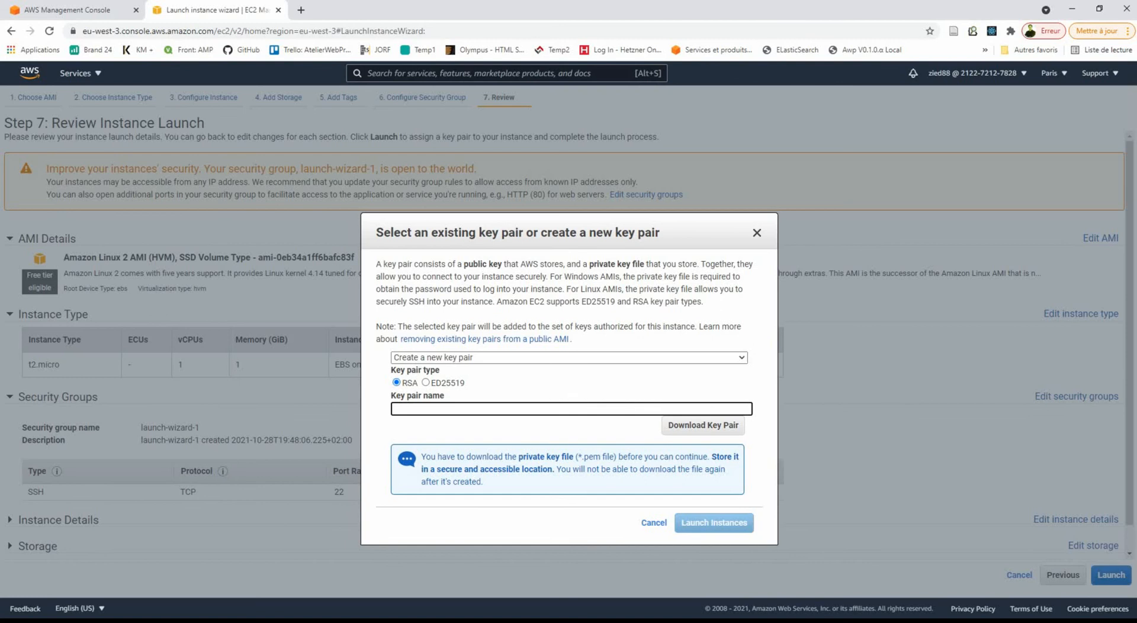
{"action": "type", "text": "demo_key"}
{"action": "left_click", "coordinate": [703, 425]}
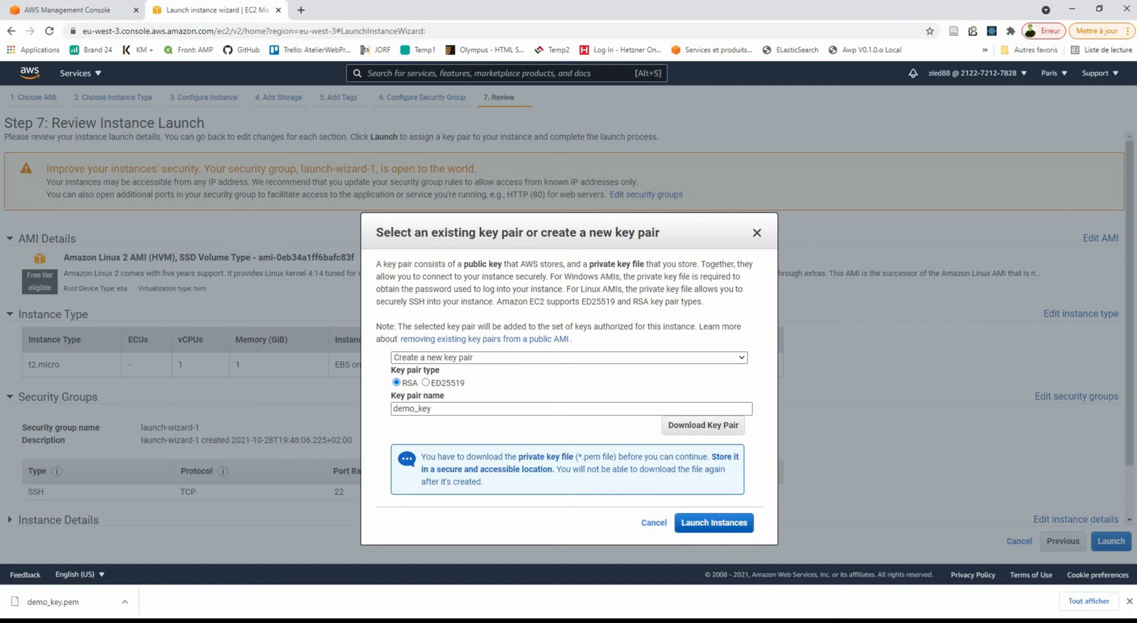
{"action": "left_click", "coordinate": [713, 522]}
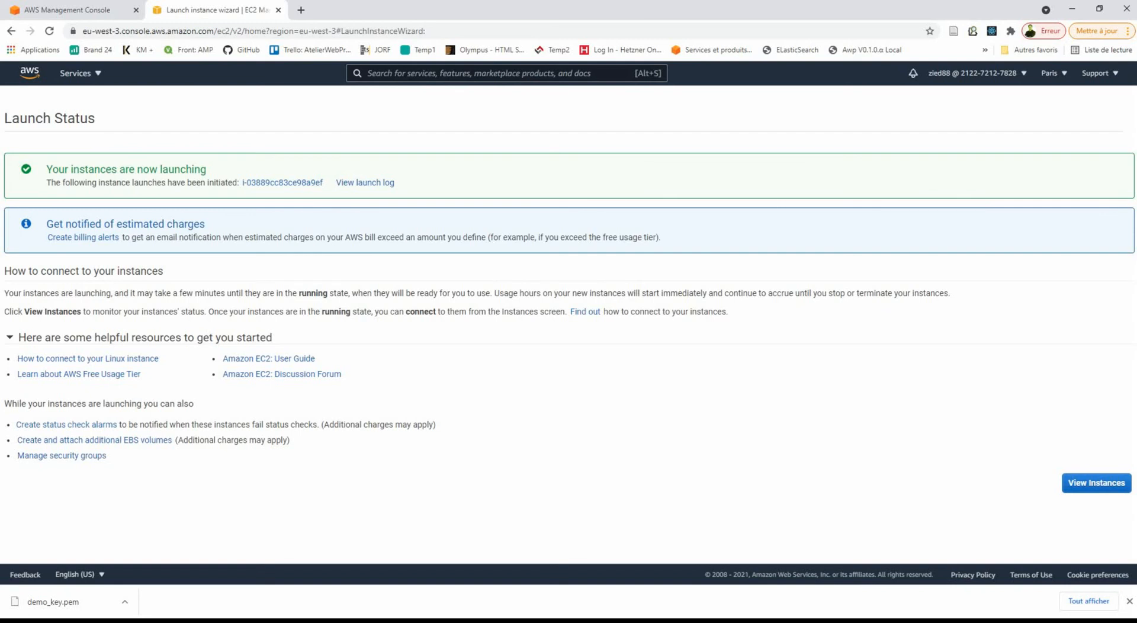
Find the EC2 service through the console search and open the list of instances
{"action": "key", "text": "alt+s"}
{"action": "type", "text": "ec2"}
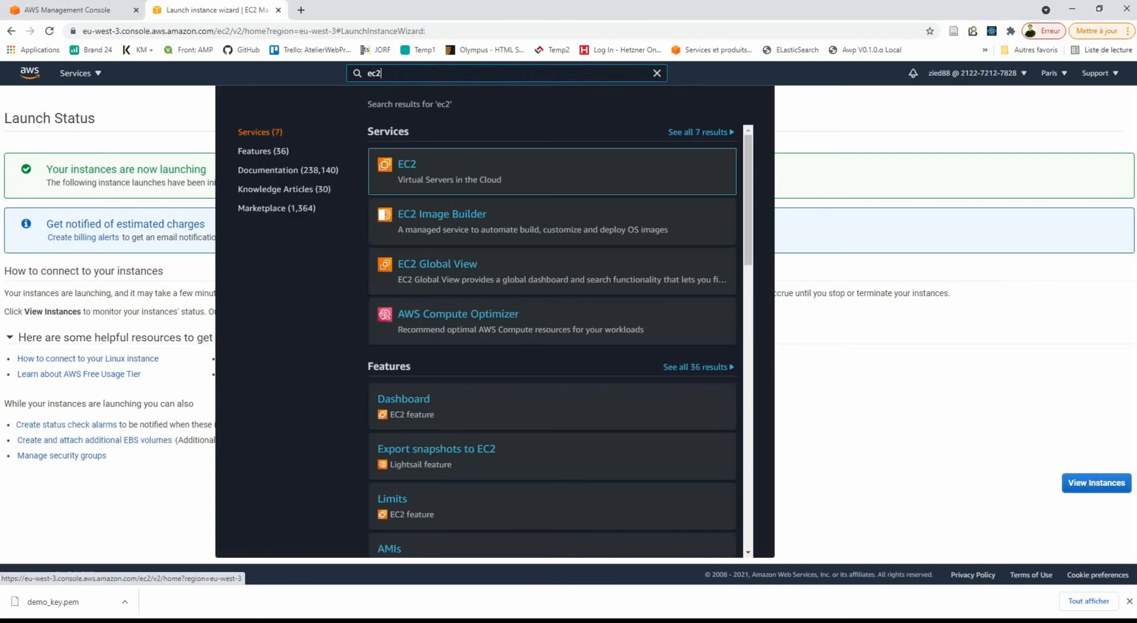
{"action": "key", "text": "Return"}
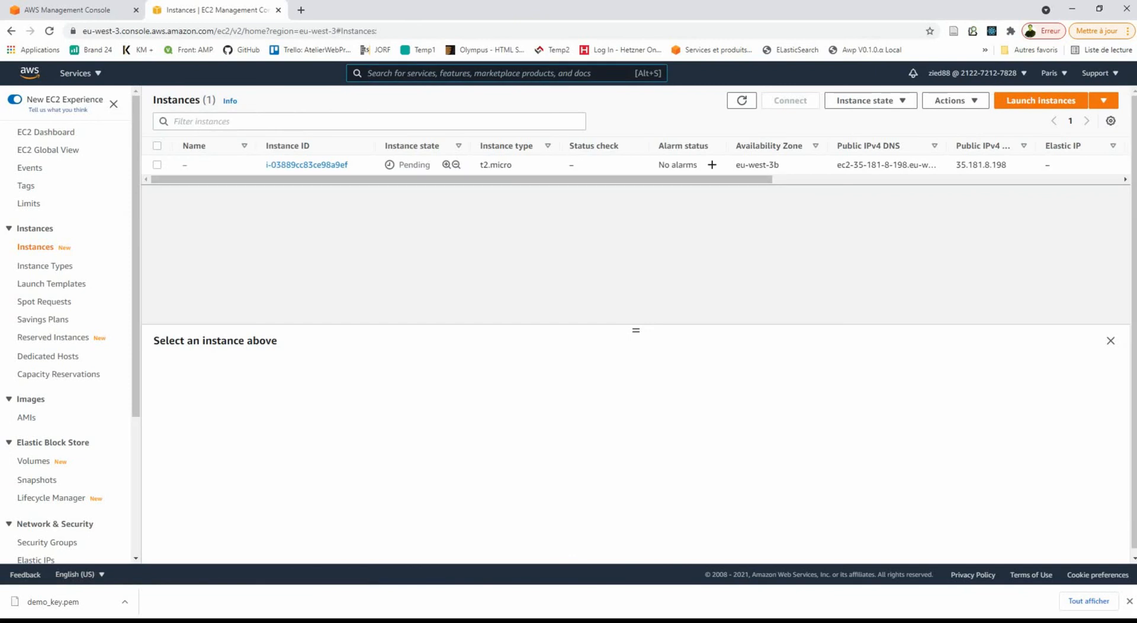
Select the newly launched instance and save its name as mo_machine
{"action": "left_click_drag", "start_coordinate": [399, 165], "coordinate": [430, 165]}
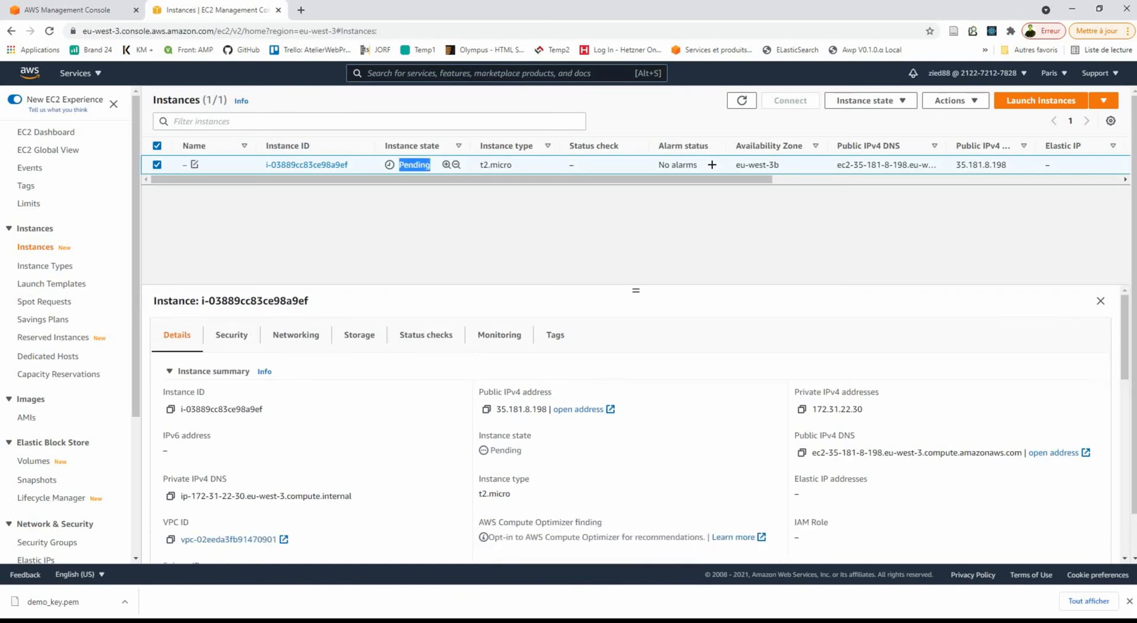
{"action": "left_click", "coordinate": [194, 164]}
{"action": "left_click", "coordinate": [288, 186]}
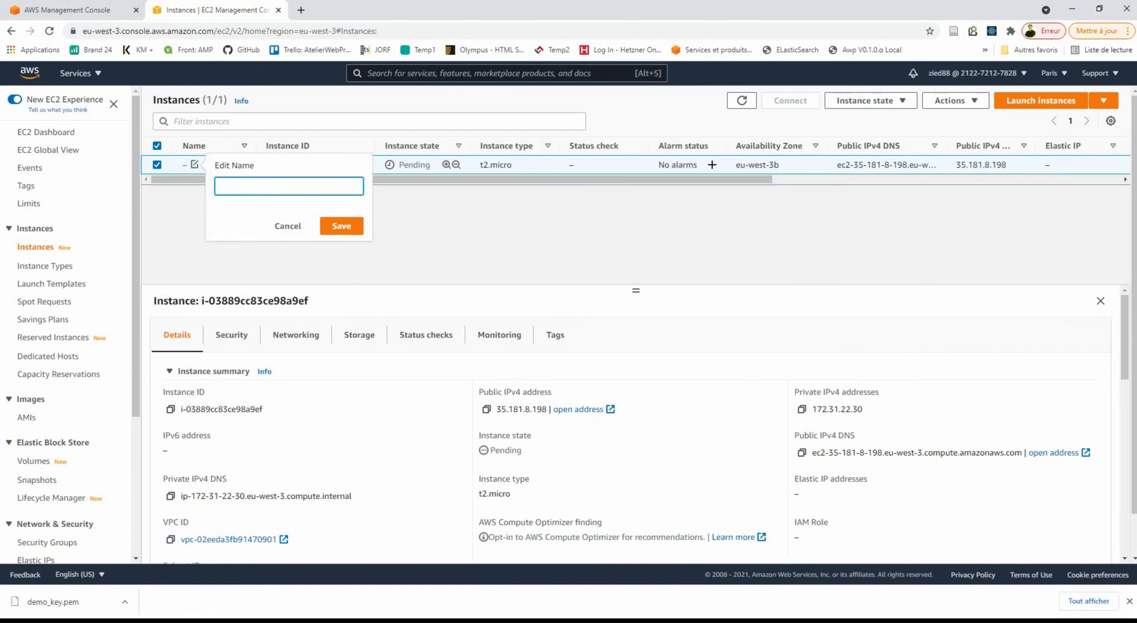
{"action": "type", "text": "mo"}
{"action": "key", "text": "ctrl+a"}
{"action": "type", "text": "demo"}
{"action": "key", "text": "ctrl+a"}
{"action": "type", "text": "mo_machine"}
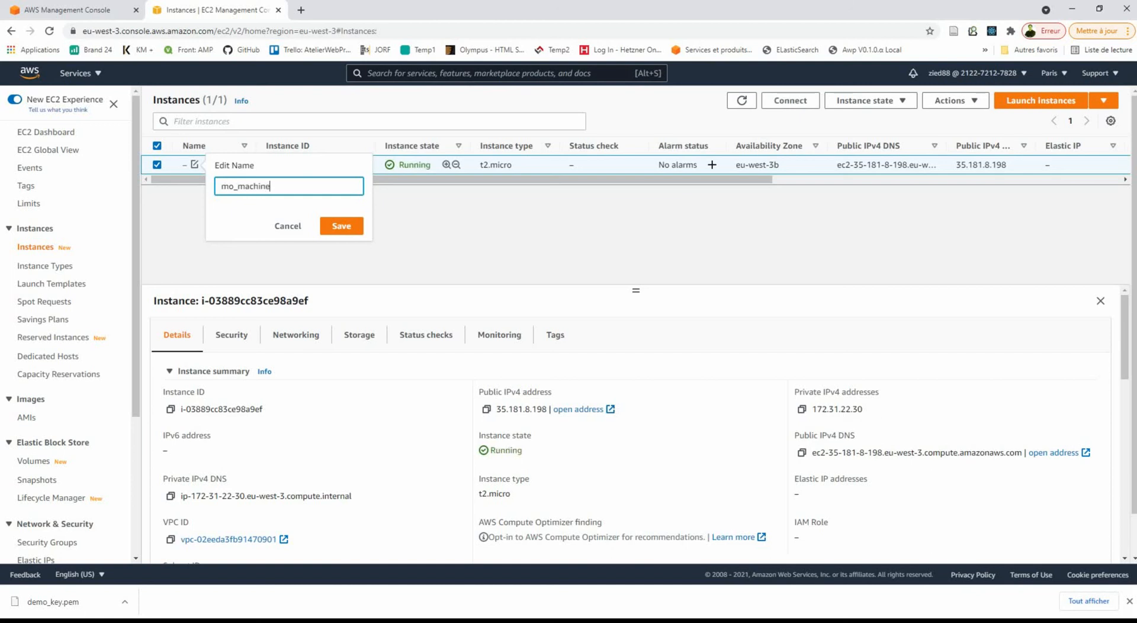
{"action": "key", "text": "Return"}
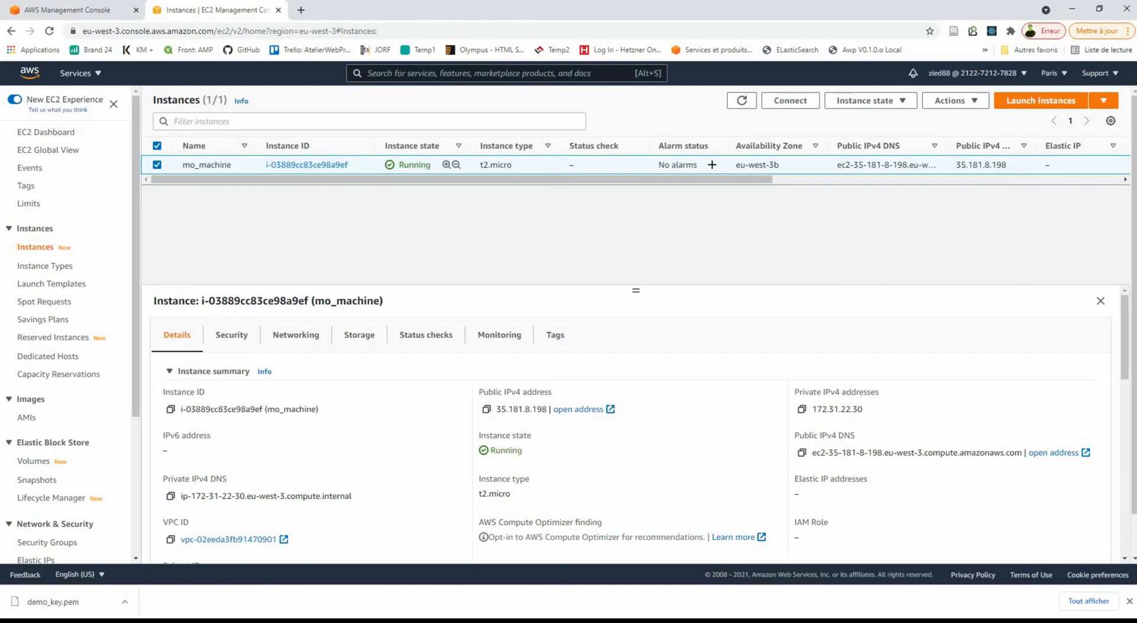
Correct the instance's name to demo_machine
{"action": "mouse_move", "coordinate": [462, 179]}
{"action": "left_mouse_down"}
{"action": "mouse_move", "coordinate": [814, 180]}
{"action": "mouse_move", "coordinate": [461, 180]}
{"action": "left_mouse_up"}
{"action": "left_click", "coordinate": [238, 164]}
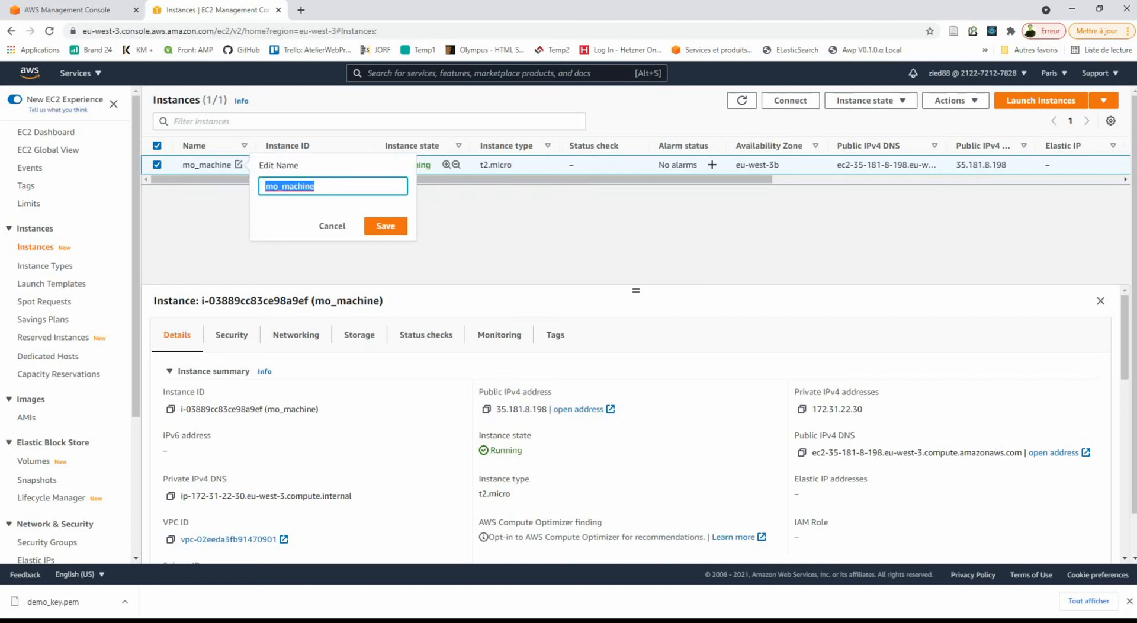
{"action": "key", "text": "Home"}
{"action": "type", "text": "de"}
{"action": "key", "text": "Return"}
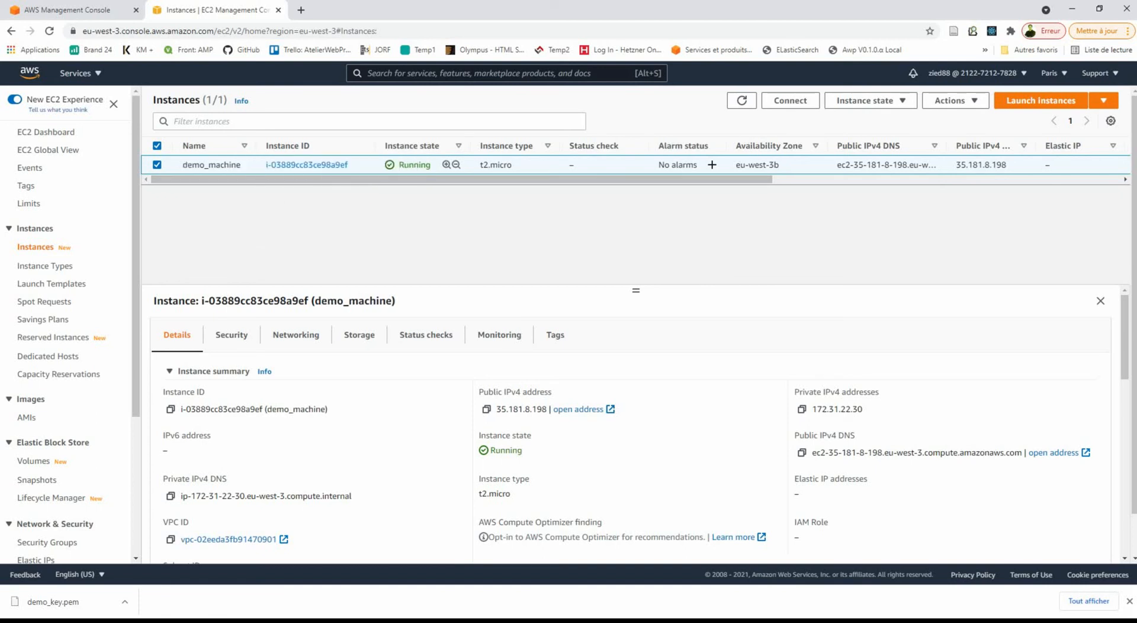
{"action": "scroll", "coordinate": [633, 160], "scroll_direction": "right", "scroll_amount": 1}
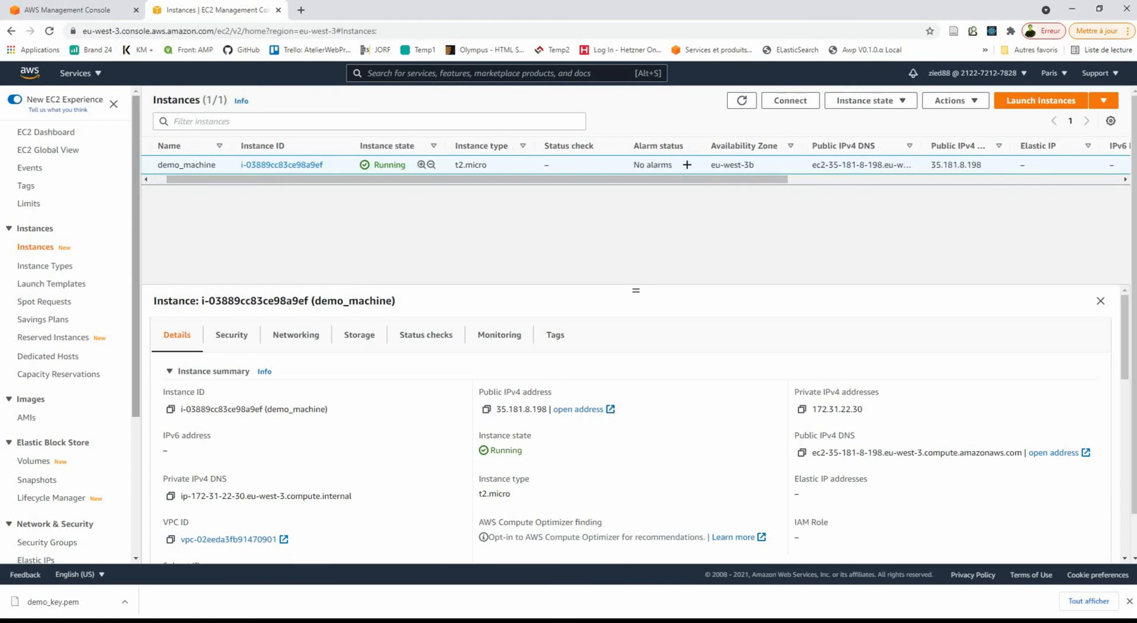
Examine demo_machine's instance ID, state, instance type, availability zone and public IPv4 address
{"action": "scroll", "coordinate": [634, 160], "scroll_direction": "left", "scroll_amount": 2}
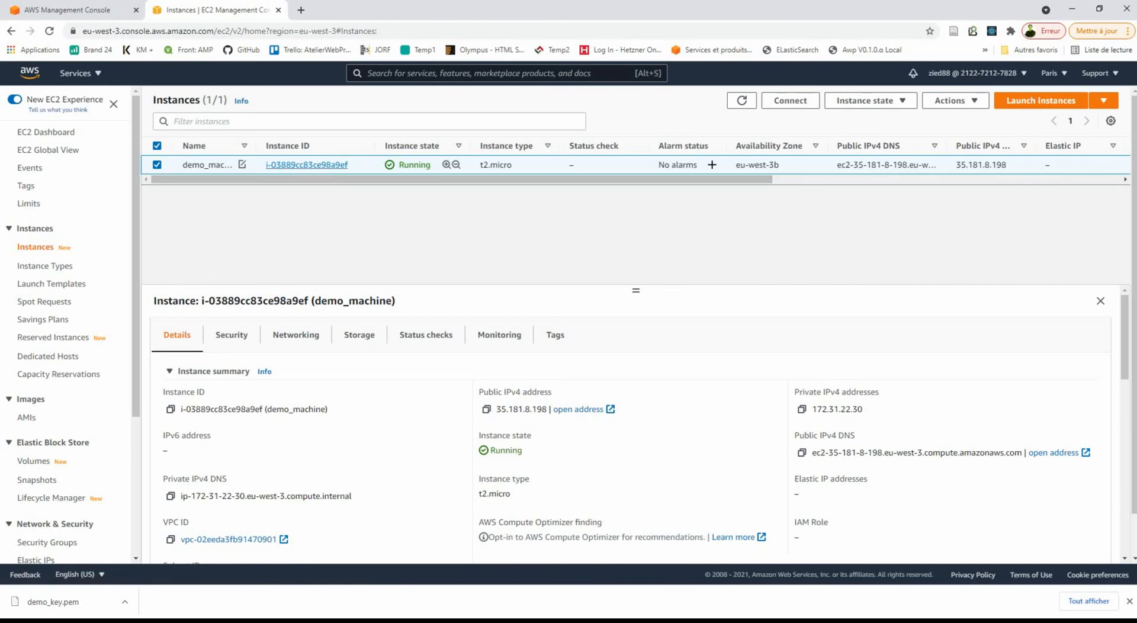
{"action": "right_click", "coordinate": [289, 166]}
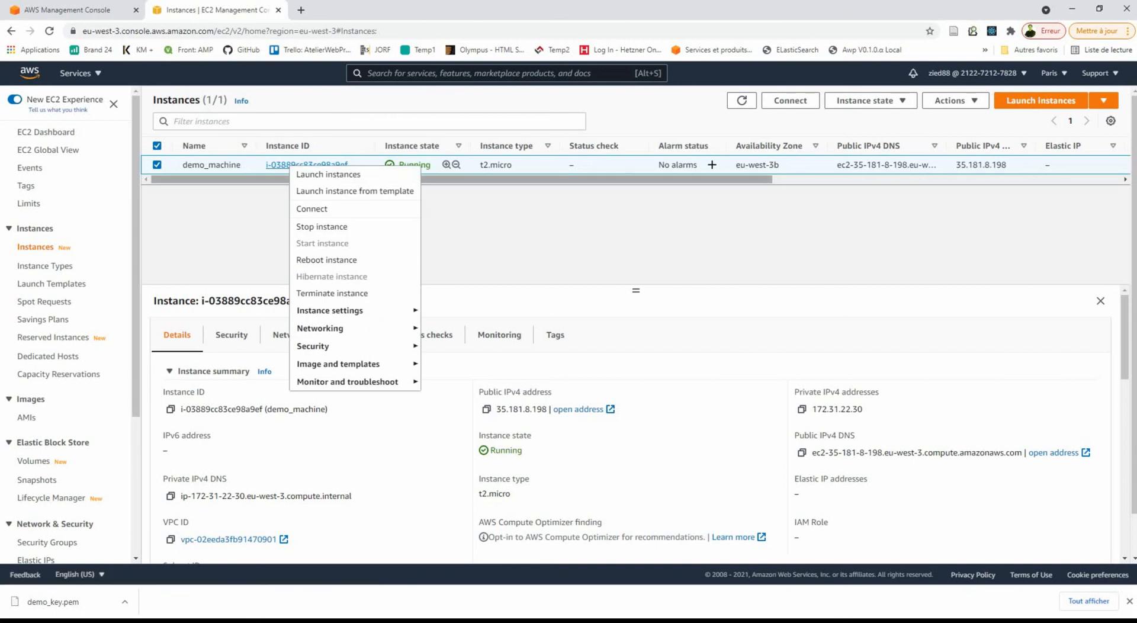
{"action": "key", "text": "Escape"}
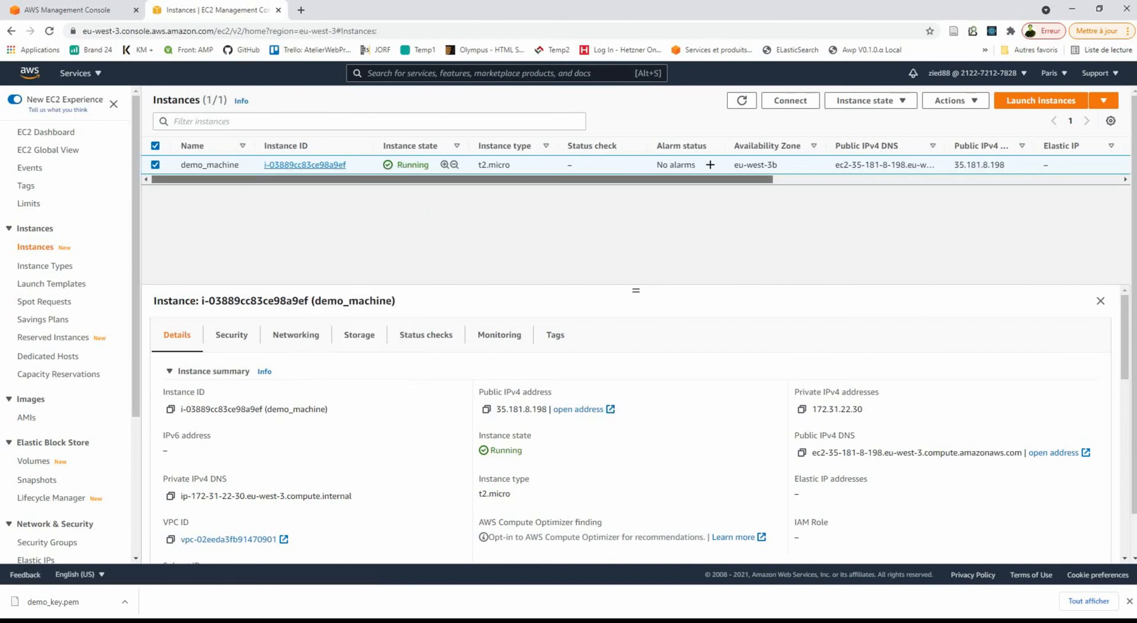
{"action": "left_click_drag", "start_coordinate": [462, 179], "coordinate": [601, 179]}
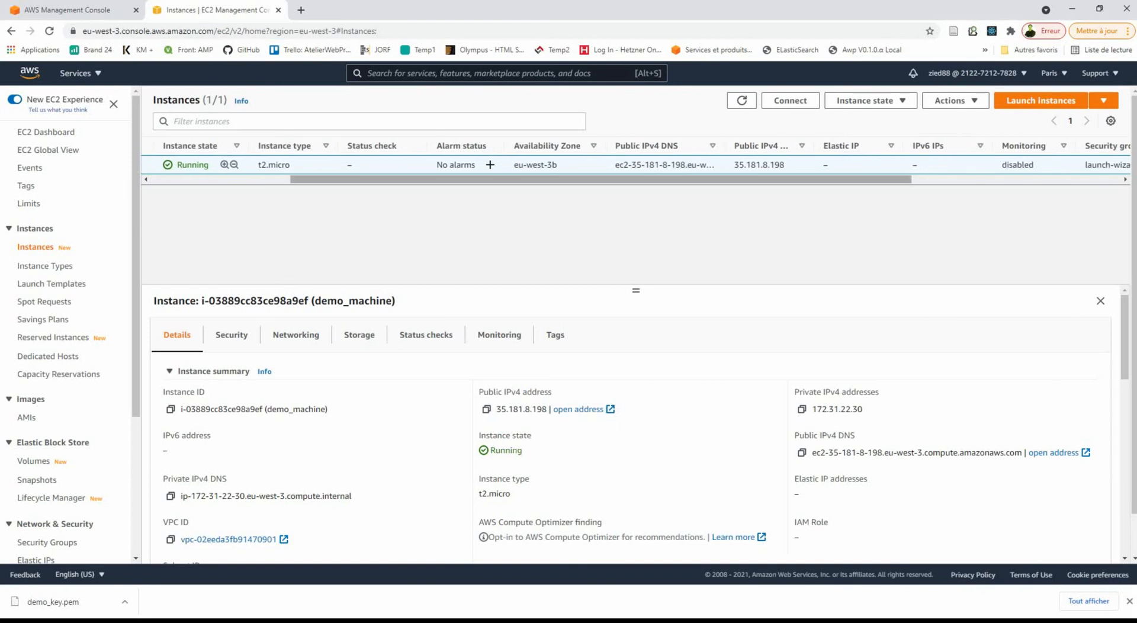
{"action": "left_click_drag", "start_coordinate": [602, 179], "coordinate": [620, 179]}
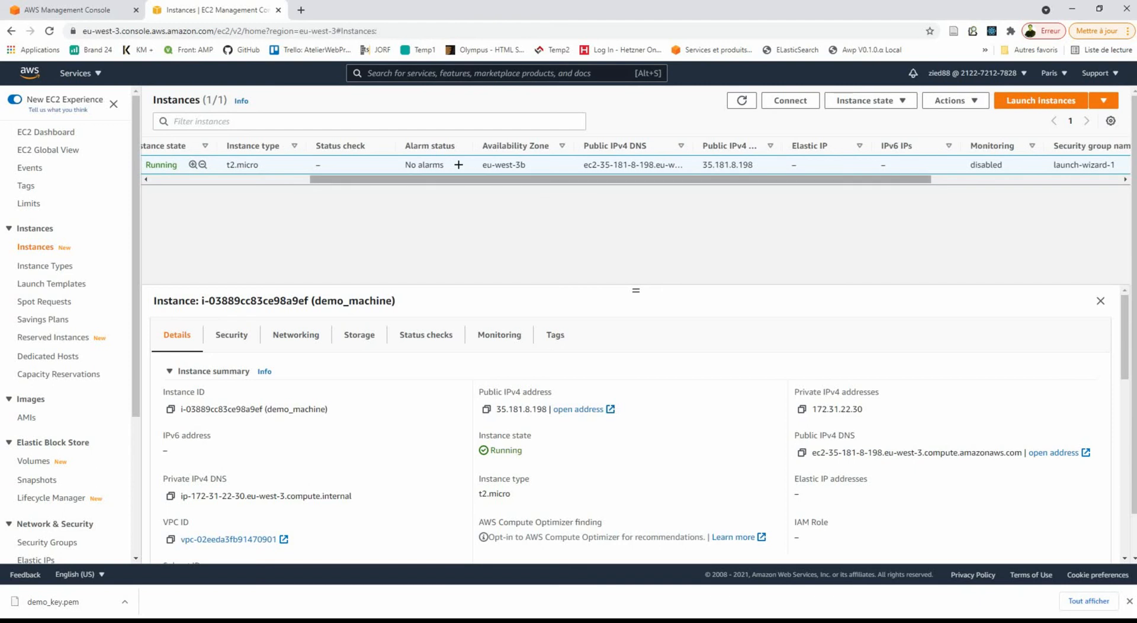
{"action": "scroll", "coordinate": [637, 164], "scroll_direction": "right", "scroll_amount": 2}
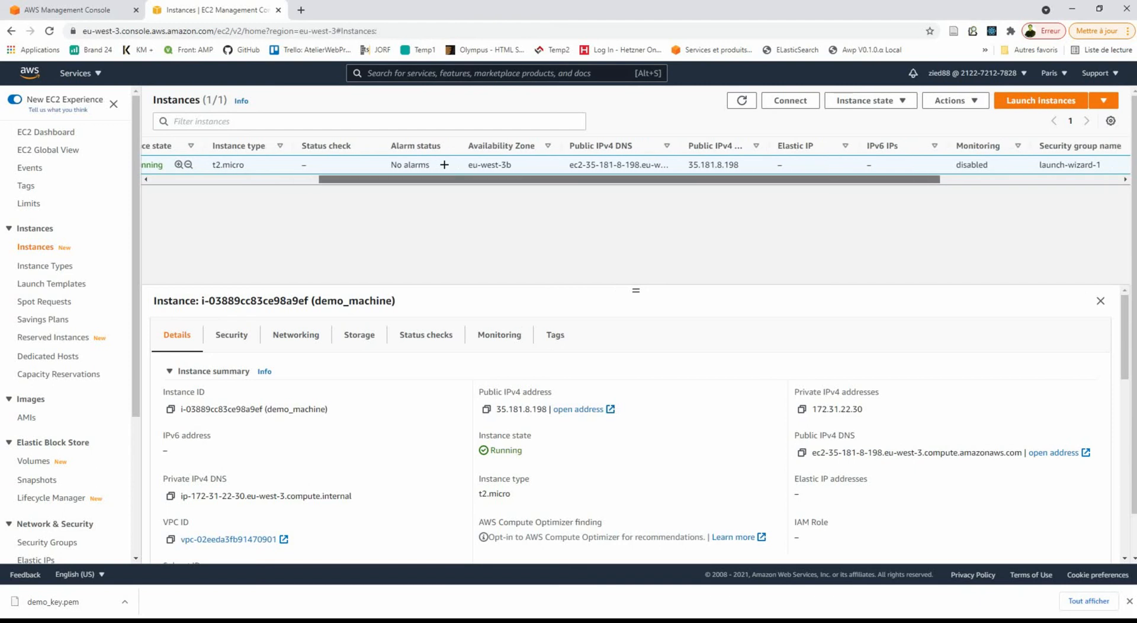
{"action": "scroll", "coordinate": [491, 165], "scroll_direction": "right", "scroll_amount": 1}
{"action": "left_click_drag", "start_coordinate": [491, 165], "coordinate": [502, 165]}
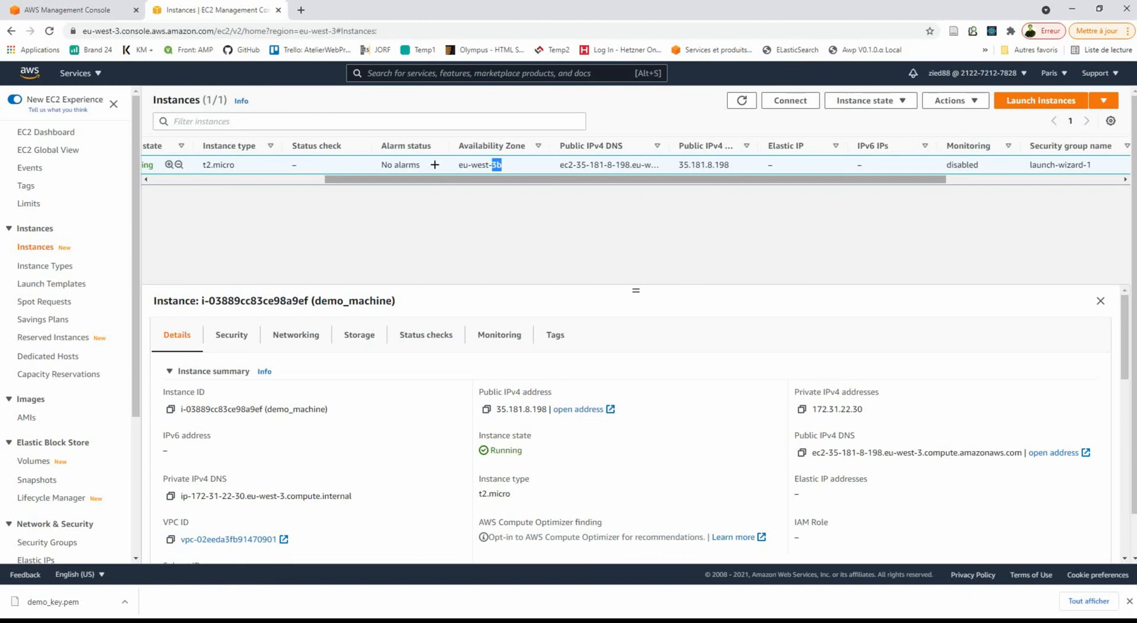
{"action": "left_click", "coordinate": [505, 215]}
{"action": "left_click_drag", "start_coordinate": [635, 179], "coordinate": [675, 179]}
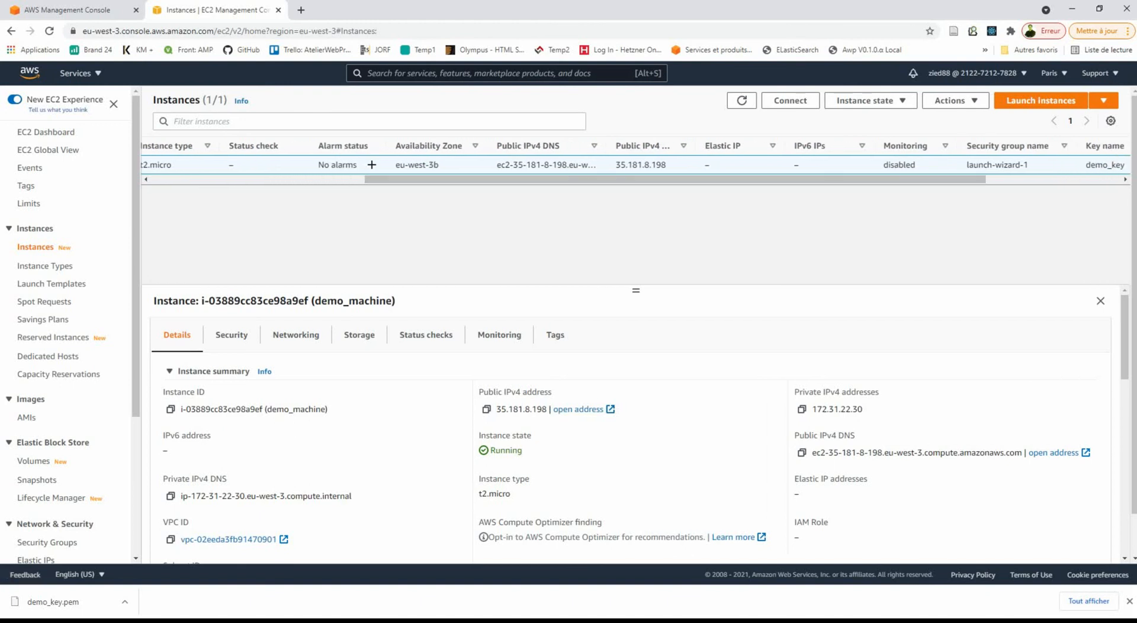
{"action": "left_click_drag", "start_coordinate": [496, 409], "coordinate": [547, 410]}
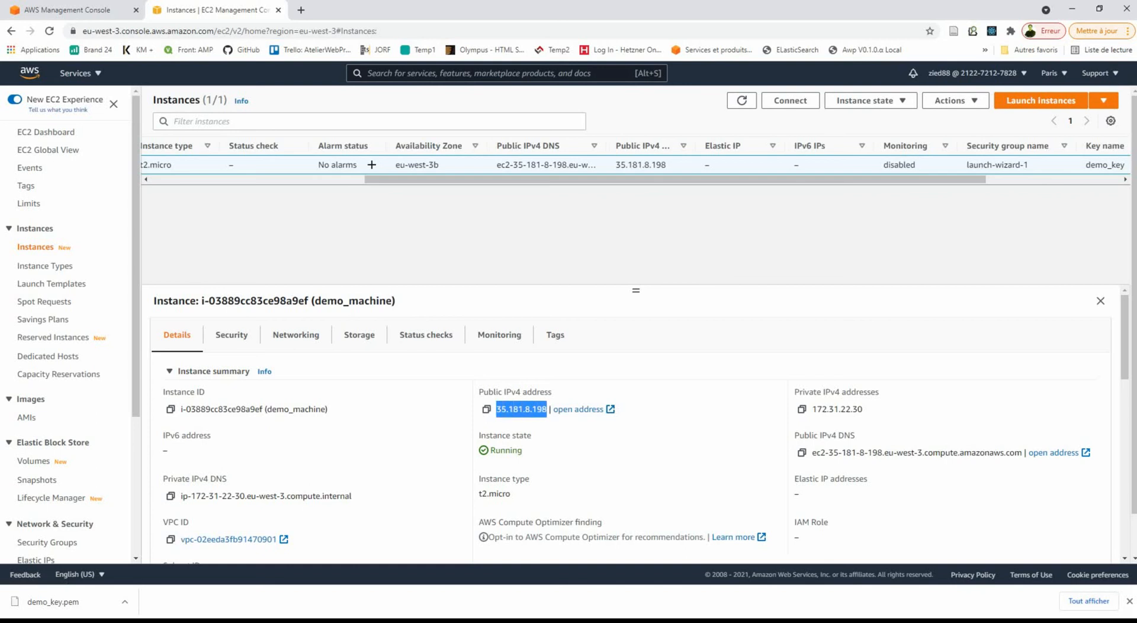
Review the instance's monitoring setting, security group name, key name and launch time in the instances list
{"action": "left_click_drag", "start_coordinate": [676, 180], "coordinate": [736, 179]}
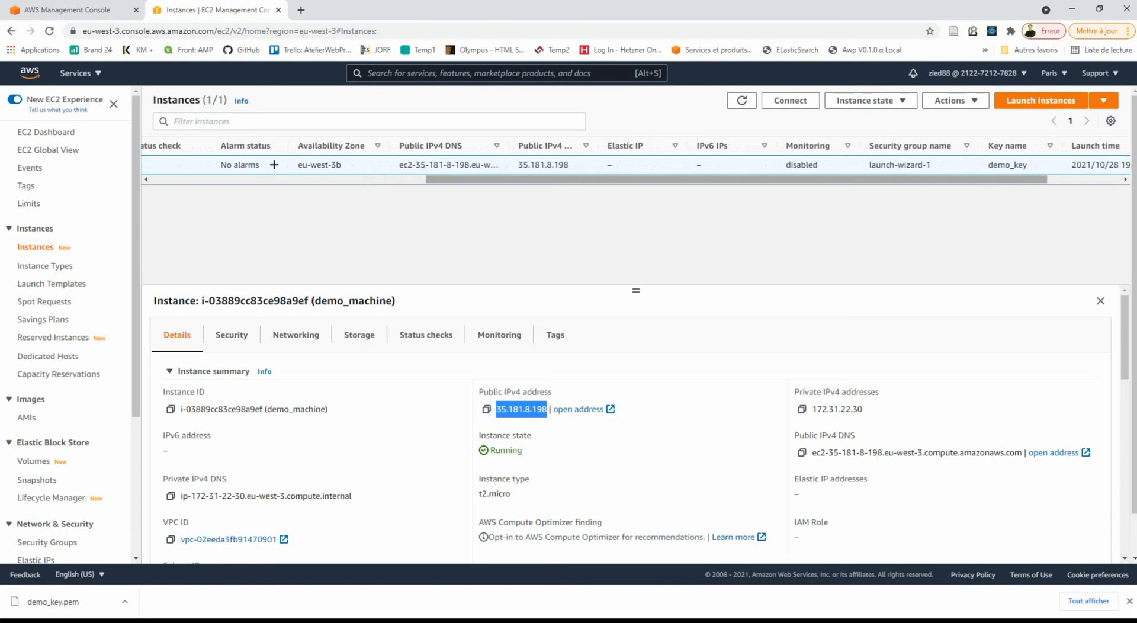
{"action": "left_click_drag", "start_coordinate": [736, 180], "coordinate": [763, 179]}
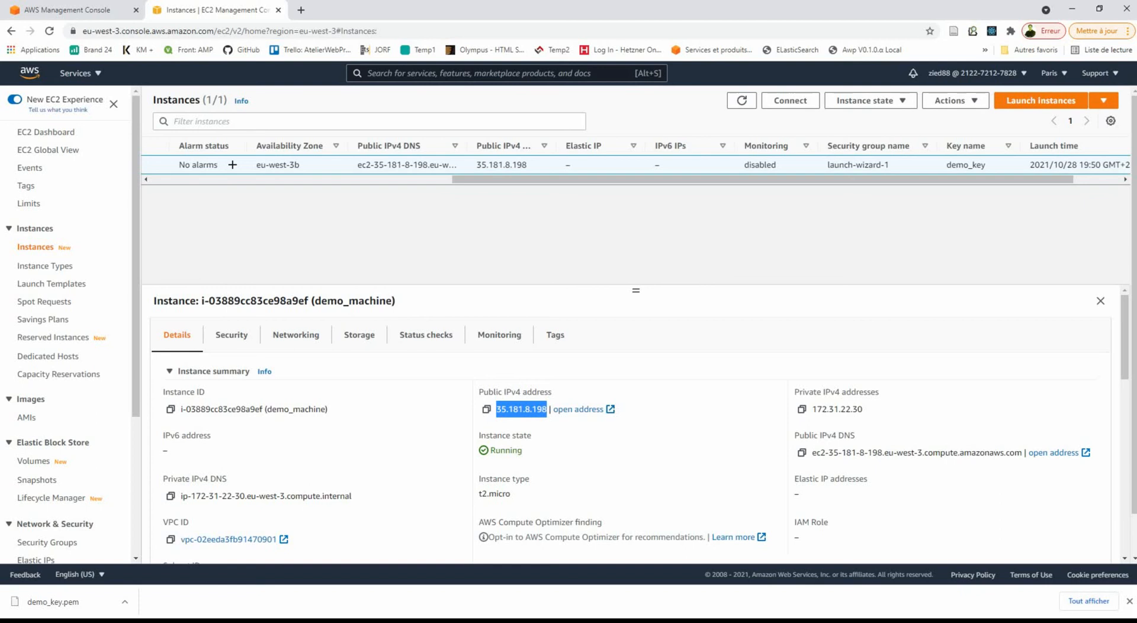
{"action": "left_click_drag", "start_coordinate": [762, 179], "coordinate": [811, 179]}
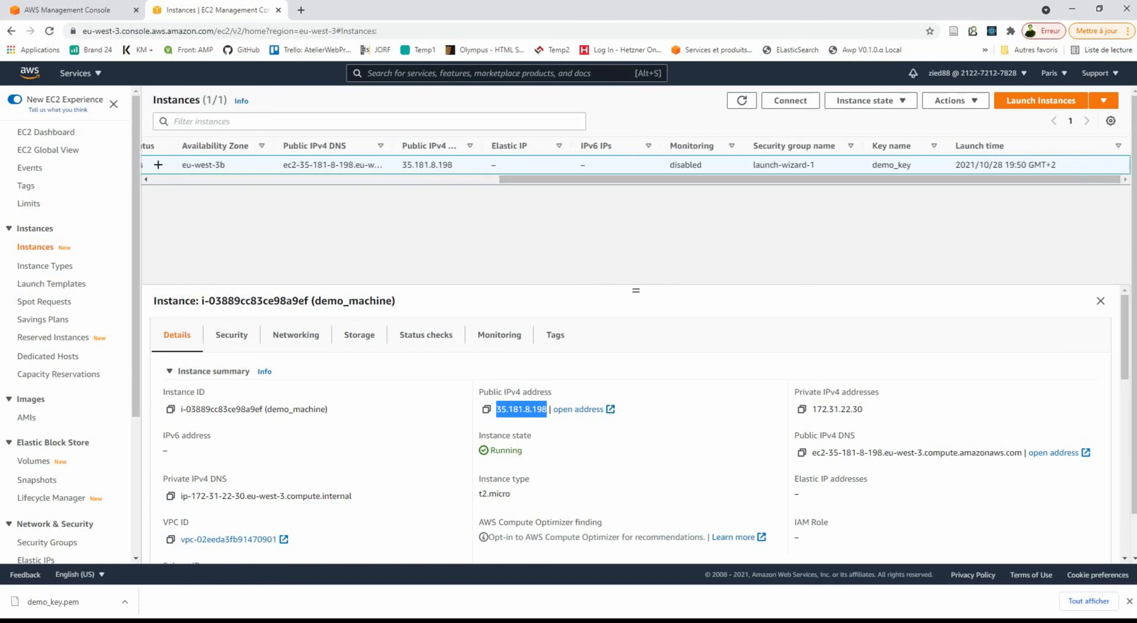
{"action": "double_click", "coordinate": [685, 165]}
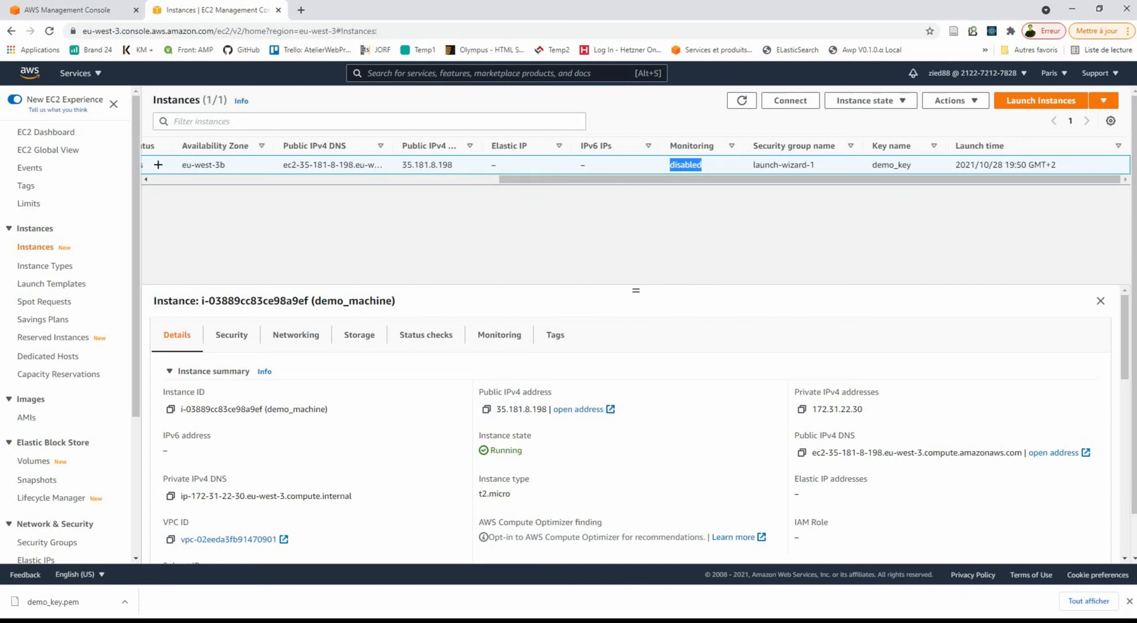
{"action": "left_click_drag", "start_coordinate": [753, 165], "coordinate": [815, 165]}
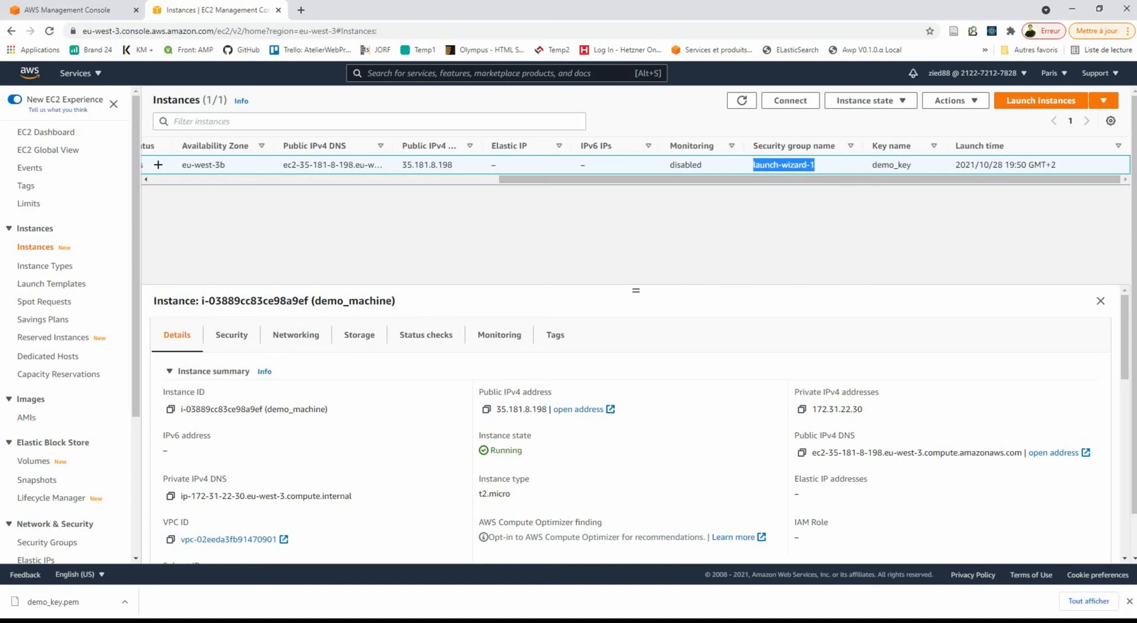
{"action": "double_click", "coordinate": [892, 165]}
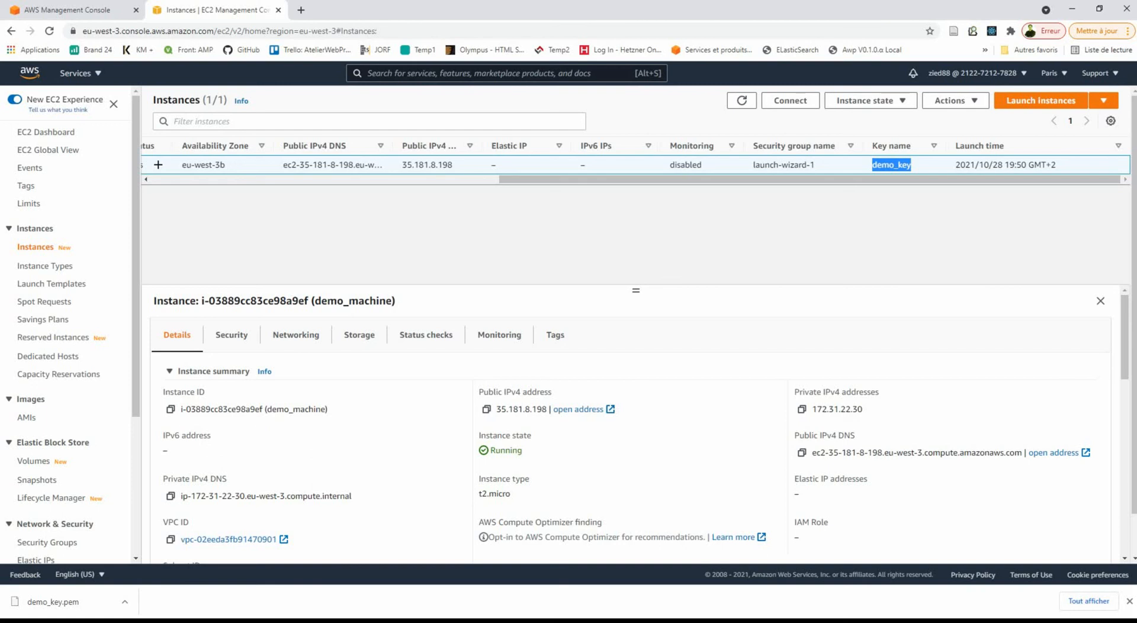
{"action": "left_click_drag", "start_coordinate": [955, 164], "coordinate": [1056, 165]}
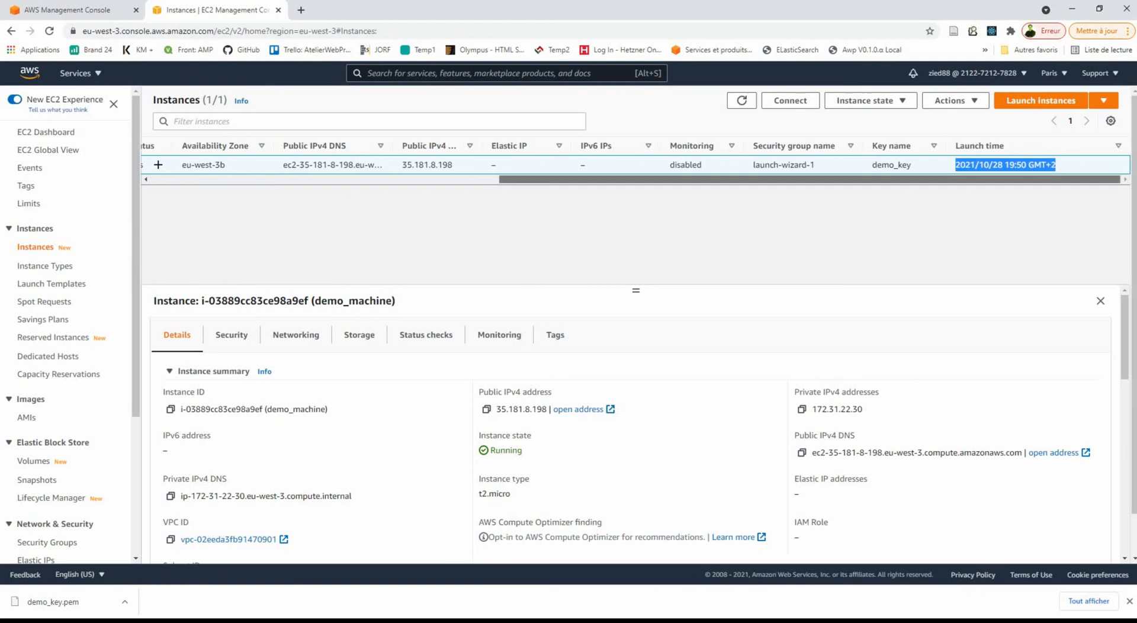
{"action": "scroll", "coordinate": [634, 164], "scroll_direction": "left", "scroll_amount": 3}
{"action": "scroll", "coordinate": [633, 164], "scroll_direction": "left", "scroll_amount": 5}
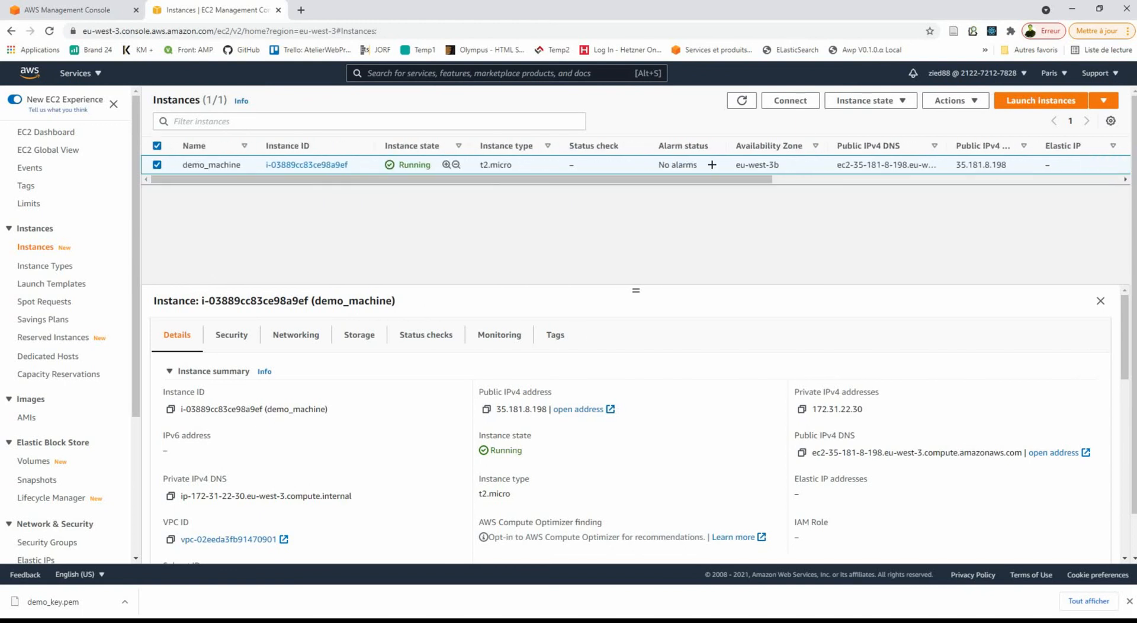
Open demo_machine's public IPv4 address in a separate browser tab, and open its launch-wizard-1 security group to check the inbound rules
{"action": "left_click", "coordinate": [578, 409]}
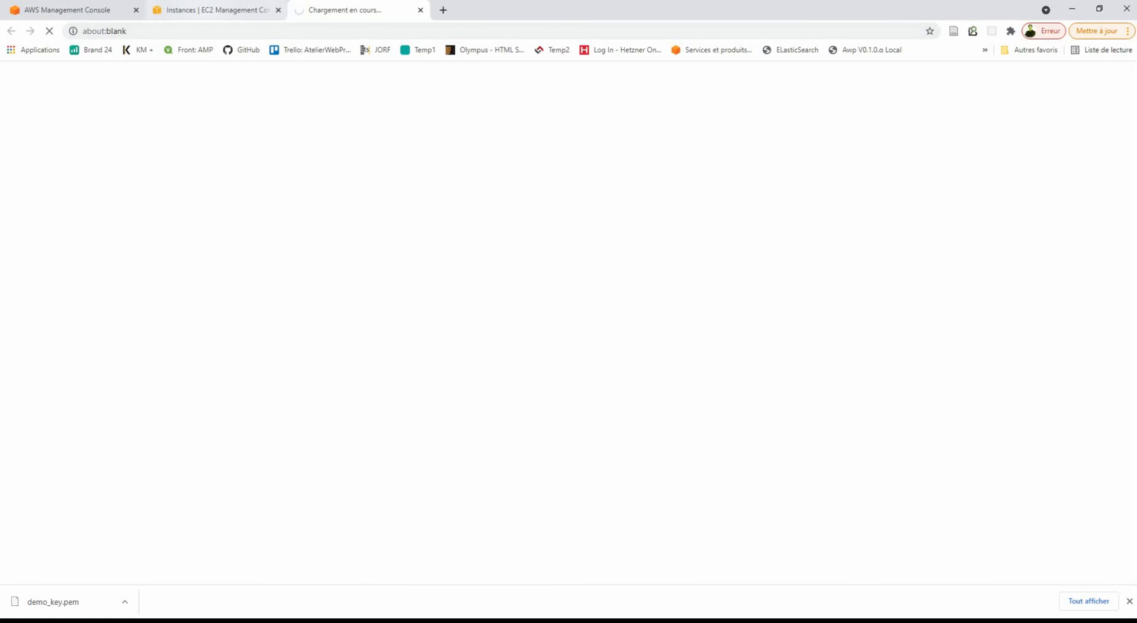
{"action": "left_click", "coordinate": [213, 10]}
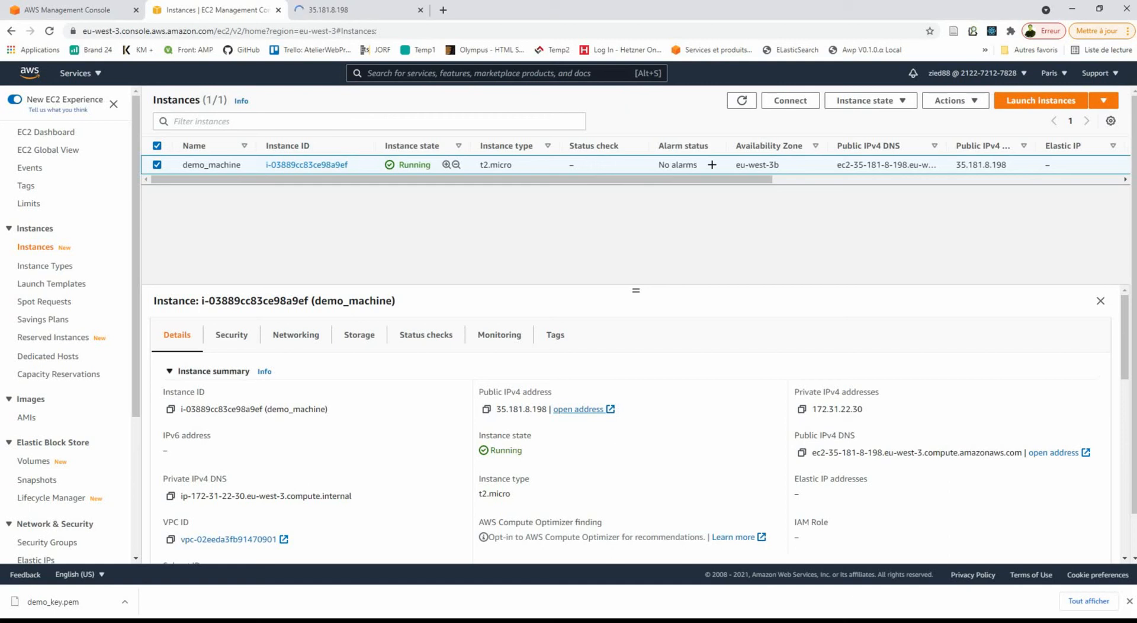
{"action": "left_click", "coordinate": [231, 334]}
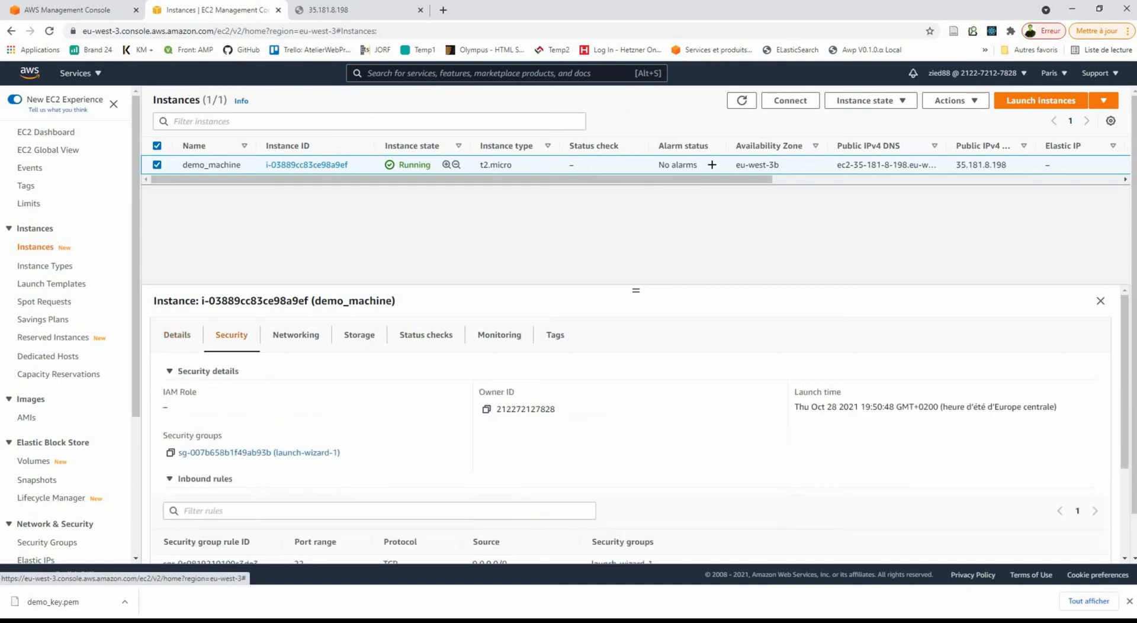
{"action": "left_click", "coordinate": [258, 452]}
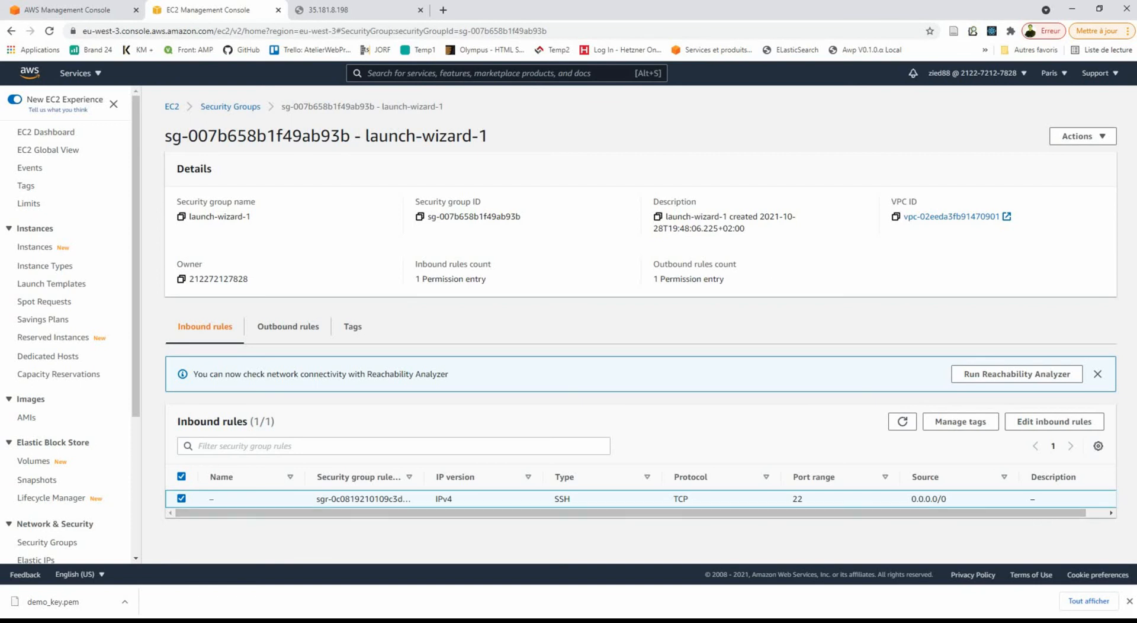
{"action": "double_click", "coordinate": [562, 498]}
{"action": "left_click", "coordinate": [562, 499]}
Check whether the web page at the instance's public IPv4 address loads, and return to the security group
{"action": "left_click", "coordinate": [343, 9]}
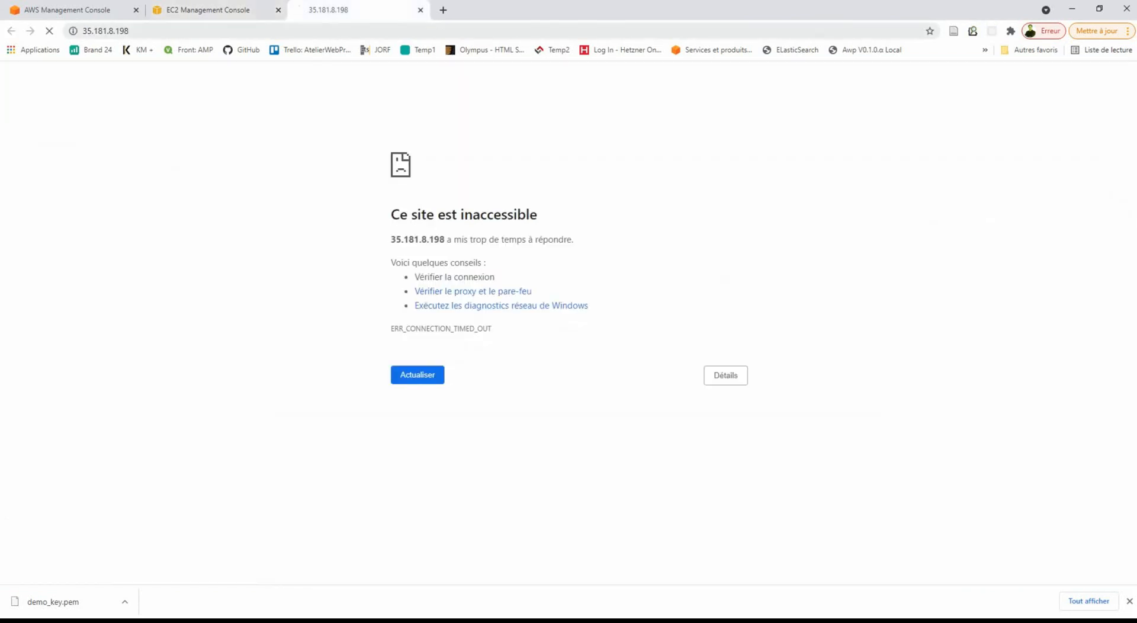
{"action": "left_click", "coordinate": [106, 30]}
{"action": "key", "text": "ctrl+shift+Tab"}
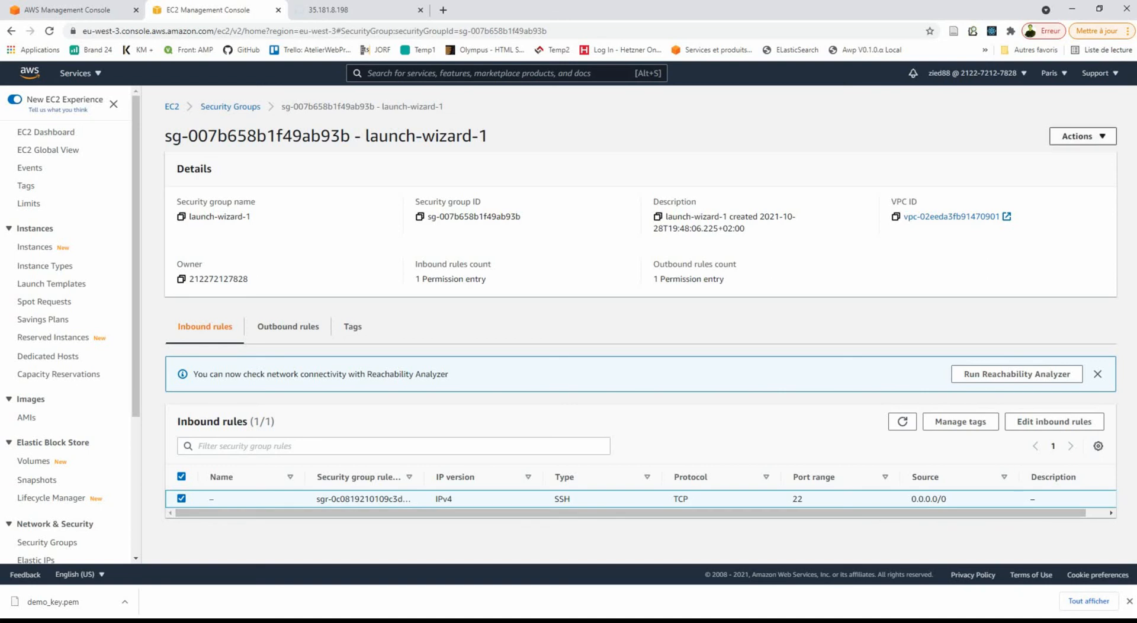
Add a new inbound rule of type HTTP to the launch-wizard-1 security group
{"action": "left_click", "coordinate": [1082, 136]}
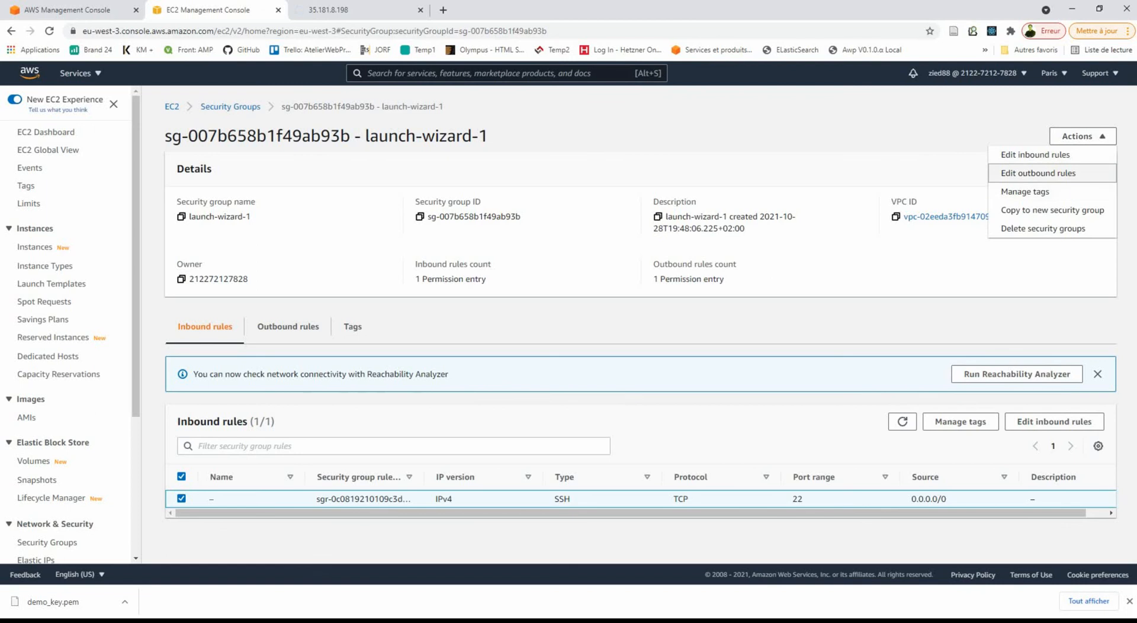
{"action": "left_click", "coordinate": [1035, 154]}
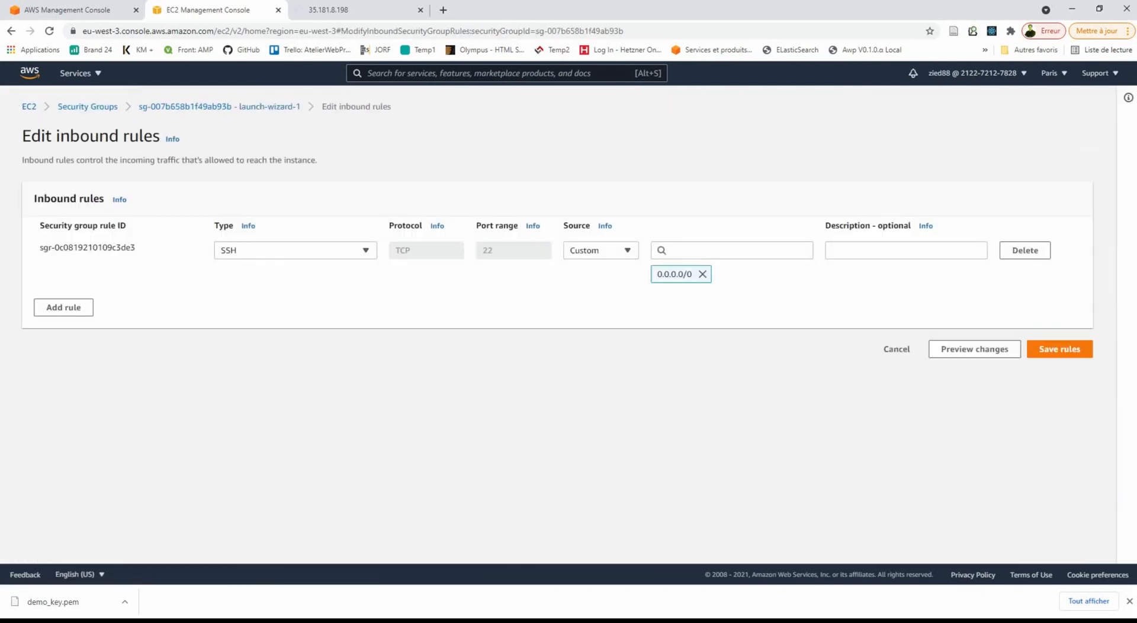
{"action": "left_click", "coordinate": [63, 307]}
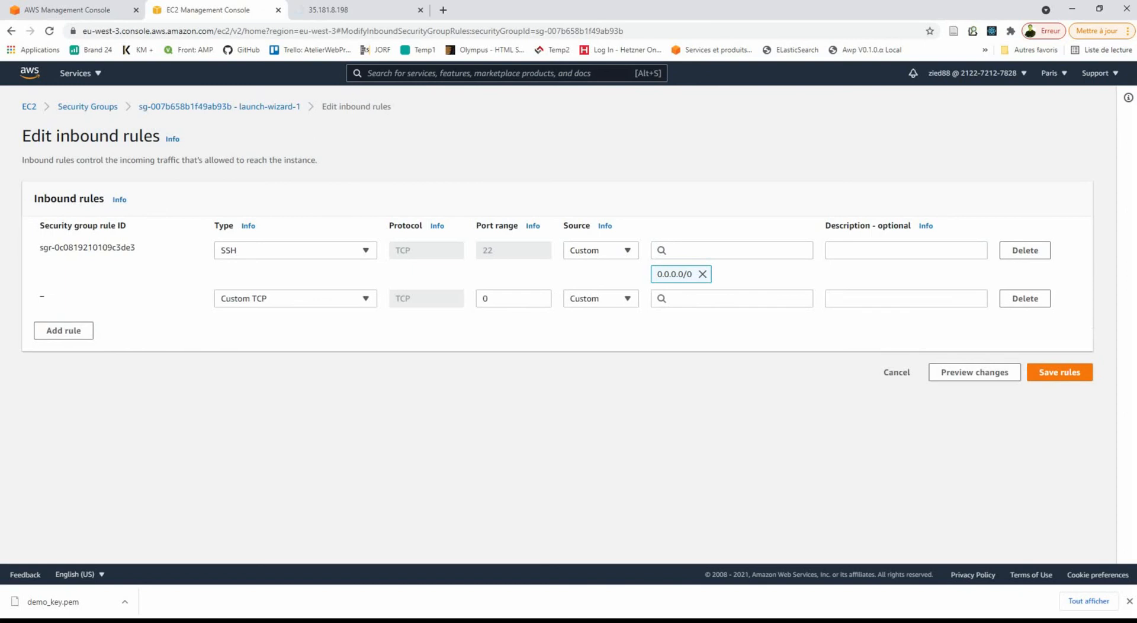
{"action": "left_click", "coordinate": [295, 299]}
{"action": "left_click", "coordinate": [294, 298]}
{"action": "left_click", "coordinate": [294, 298]}
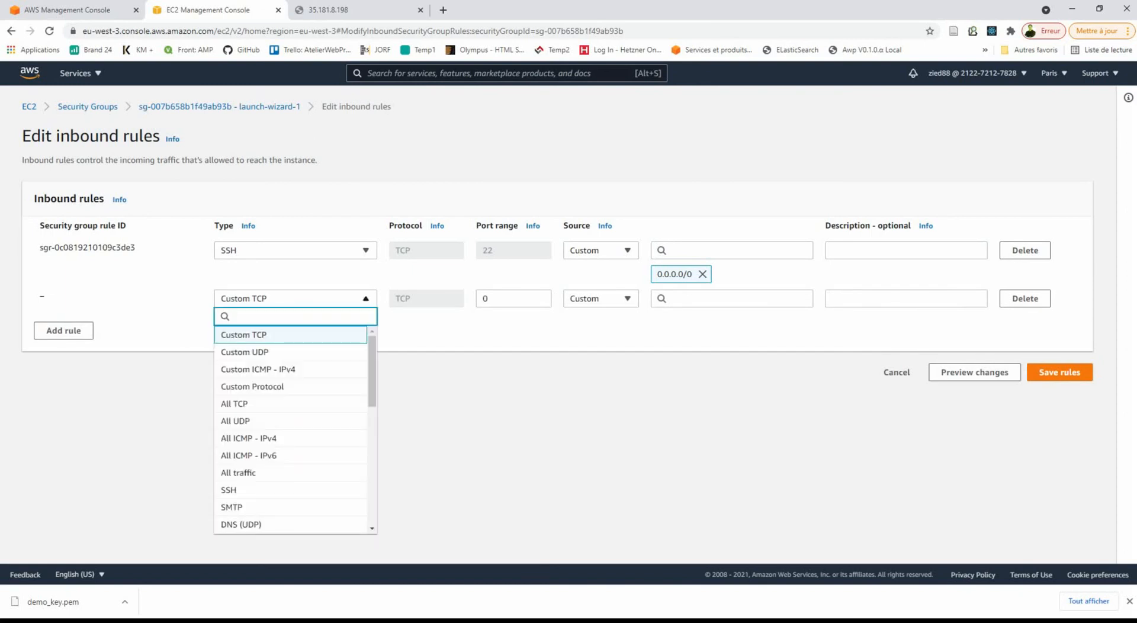
{"action": "type", "text": "htt"}
{"action": "key", "text": "Down"}
{"action": "key", "text": "Return"}
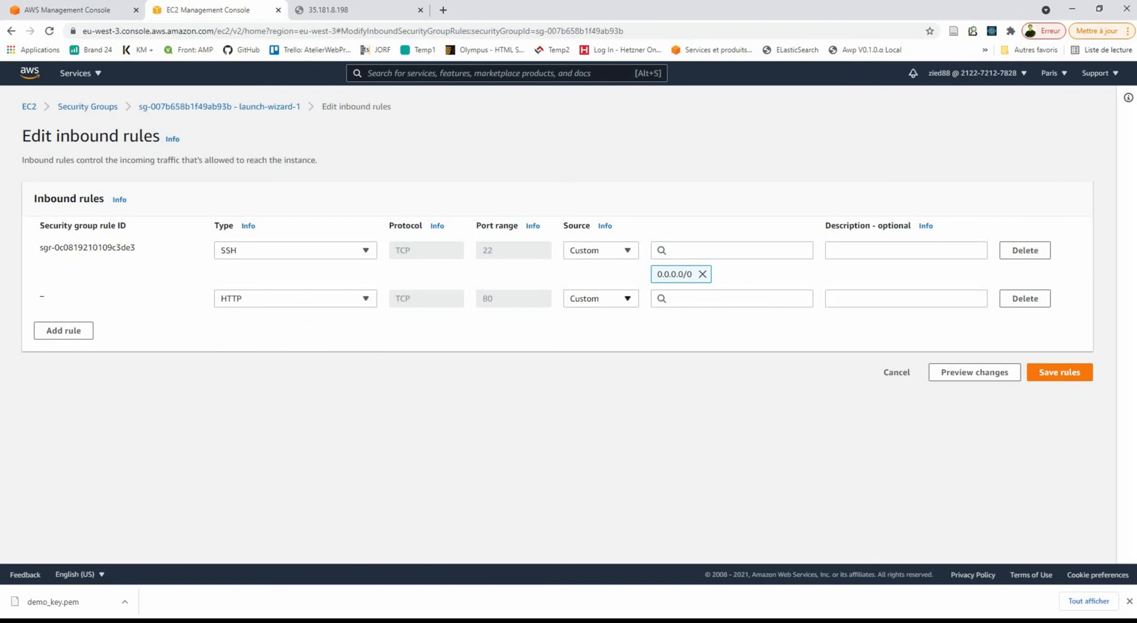
Set the HTTP rule's source to Anywhere-IPv4 and save the inbound rules
{"action": "left_click", "coordinate": [601, 299]}
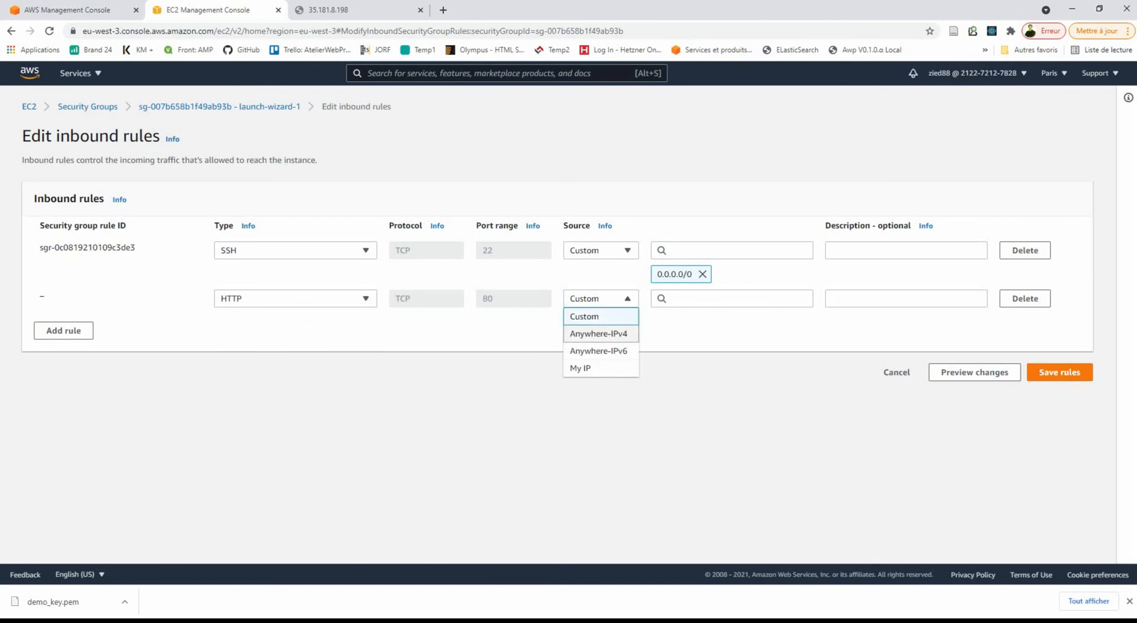
{"action": "left_click", "coordinate": [598, 333]}
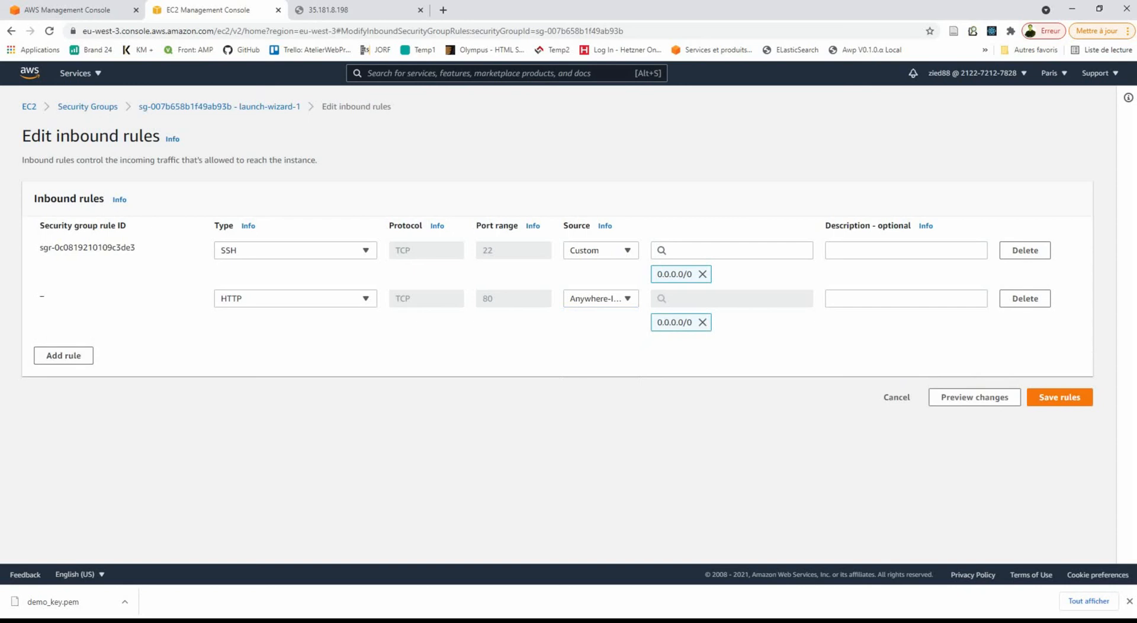
{"action": "left_click", "coordinate": [1060, 397]}
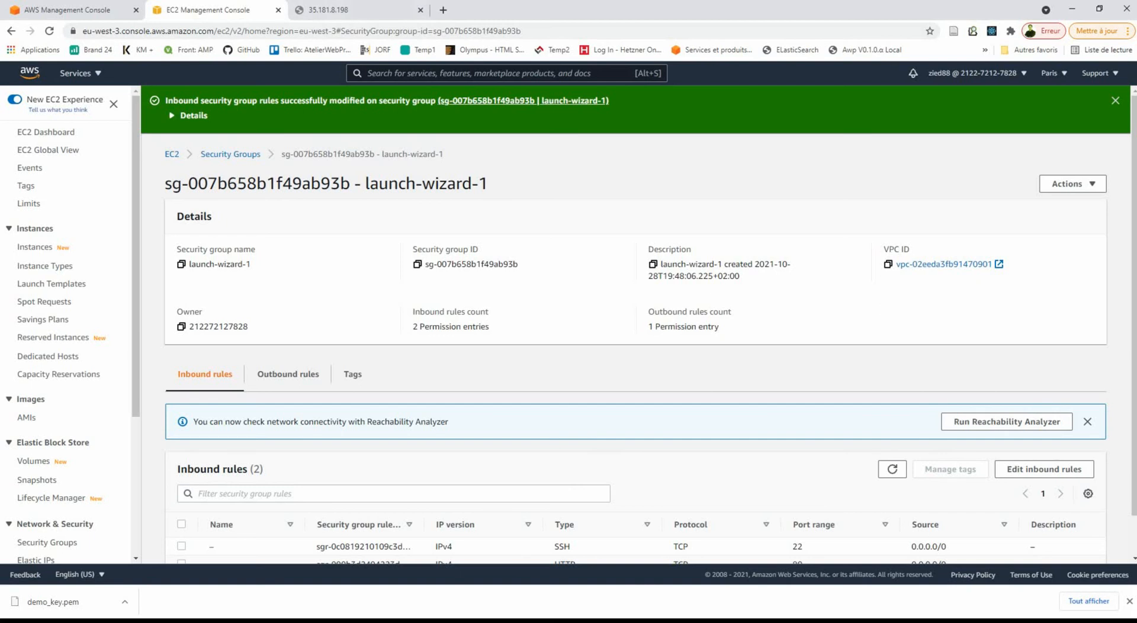
Reload the web page at the instance's public IPv4 address and review the security group's inbound rules
{"action": "left_click", "coordinate": [355, 10]}
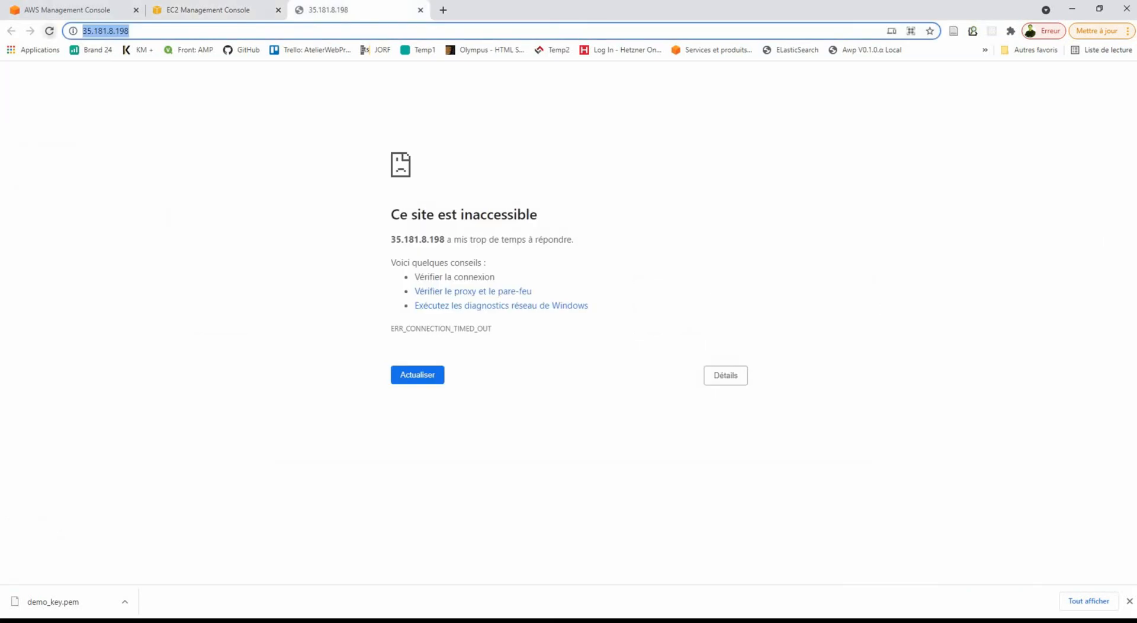
{"action": "key", "text": "Return"}
{"action": "left_click", "coordinate": [49, 30]}
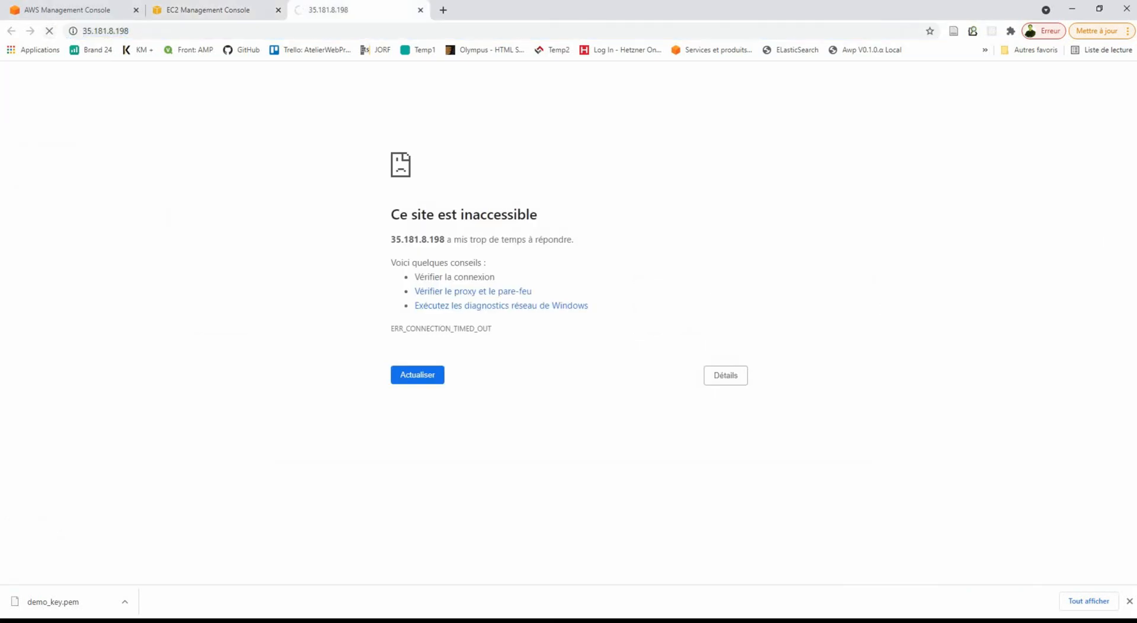
{"action": "key", "text": "ctrl+shift+Tab"}
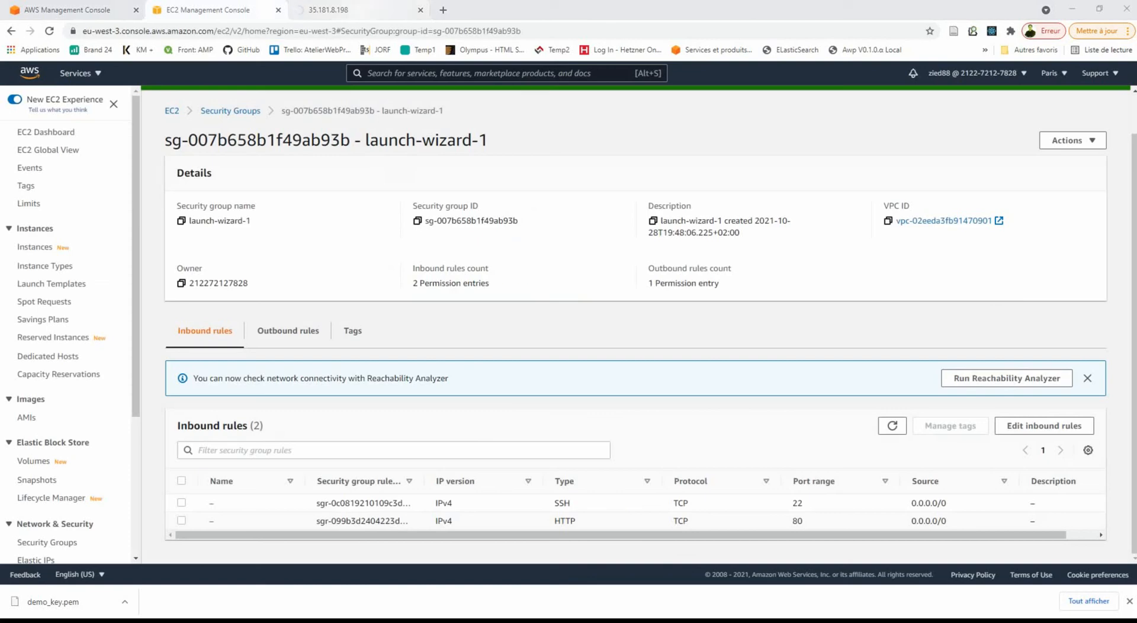
{"action": "key", "text": "ctrl+Tab"}
{"action": "key", "text": "ctrl+shift+Tab"}
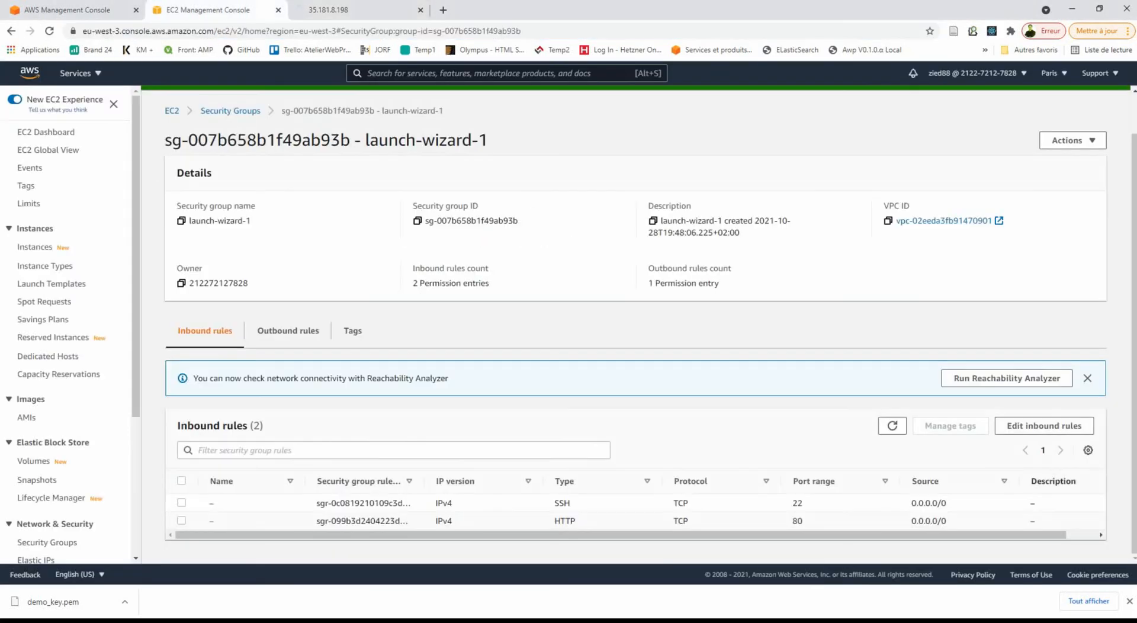
Add a new inbound rule of type HTTPS to the launch-wizard-1 security group
{"action": "left_click", "coordinate": [1044, 425]}
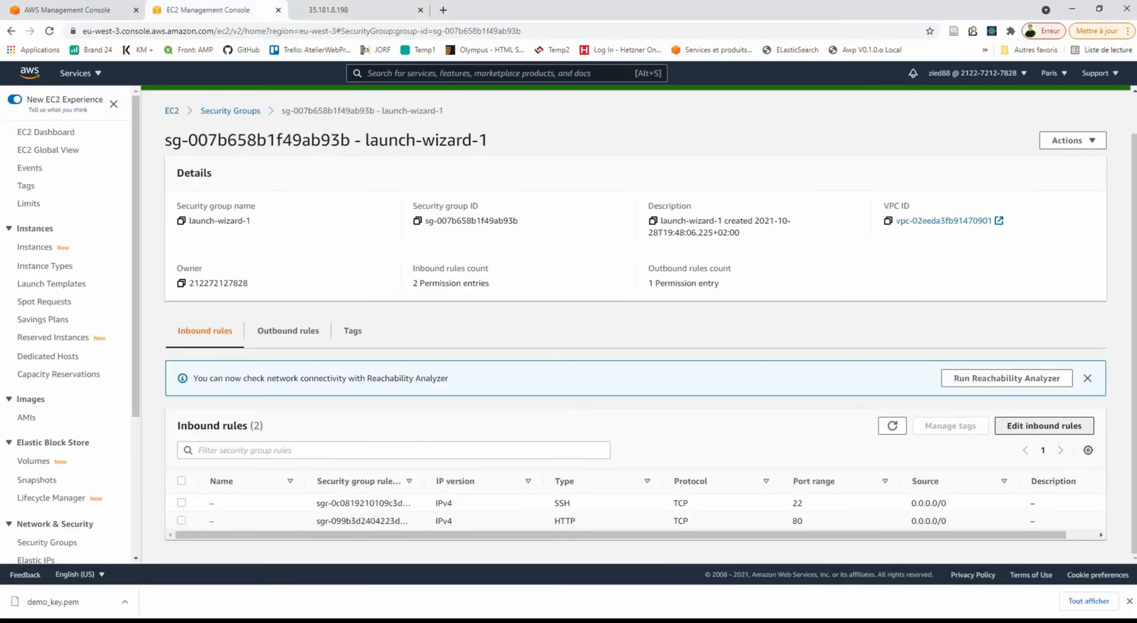
{"action": "left_click", "coordinate": [63, 355]}
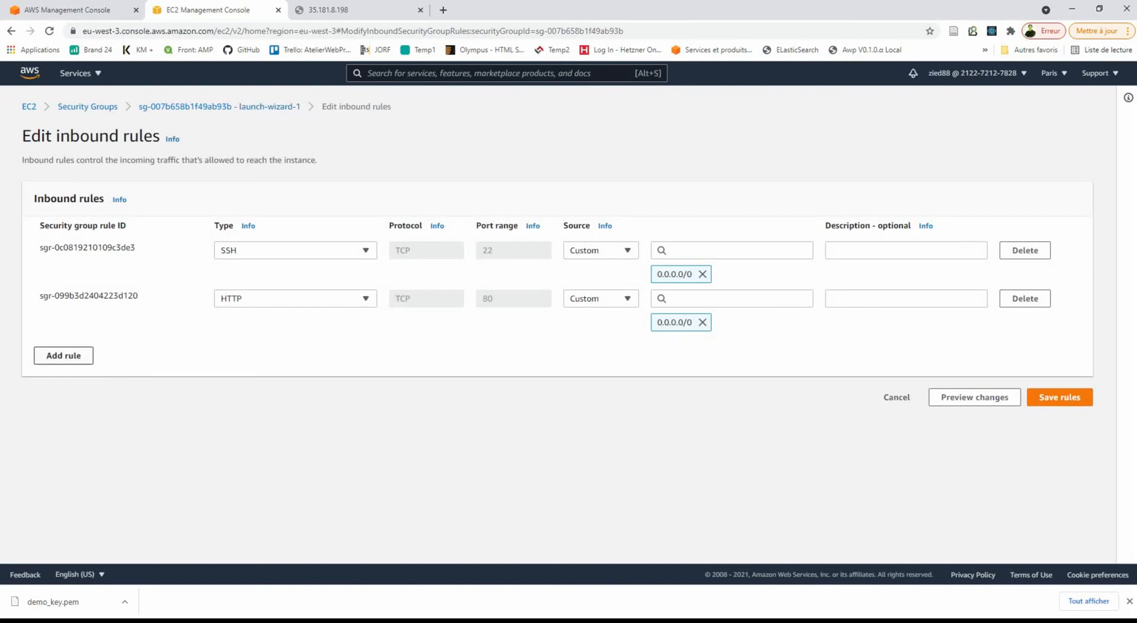
{"action": "left_click", "coordinate": [295, 347]}
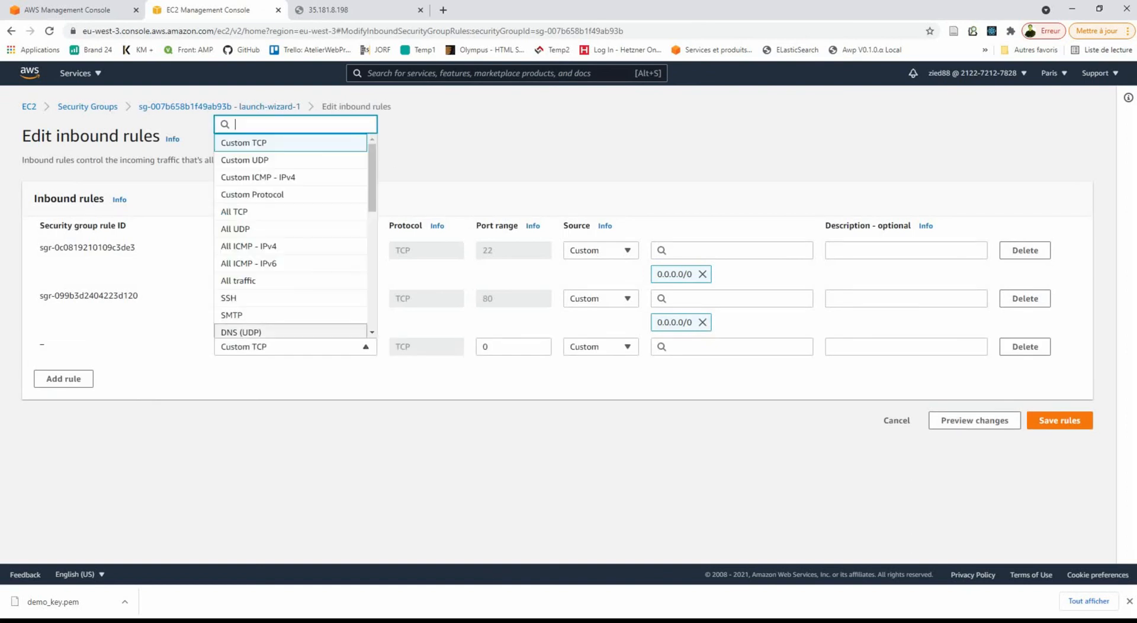
{"action": "type", "text": "http"}
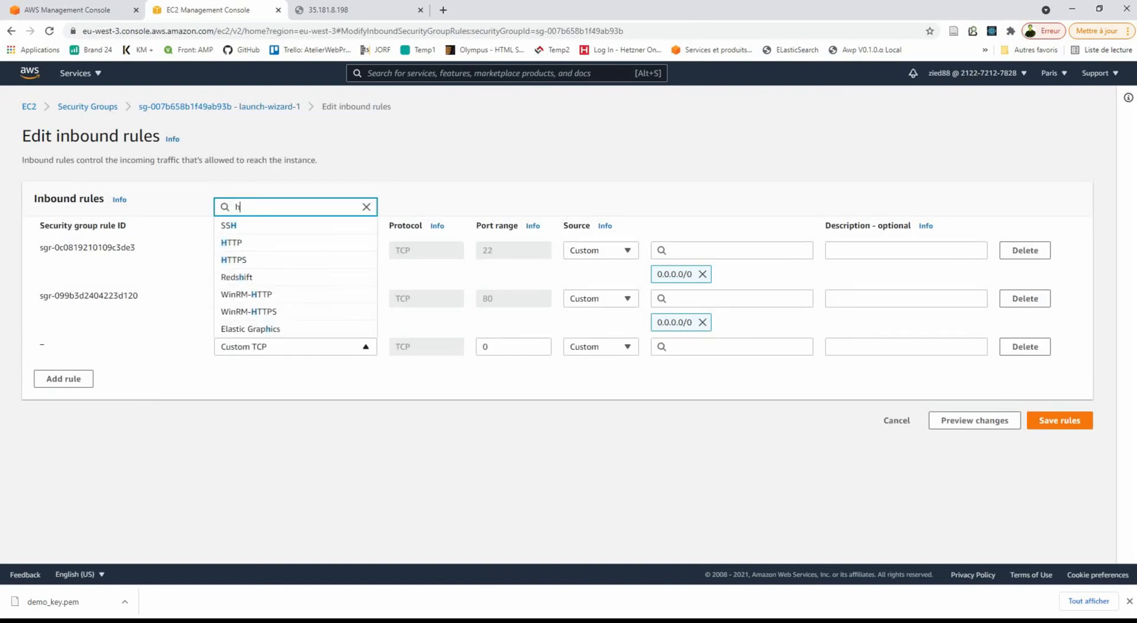
{"action": "key", "text": "Down"}
{"action": "key", "text": "Down"}
{"action": "key", "text": "Return"}
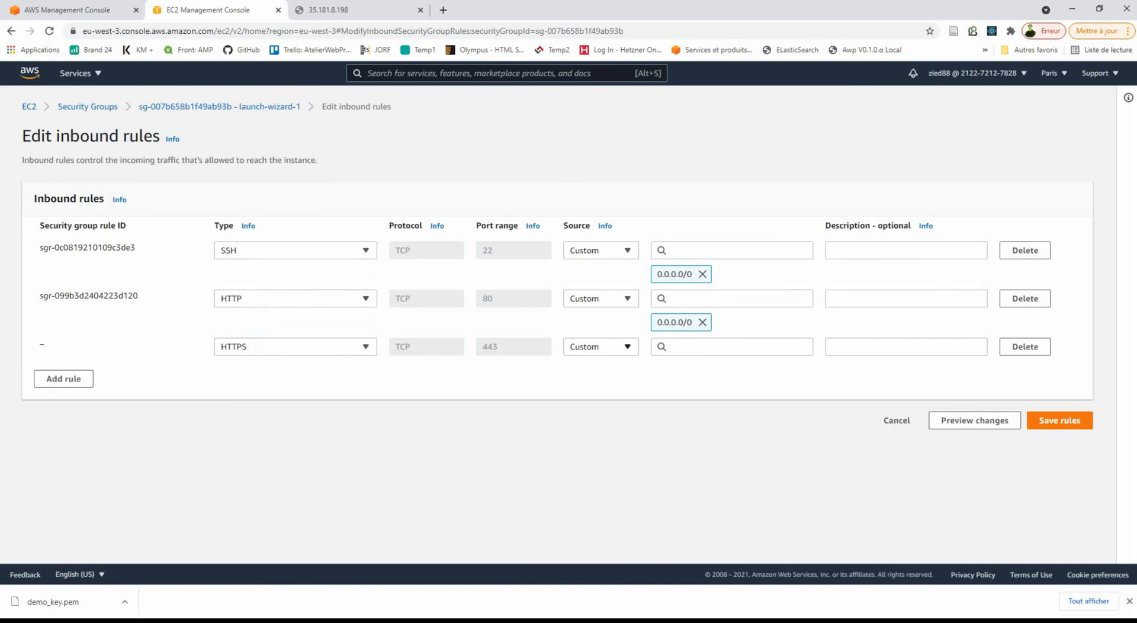
Set the HTTPS rule's source to Anywhere-IPv4 and save the inbound rules
{"action": "left_click", "coordinate": [601, 347]}
{"action": "left_click", "coordinate": [602, 346]}
{"action": "left_click", "coordinate": [601, 346]}
{"action": "left_click", "coordinate": [598, 381]}
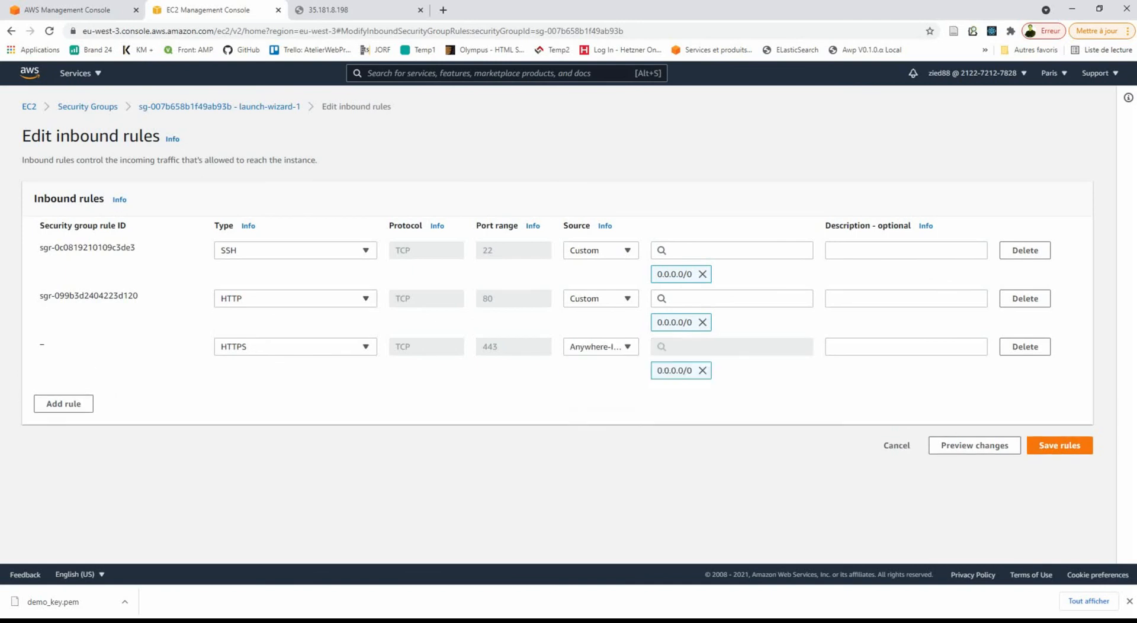
{"action": "left_click", "coordinate": [1059, 420]}
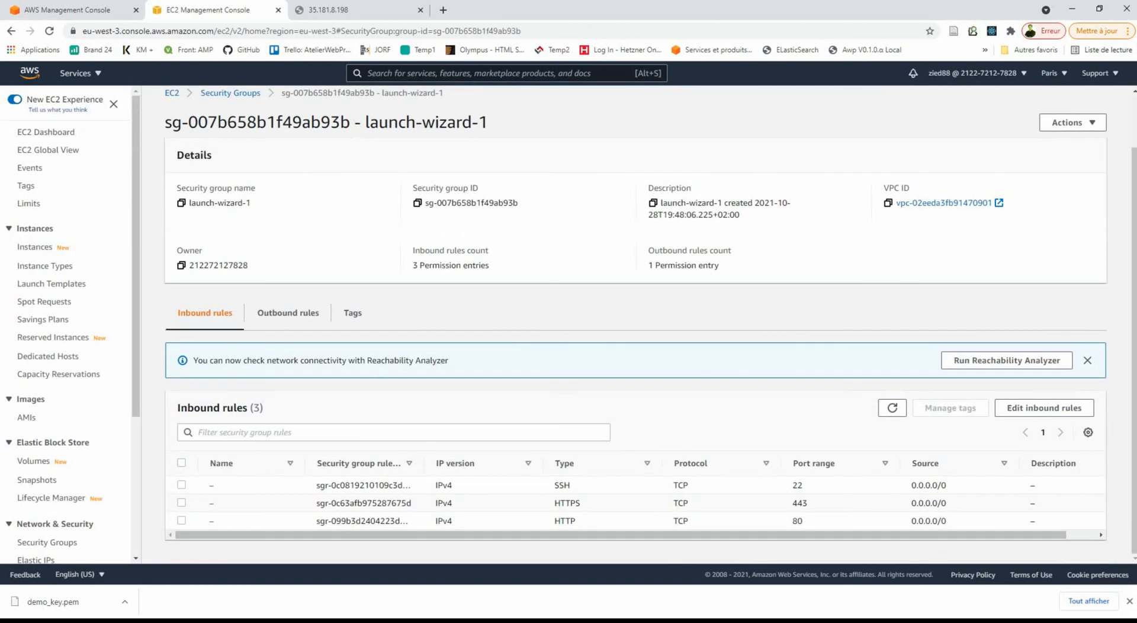
Test the instance's web page at 35.181.8.198, first over https and then over plain http
{"action": "key", "text": "ctrl+Tab"}
{"action": "key", "text": "Return"}
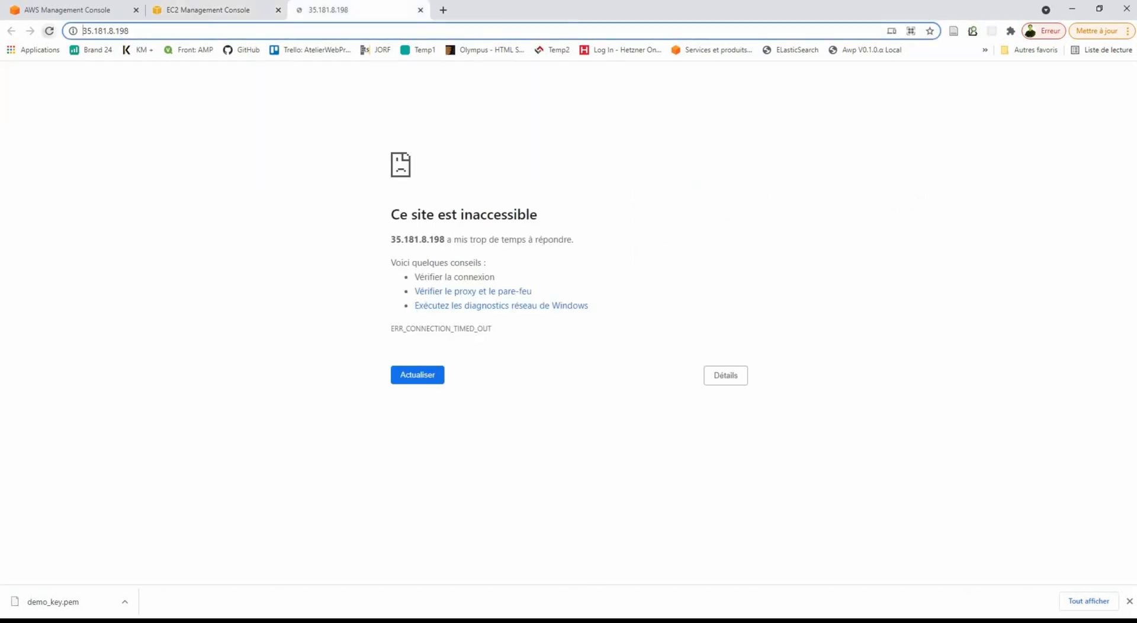
{"action": "key", "text": "ctrl+l"}
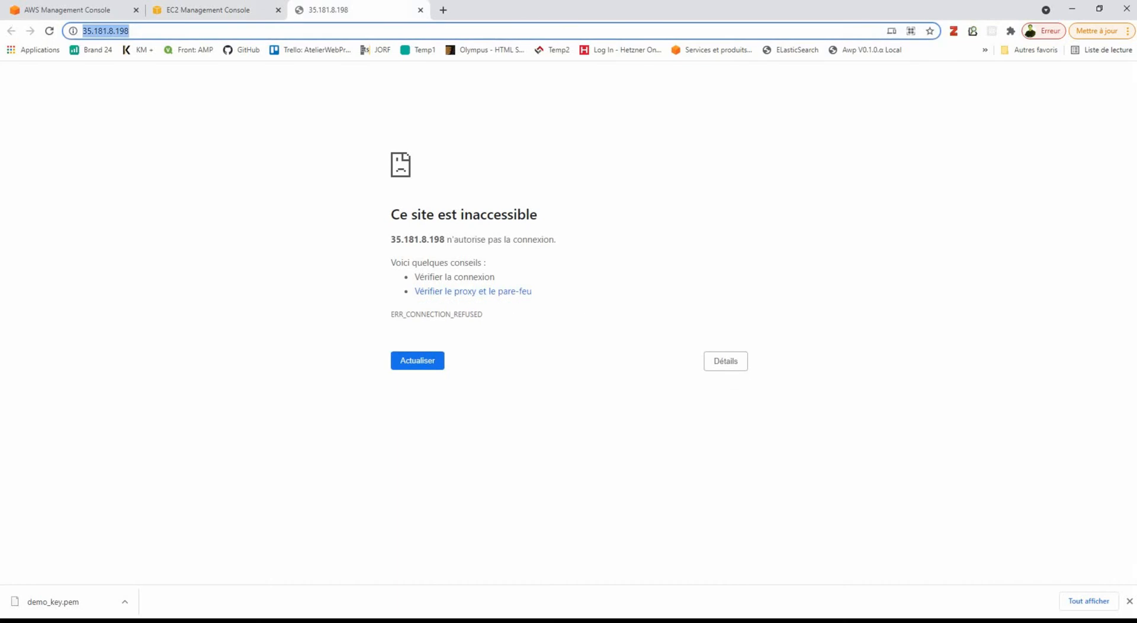
{"action": "type", "text": "https://35.181.8.198"}
{"action": "key", "text": "Return"}
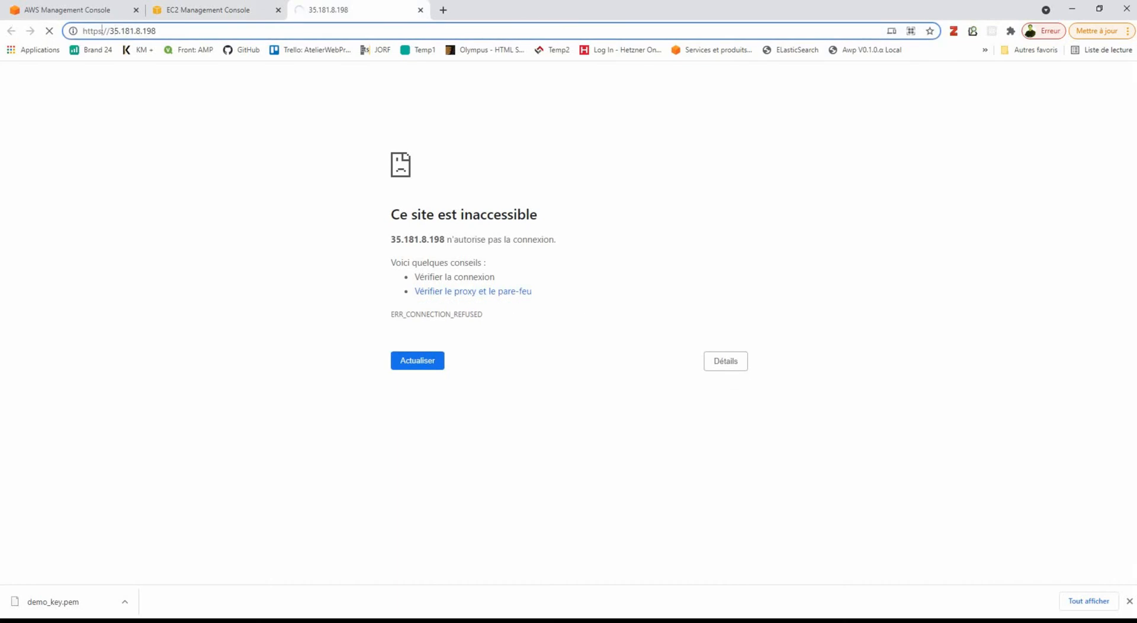
{"action": "key", "text": "BackSpace"}
{"action": "key", "text": "Return"}
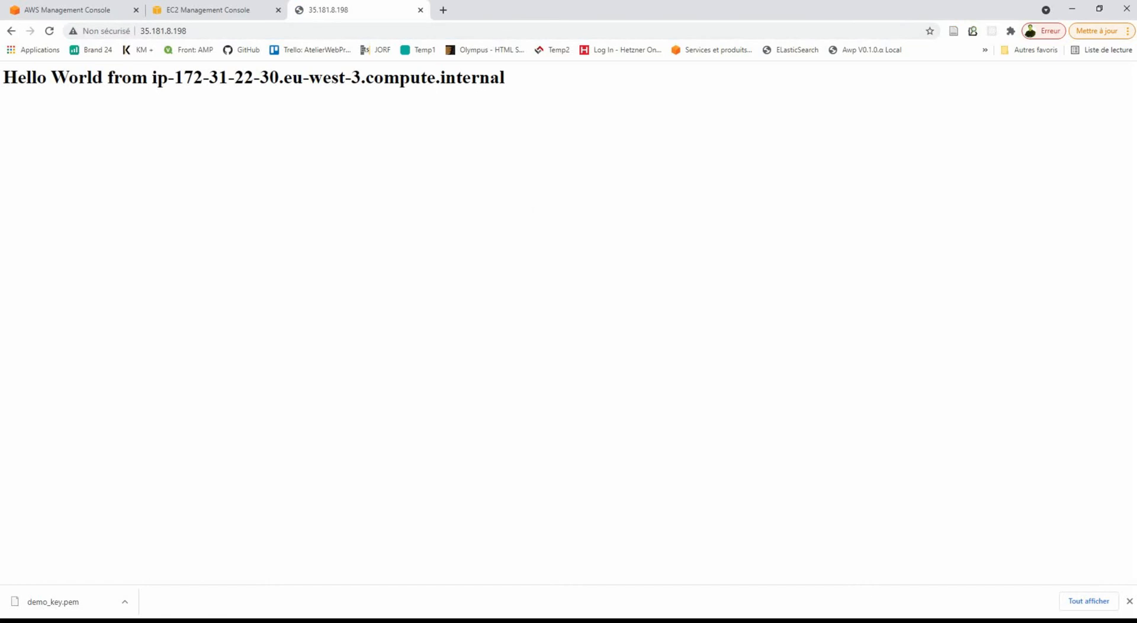
Inspect the web page's text and the site's connection security details, and return to the security group
{"action": "key", "text": "ctrl+a"}
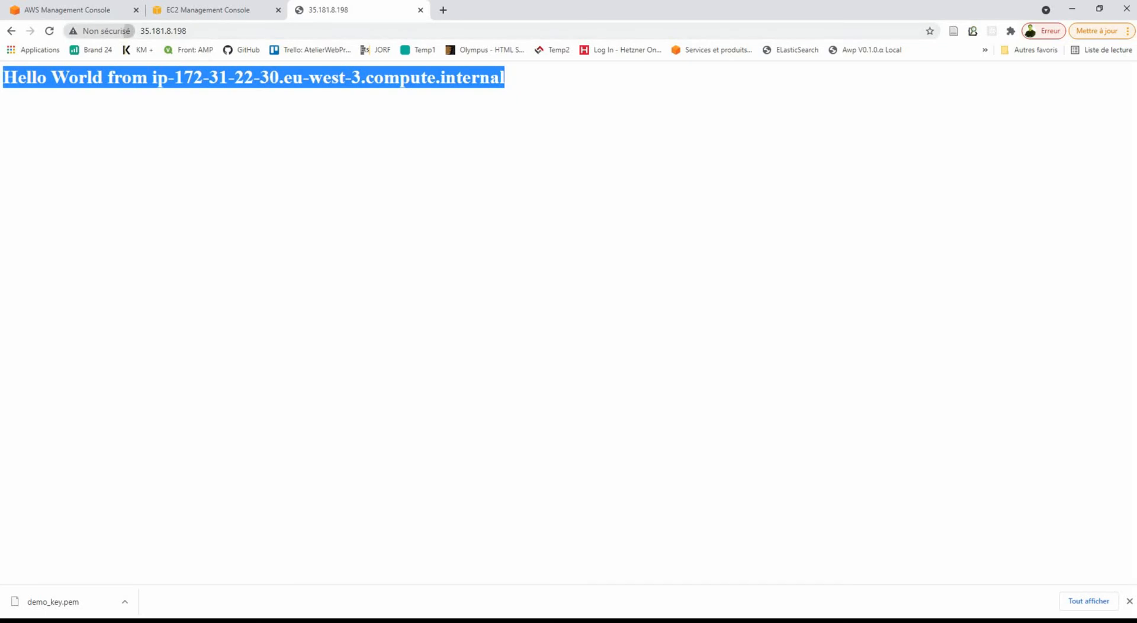
{"action": "left_click", "coordinate": [142, 31]}
{"action": "left_click", "coordinate": [143, 31]}
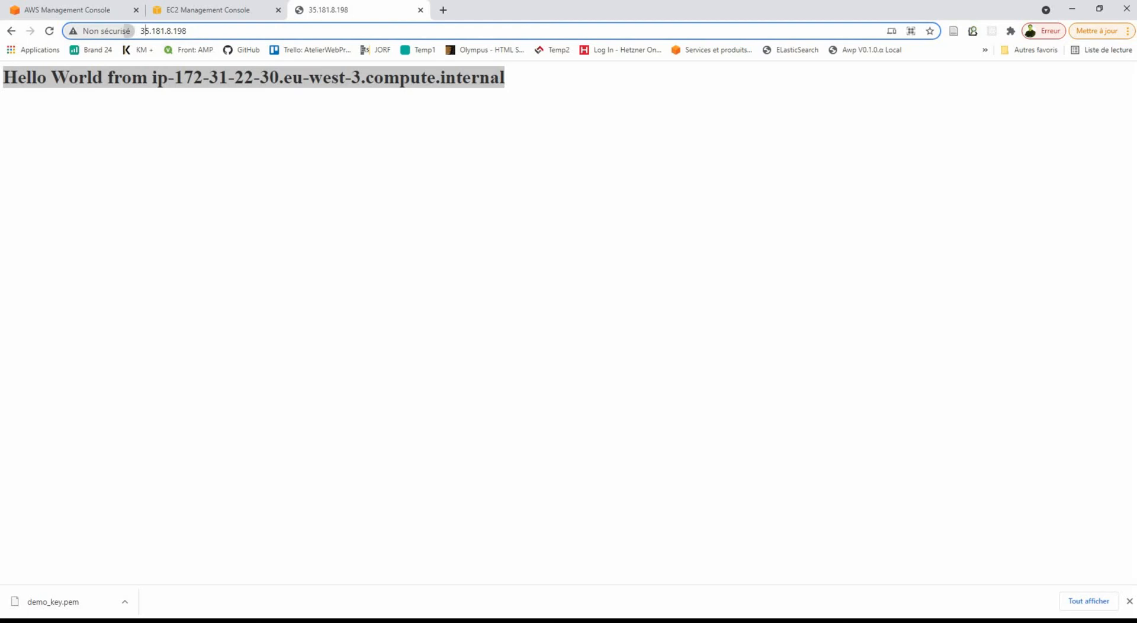
{"action": "left_click", "coordinate": [127, 31]}
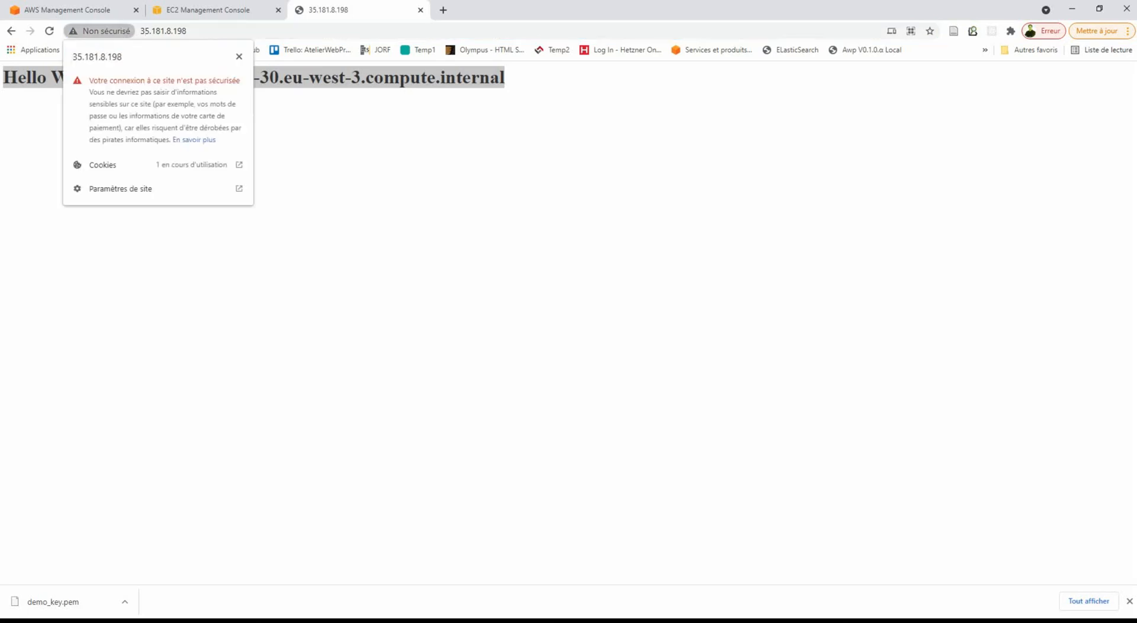
{"action": "left_click", "coordinate": [144, 30]}
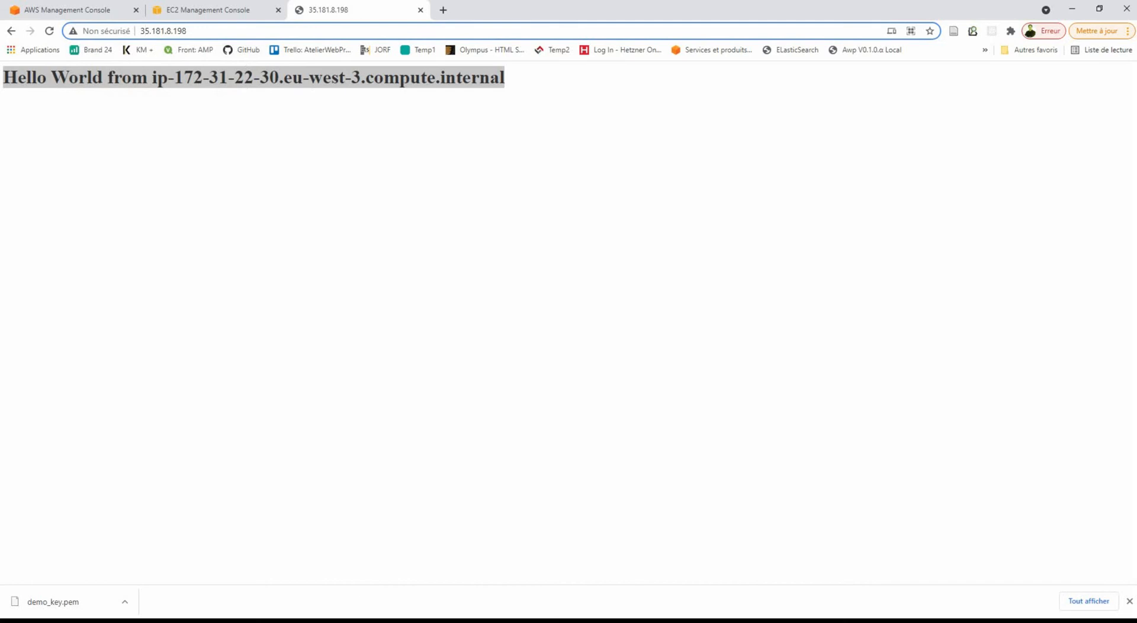
{"action": "left_click", "coordinate": [207, 9]}
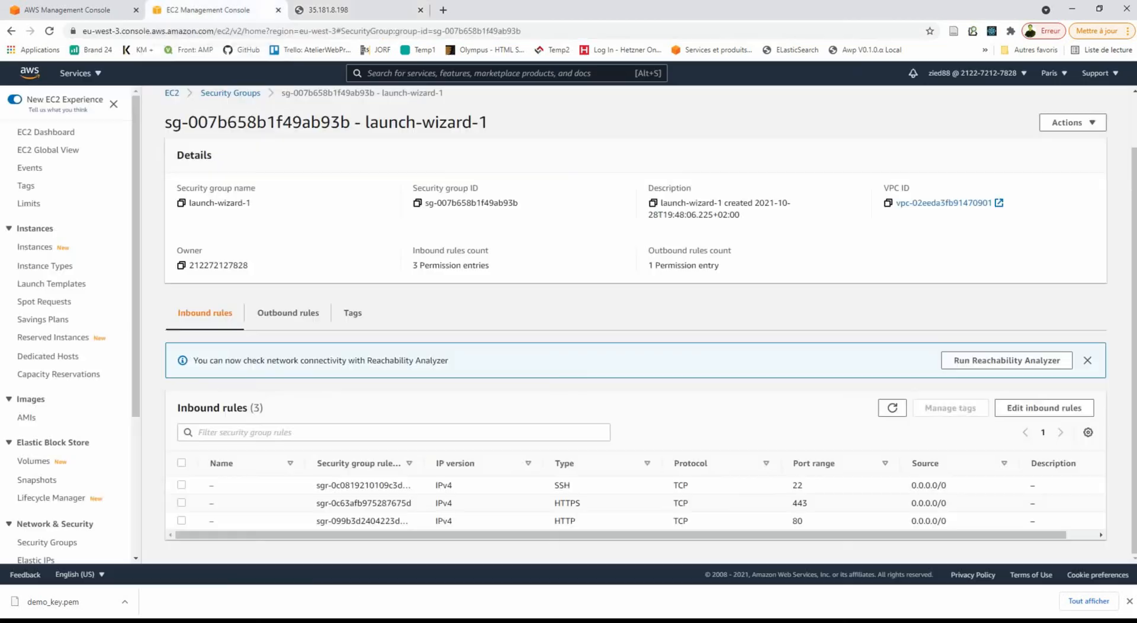